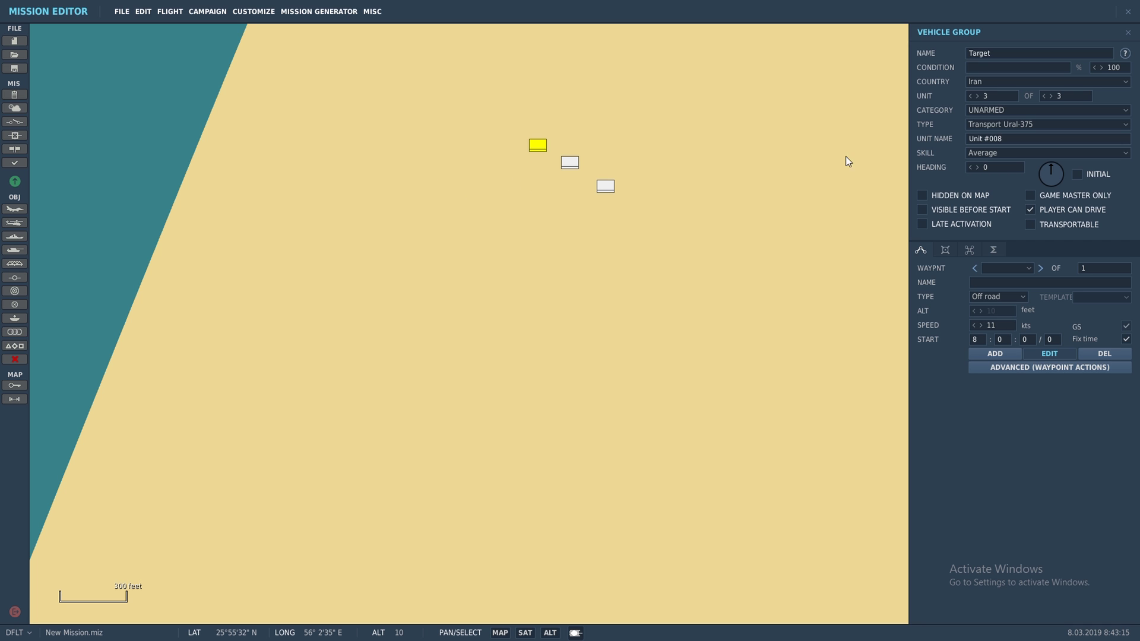
Step: Place a new Iranian airplane group just east of Wab Mubarak, northwest of Khasab airfield
click(1126, 33)
scroll(801, 245, down, 5)
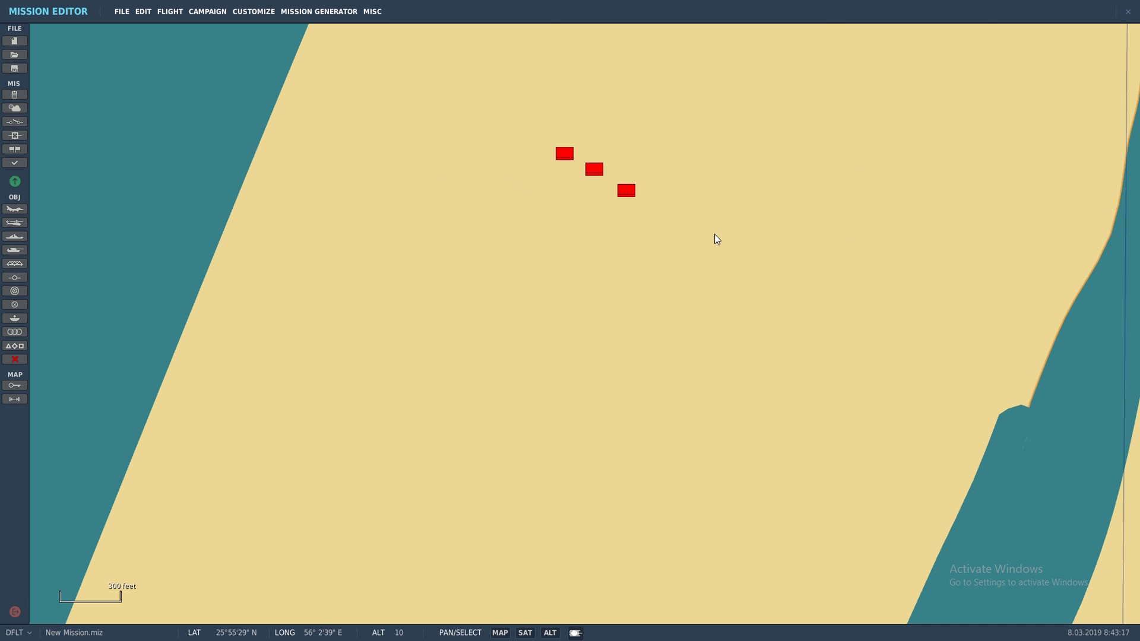
scroll(796, 243, down, 5)
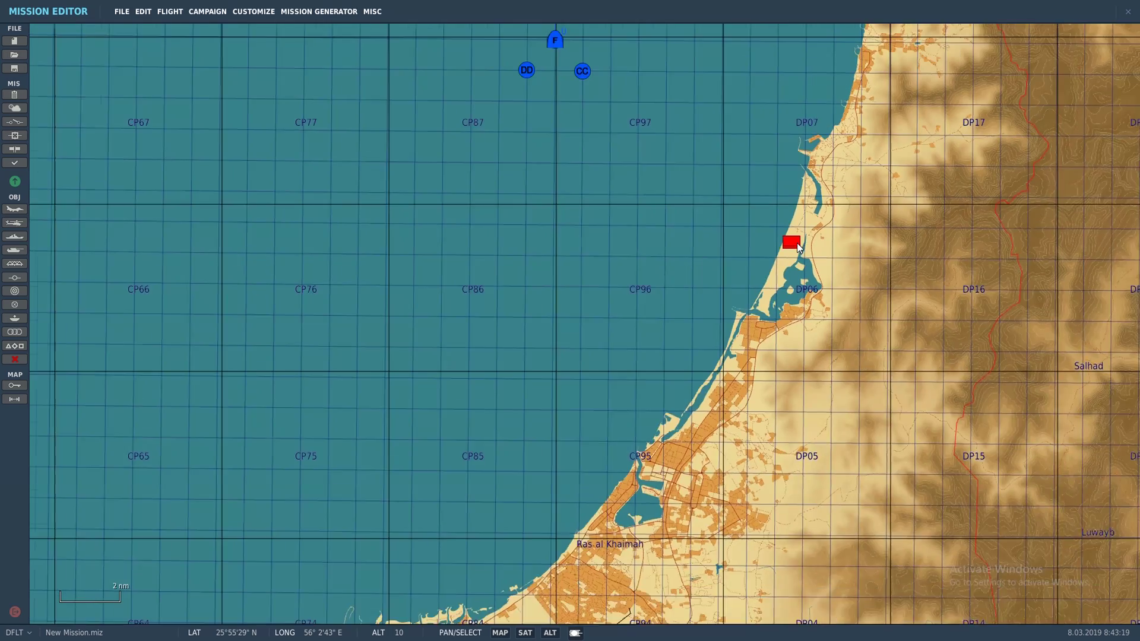
drag(796, 243, 711, 289)
drag(779, 241, 597, 316)
scroll(598, 316, down, 5)
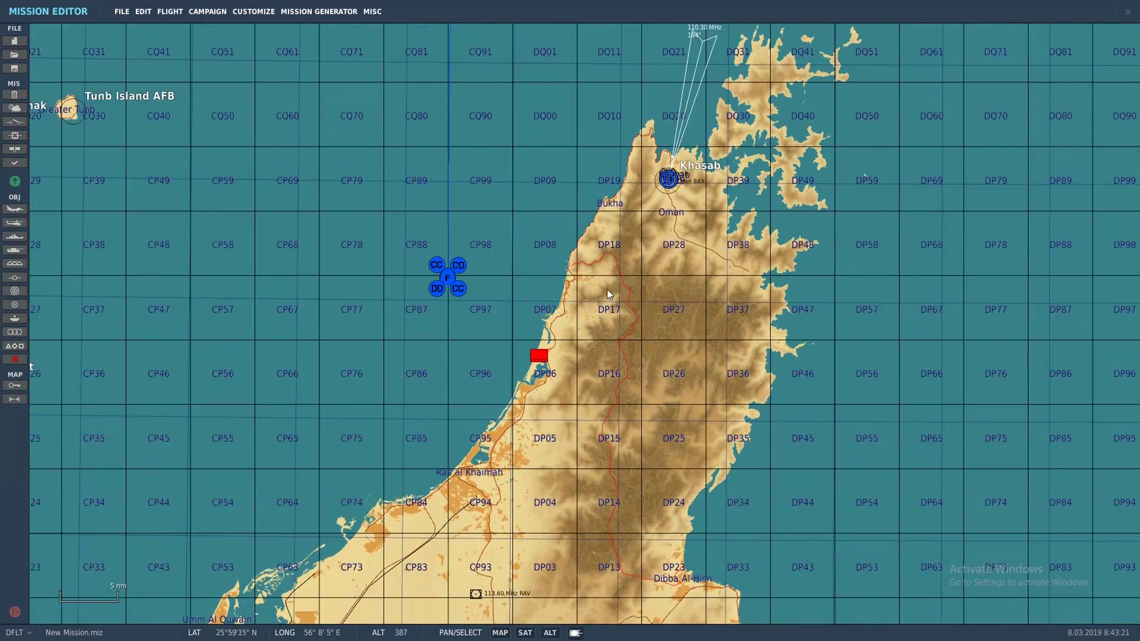
scroll(604, 298, up, 2)
click(15, 209)
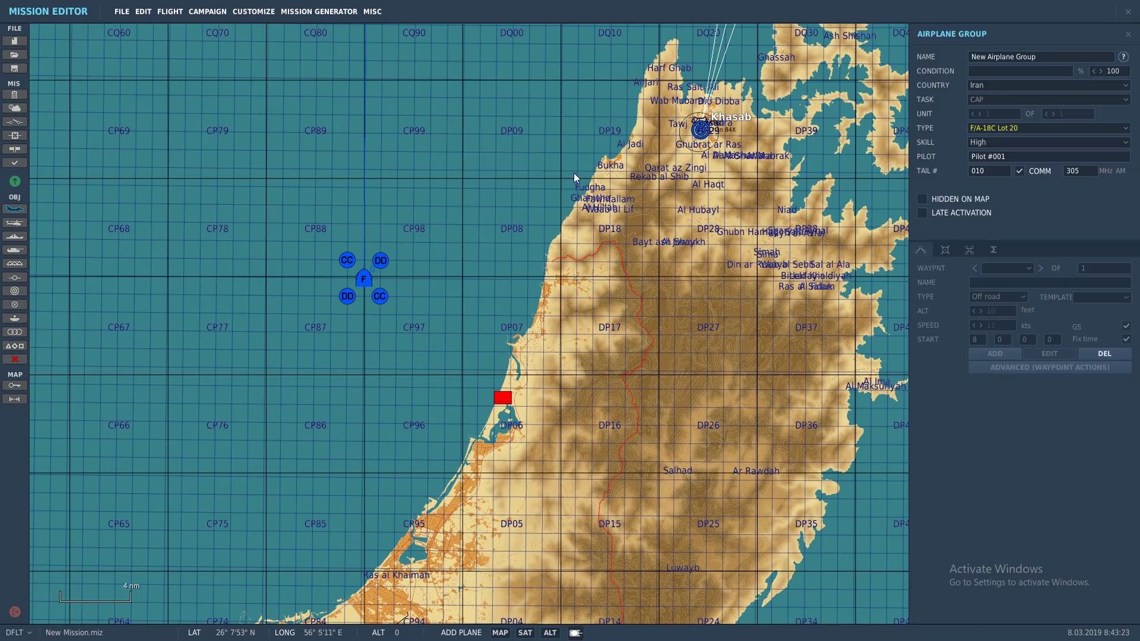
scroll(671, 133, up, 2)
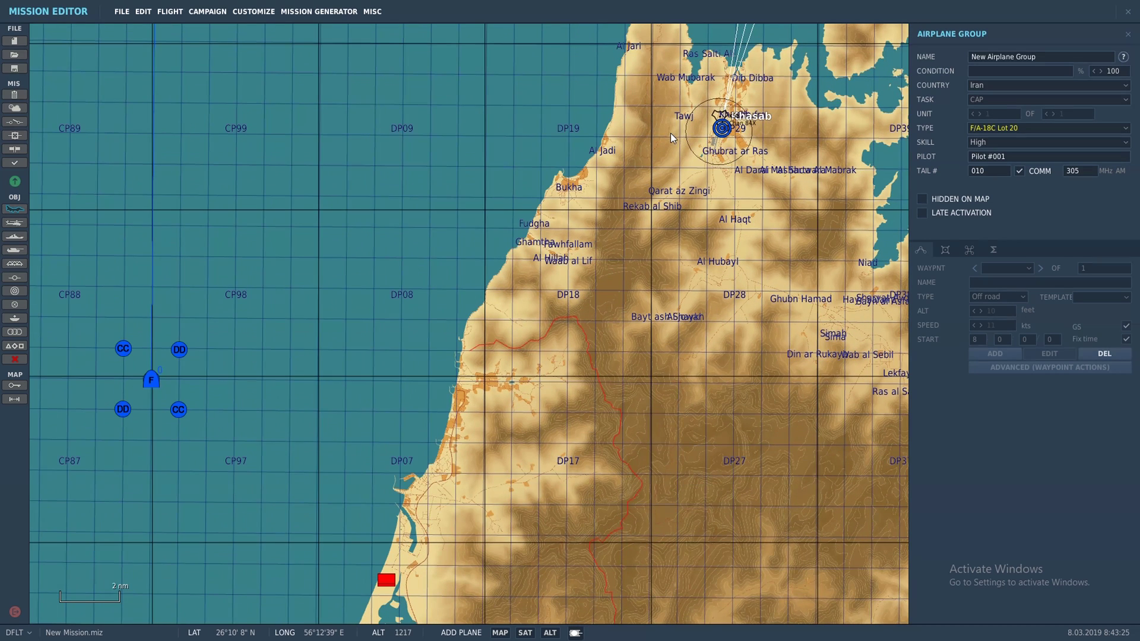
click(697, 89)
Step: Name the new airplane group EN AIR 1
drag(1030, 57, 931, 57)
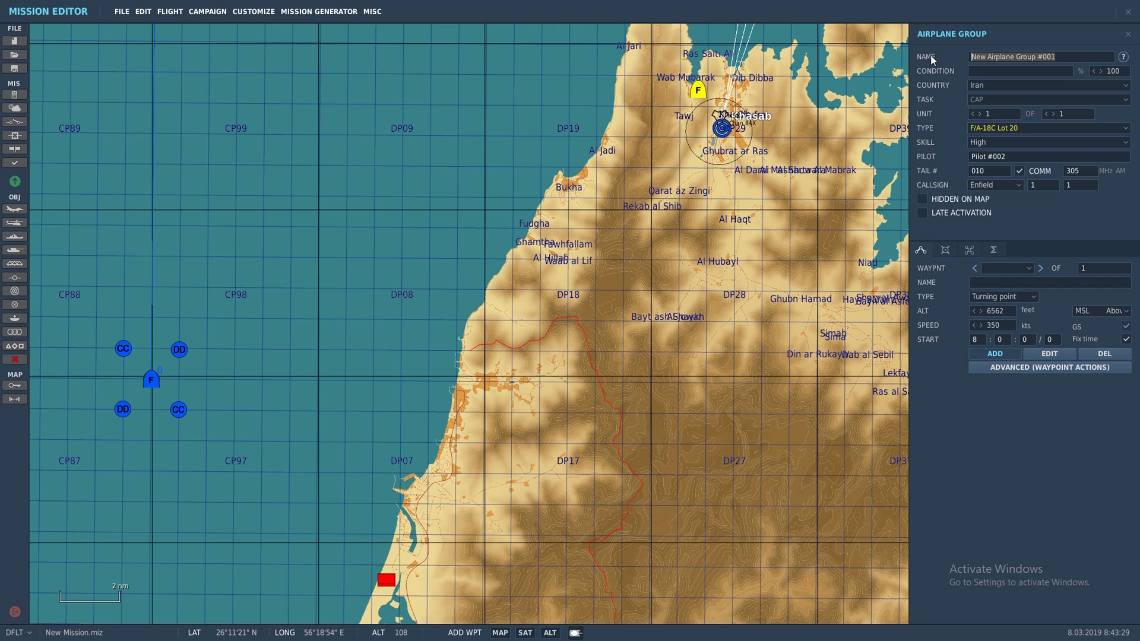
text(EN)
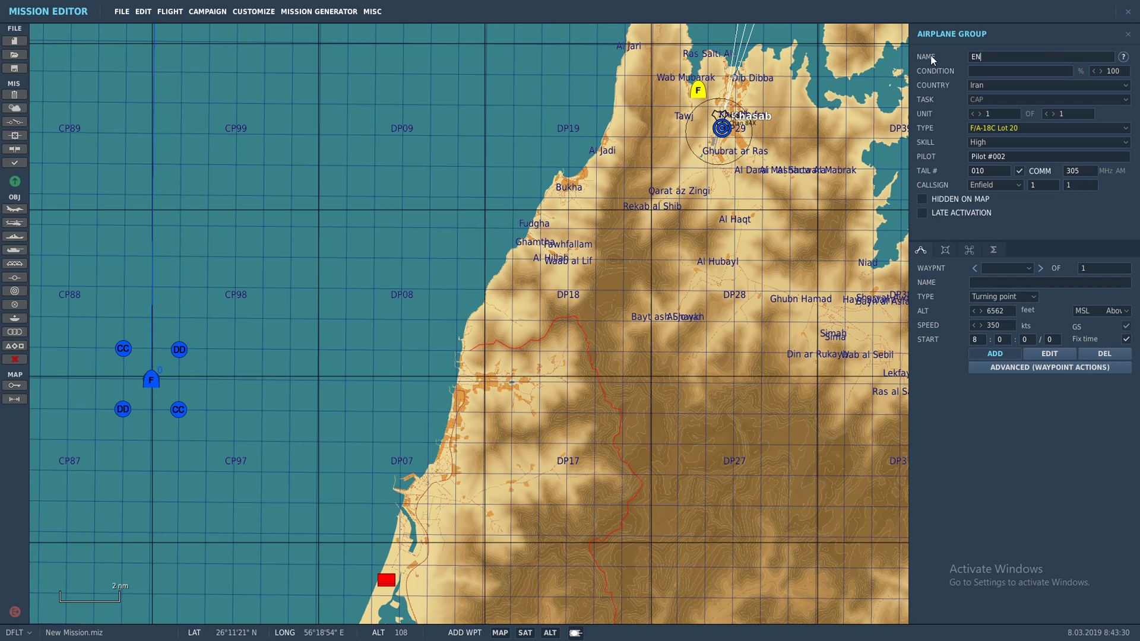
text( AIR 1)
Step: Set the aircraft type of EN AIR 1 to Su-24M
click(1028, 127)
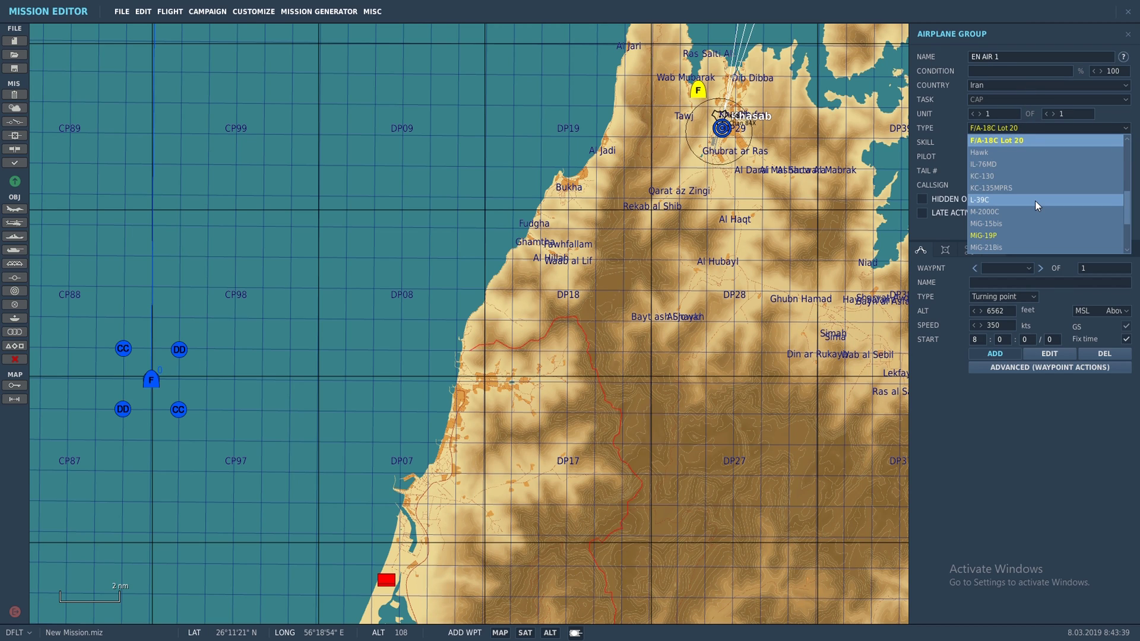
scroll(1035, 207, down, 3)
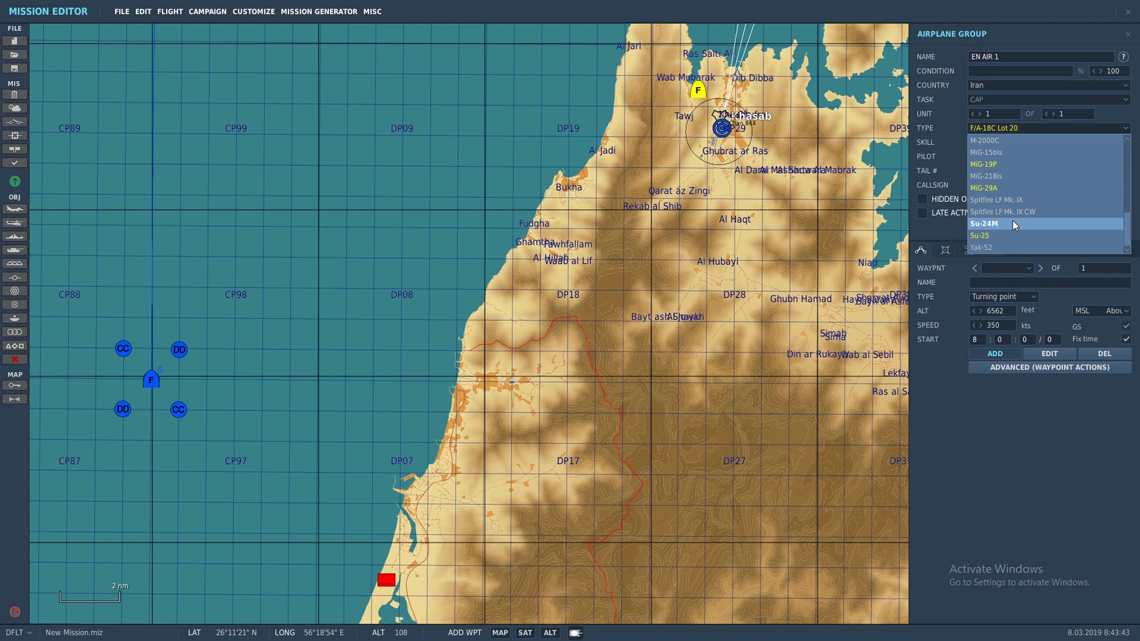
click(1012, 221)
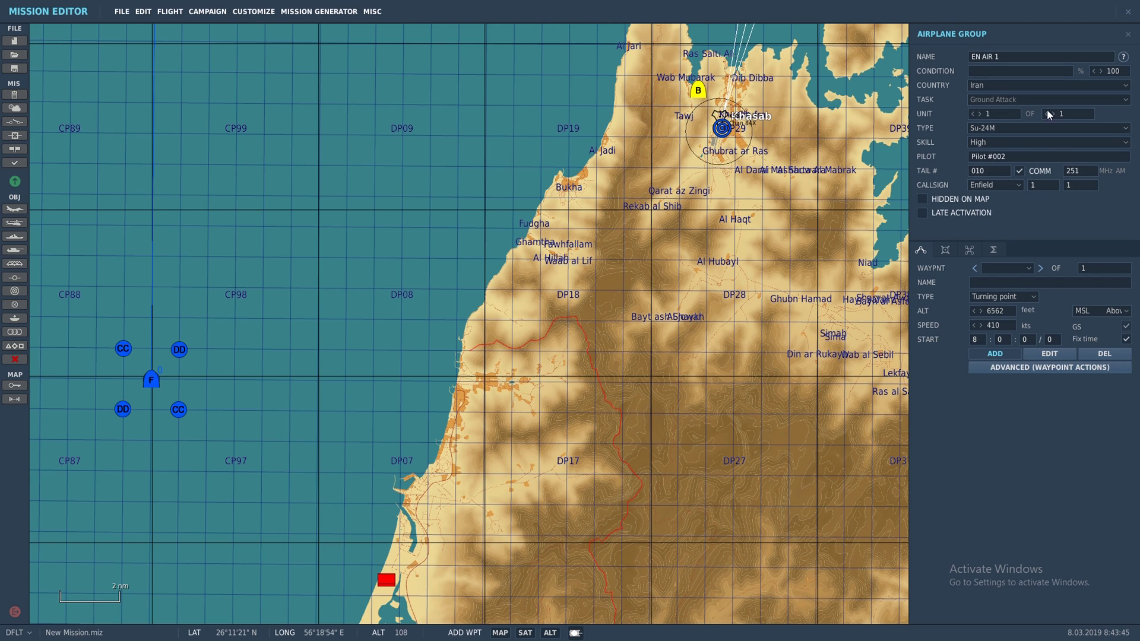
Step: Add a second aircraft to EN AIR 1 and set its skill to Good
click(1052, 114)
click(1028, 141)
click(1000, 167)
Step: Show the loadouts for EN AIR 1 and set its task to Anti-ship Strike
click(948, 245)
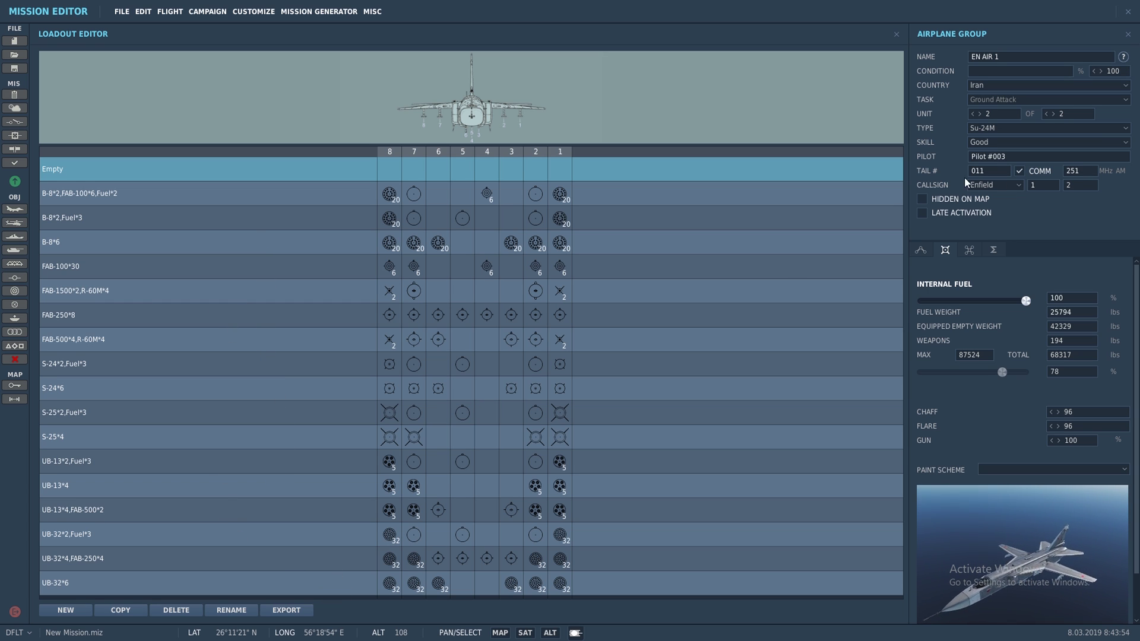
click(1124, 100)
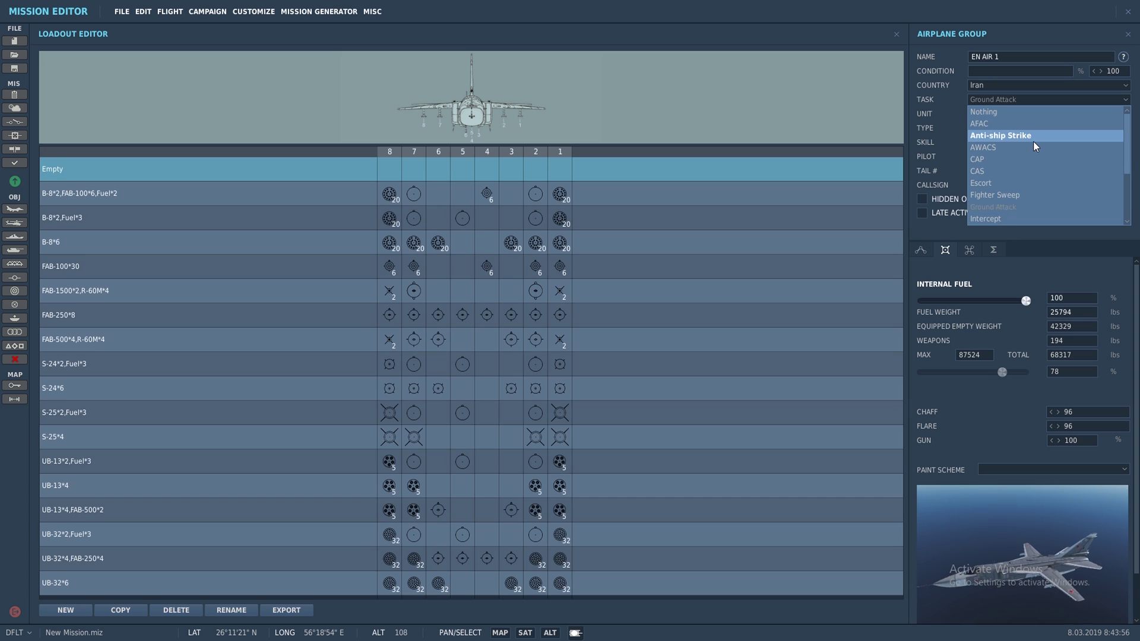
click(1051, 136)
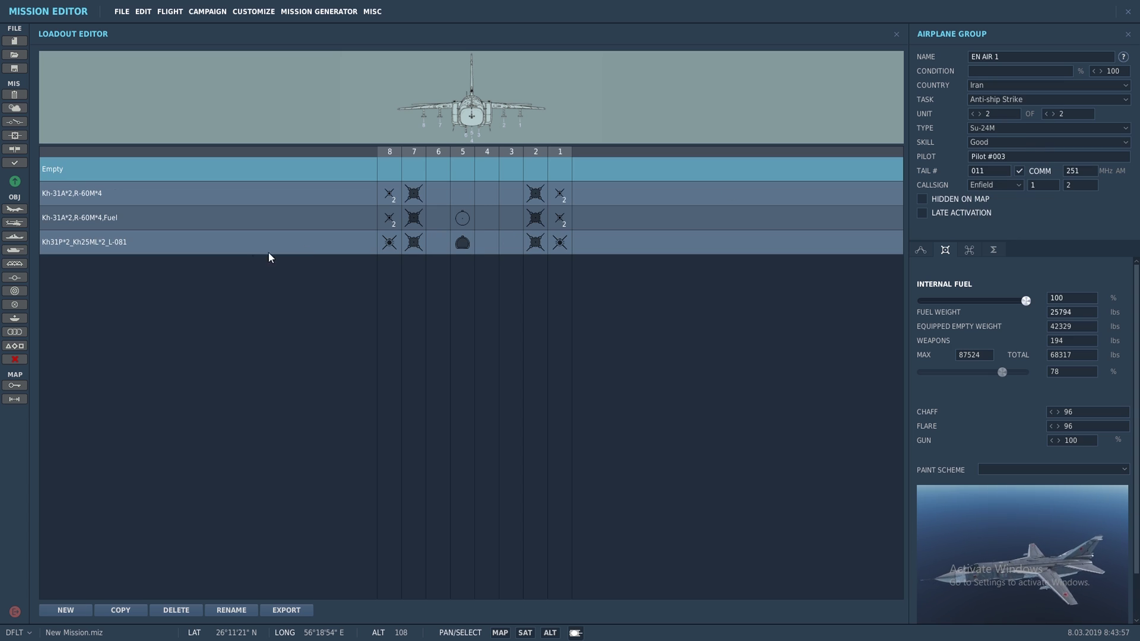
Step: Reduce EN AIR 1 to one aircraft, equip it with Kh-31A*2,R-60M*4, and re-add a second aircraft so it inherits the loadout
click(226, 194)
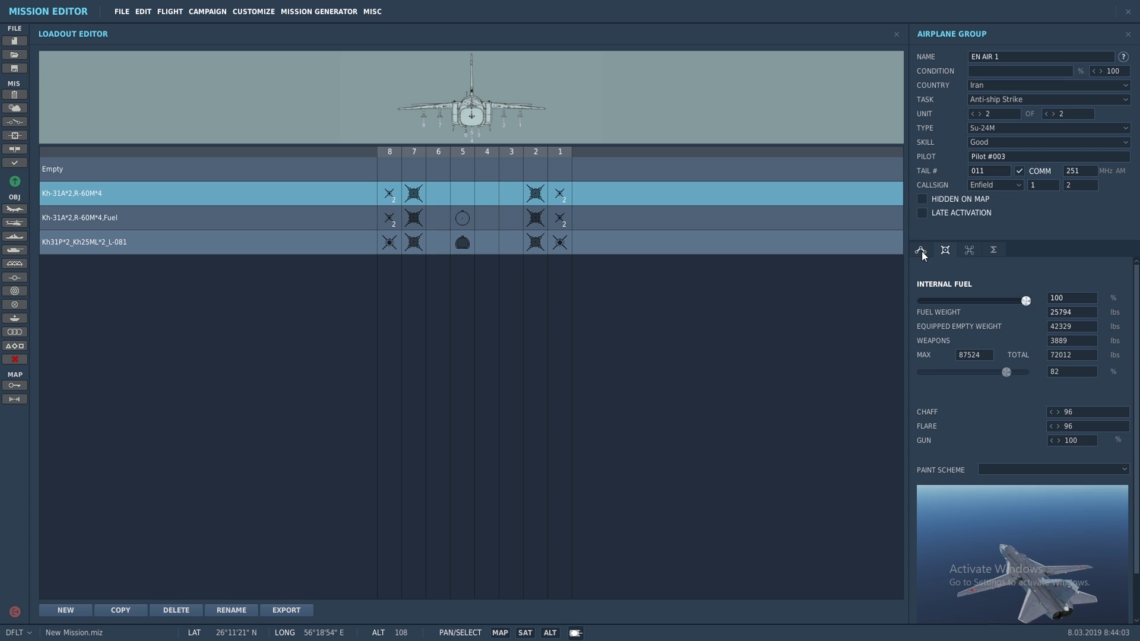
click(1046, 113)
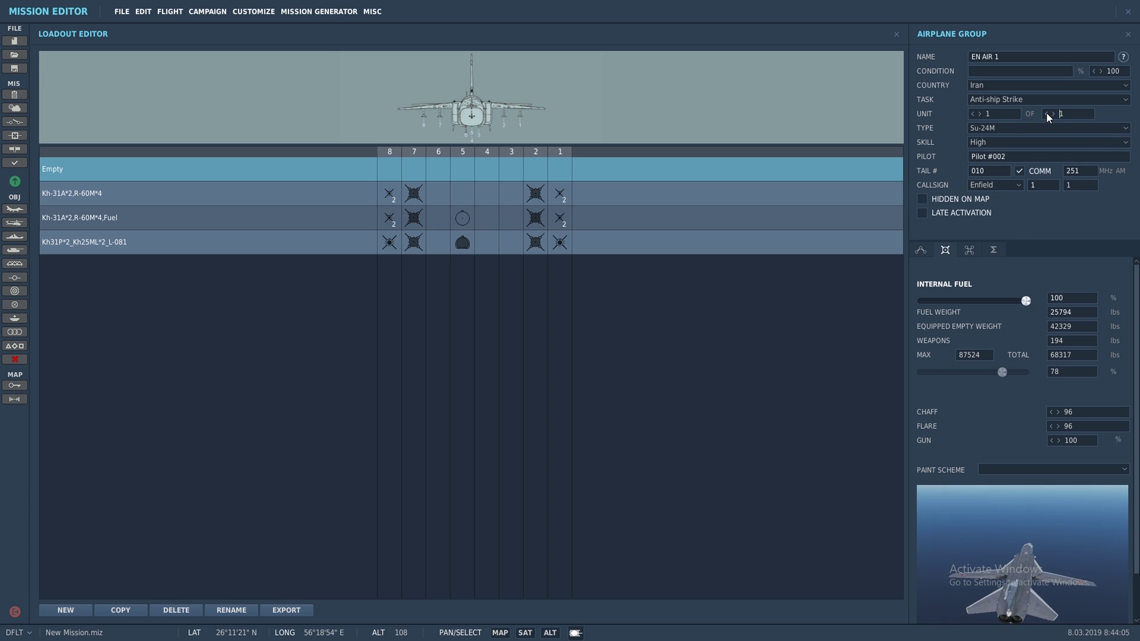
click(220, 192)
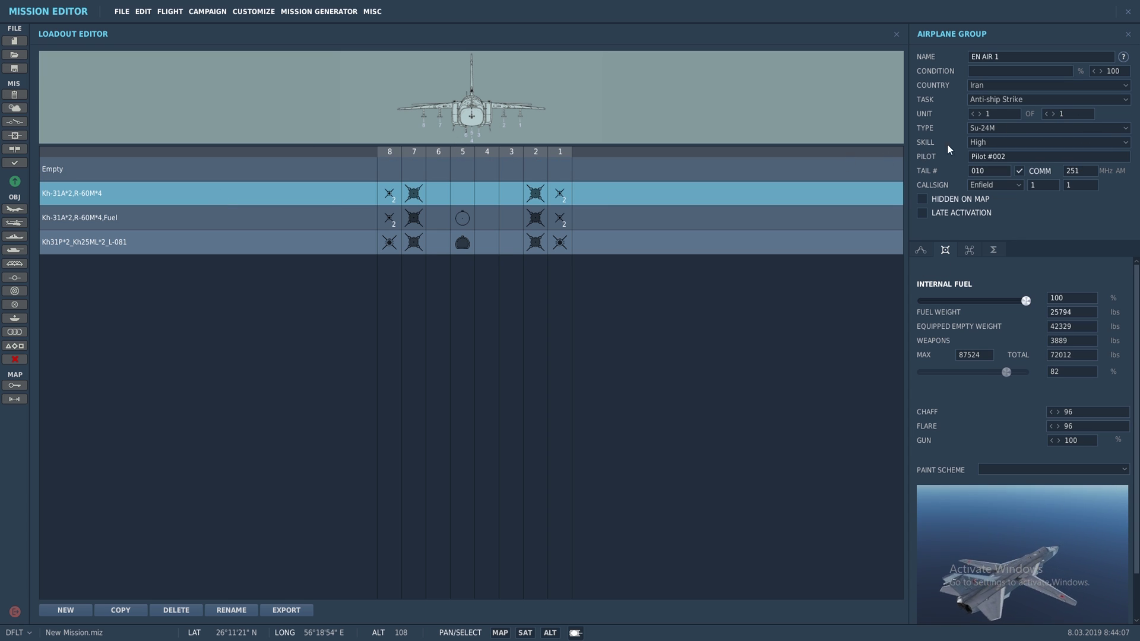
click(1052, 113)
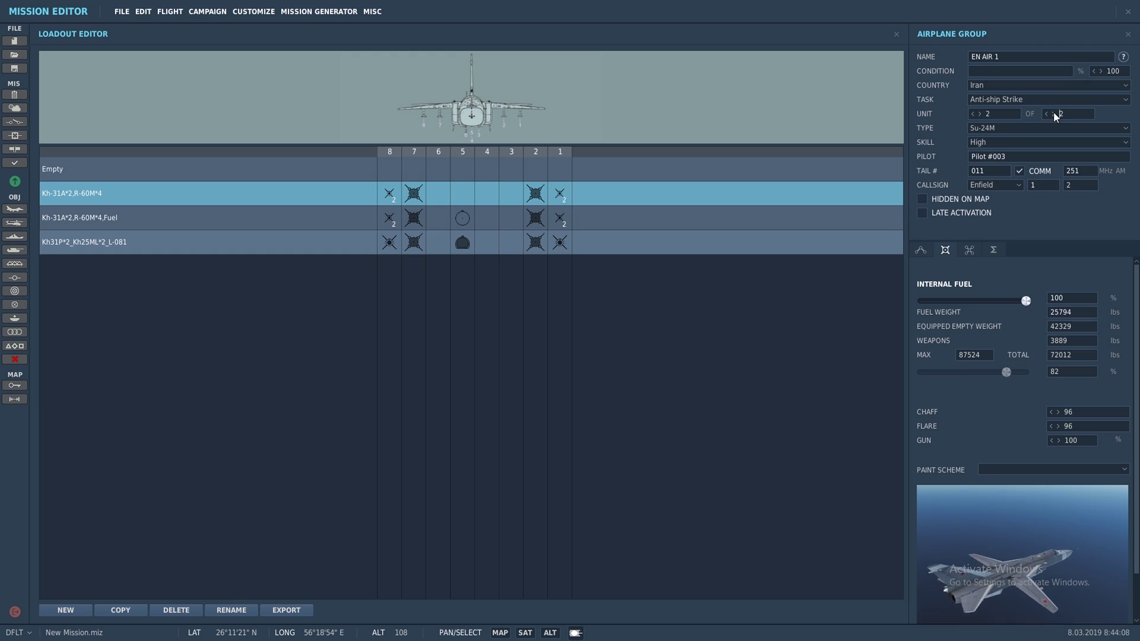
click(1128, 34)
Step: Enable late activation for EN AIR 1 and add waypoint 1 just west of the aircraft and waypoint 2 offshore, northeast of the ship group
scroll(686, 99, up, 4)
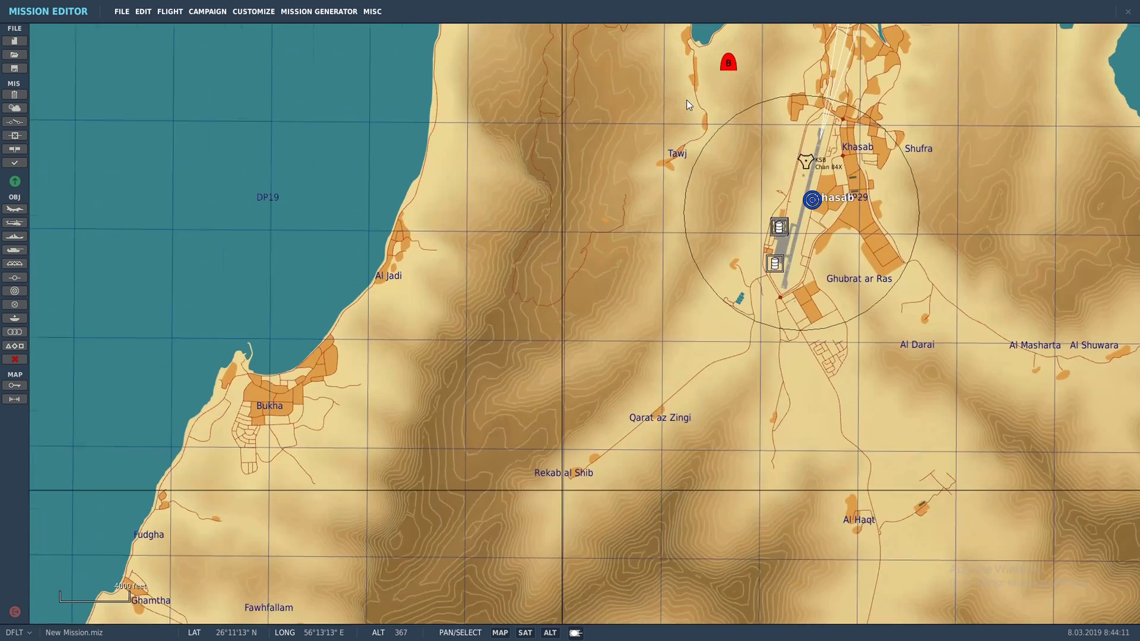
drag(686, 100, 682, 298)
scroll(682, 298, up, 2)
click(741, 229)
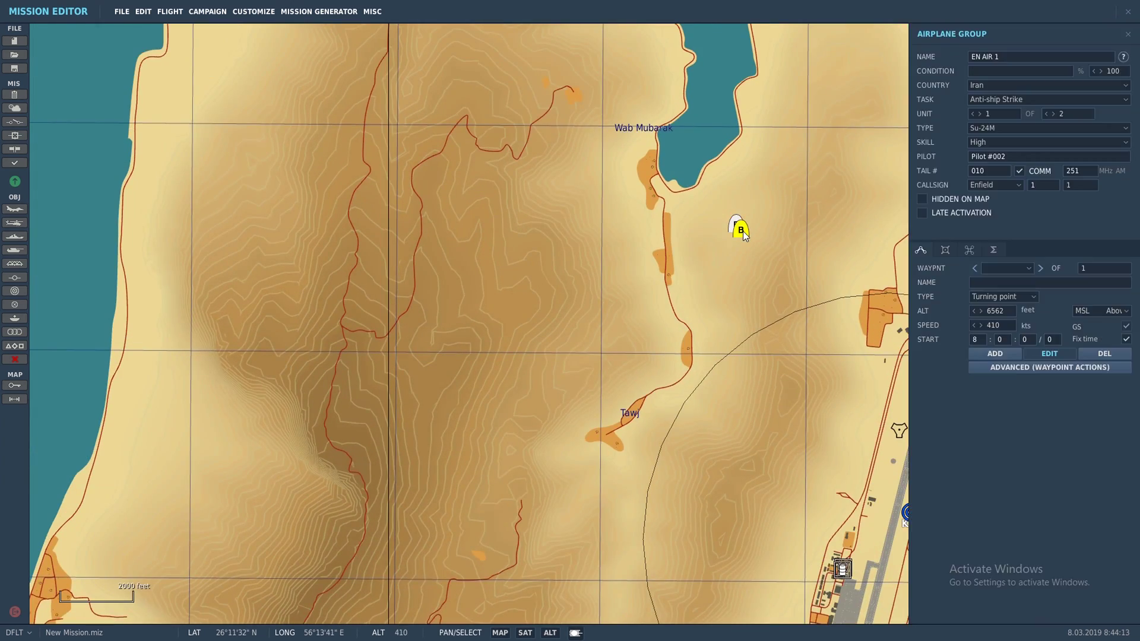
click(995, 353)
click(707, 238)
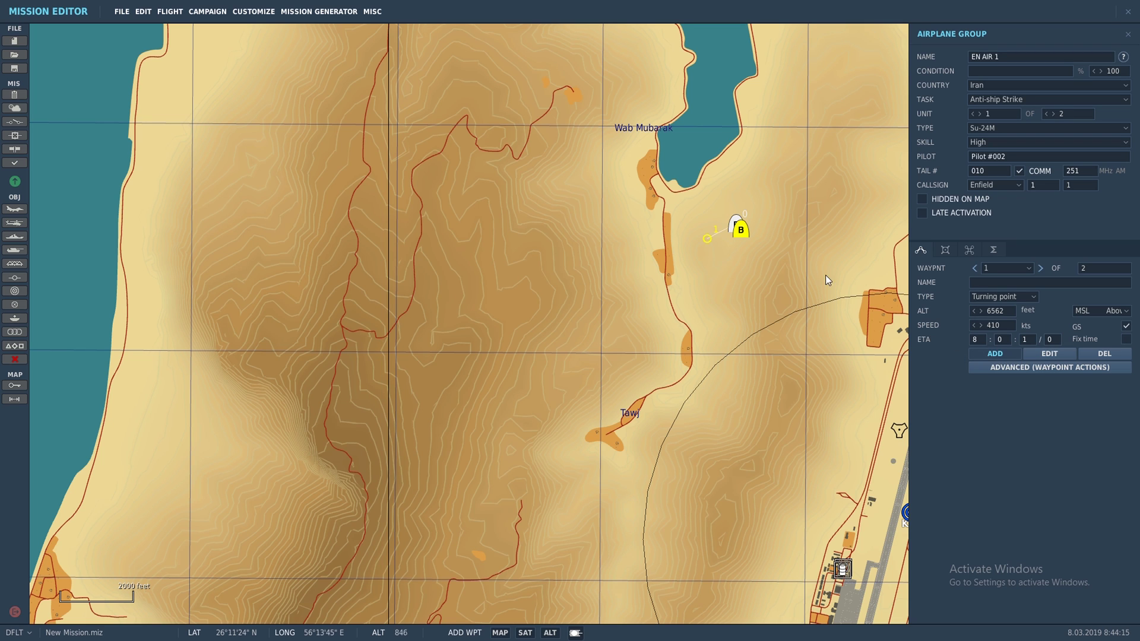
scroll(619, 297, down, 6)
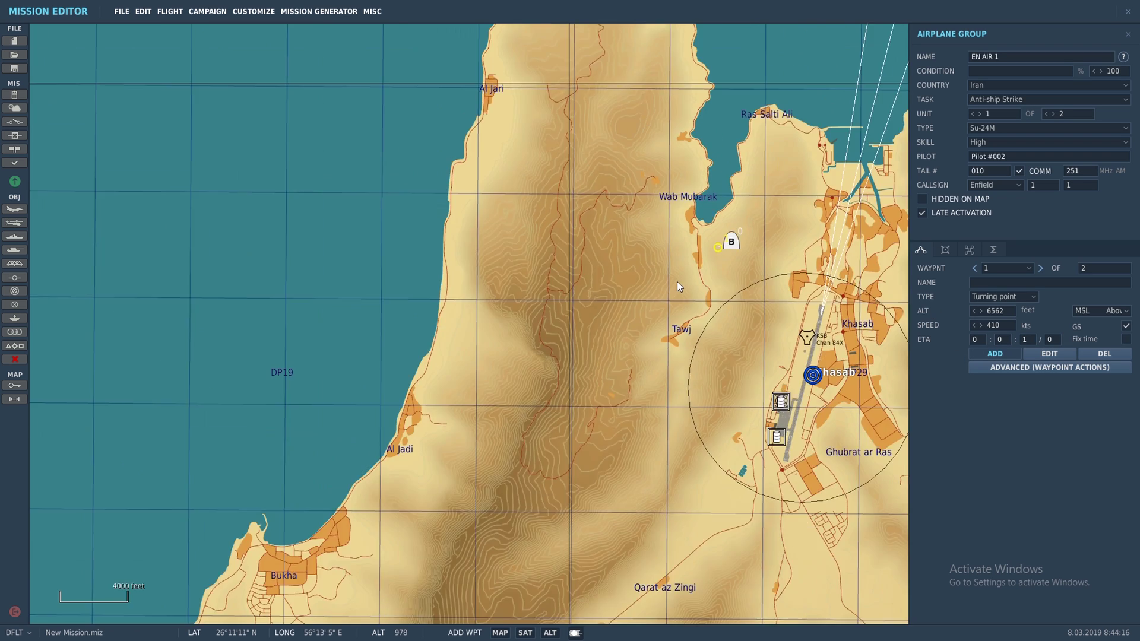
click(480, 406)
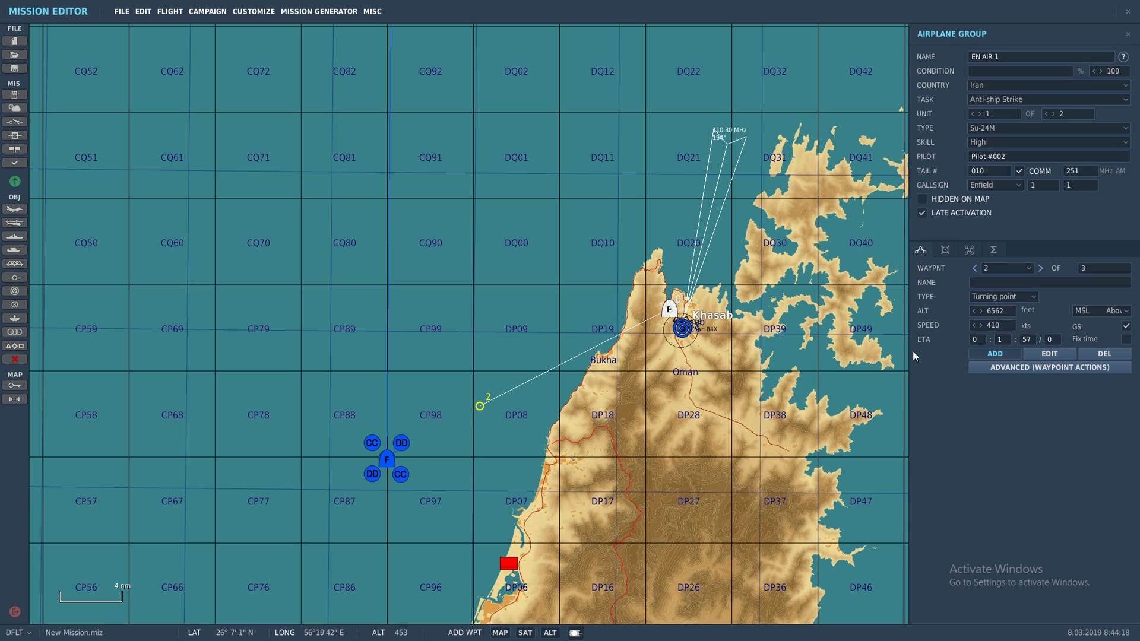
Step: Add a Start Enroute Task action, Search Then Engage In Zone, at waypoint 2 of EN AIR 1, with the zone over the blue ships
click(1012, 367)
click(936, 444)
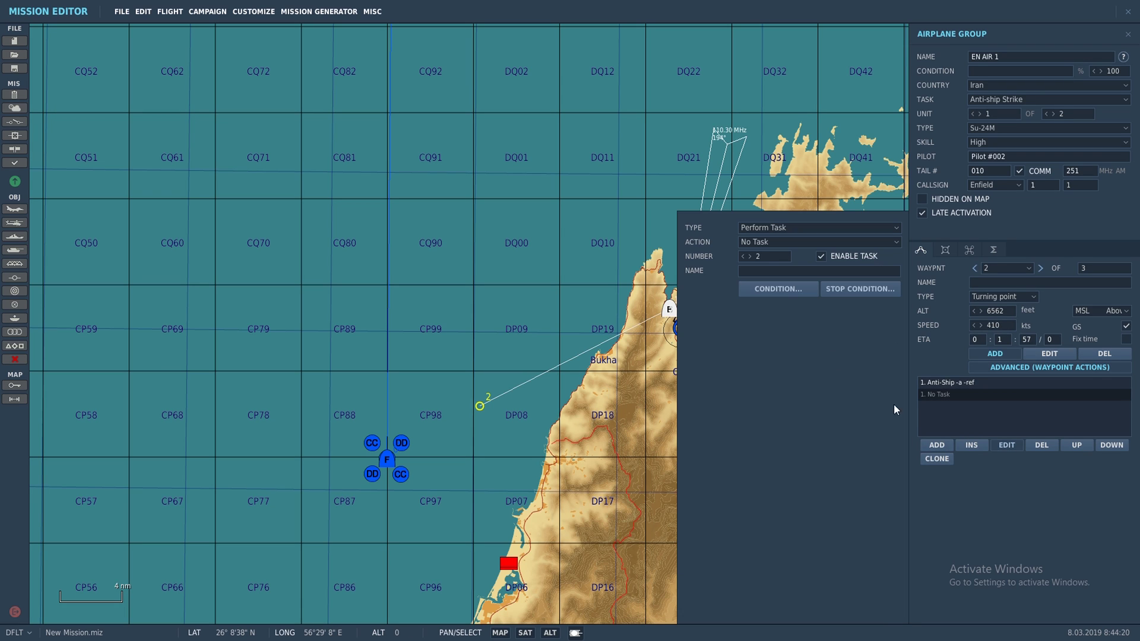
click(785, 227)
click(774, 254)
click(807, 243)
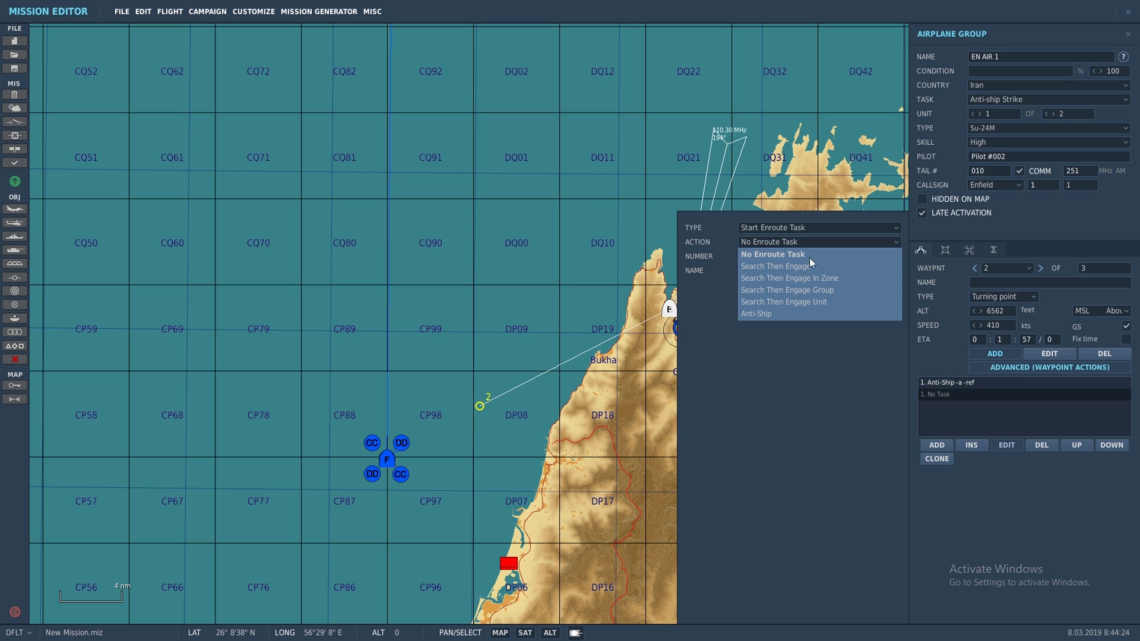
click(811, 278)
drag(298, 299, 390, 438)
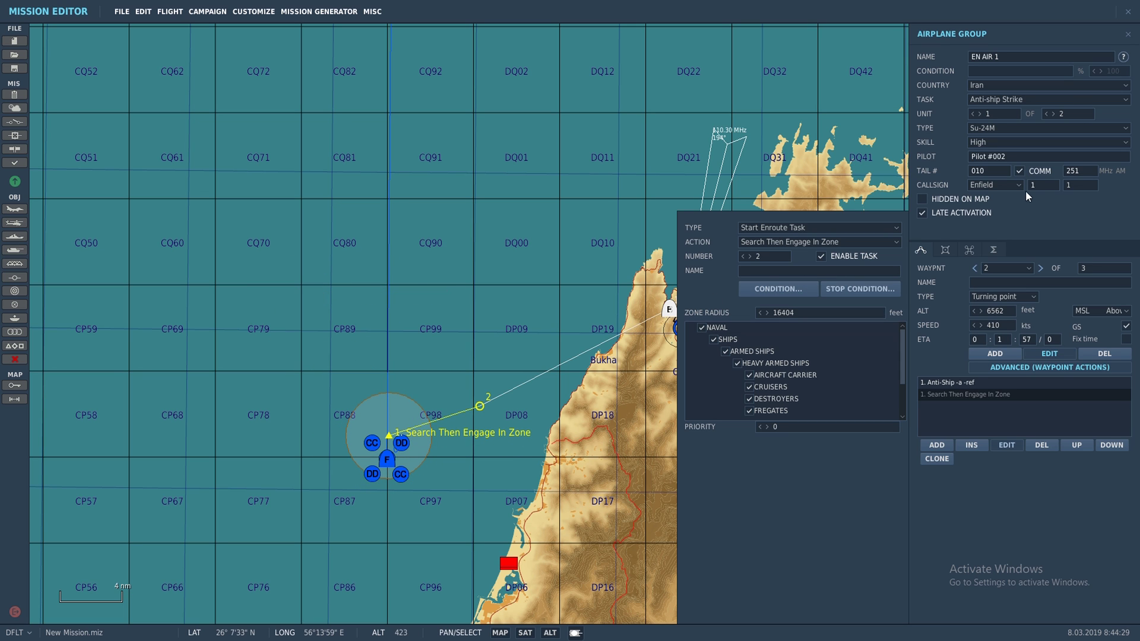
click(1127, 34)
Step: Place a second Iranian airplane group over the eastern peninsula, northeast of Simah
scroll(747, 270, up, 5)
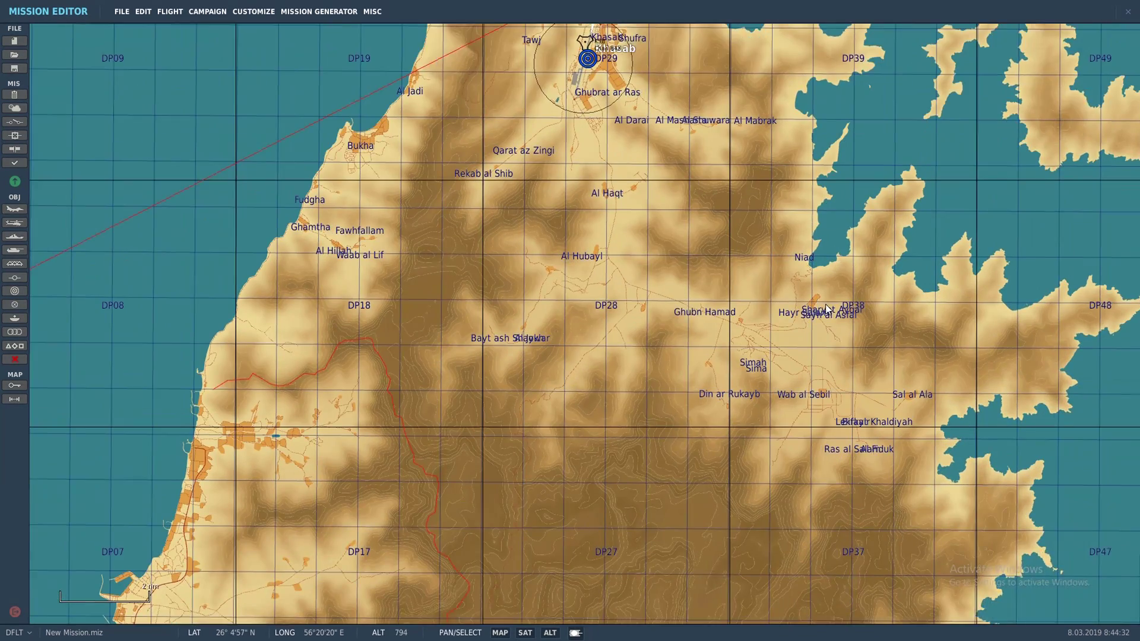
drag(827, 309, 810, 223)
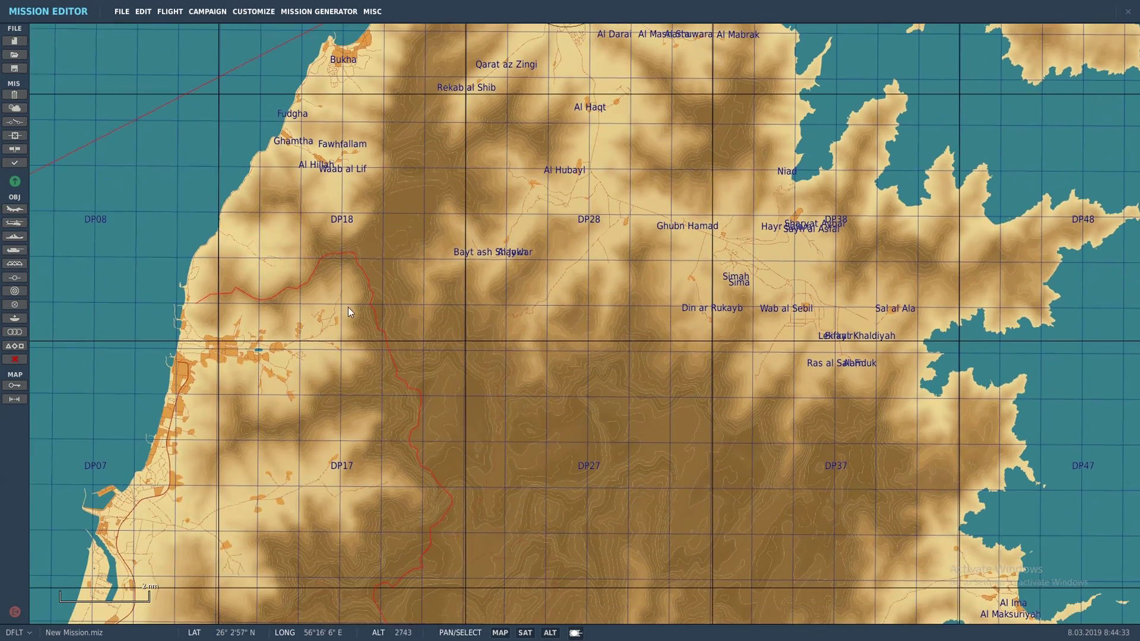
click(15, 209)
click(823, 254)
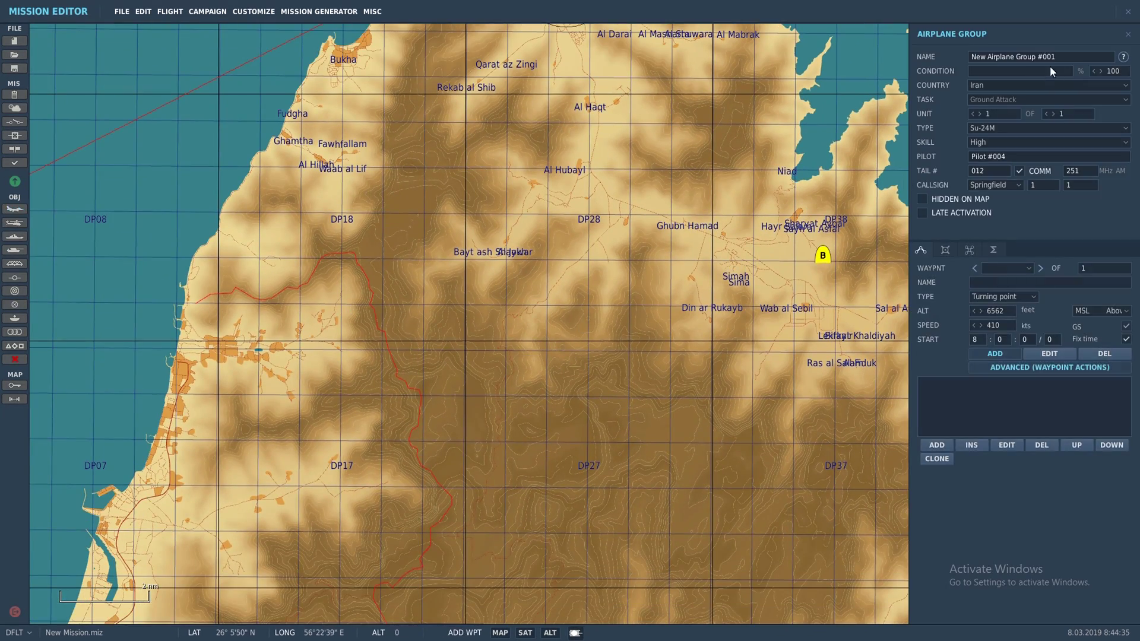
Step: Set the new group's task to CAP, its aircraft type to F-4E and its skill to Good
click(1063, 98)
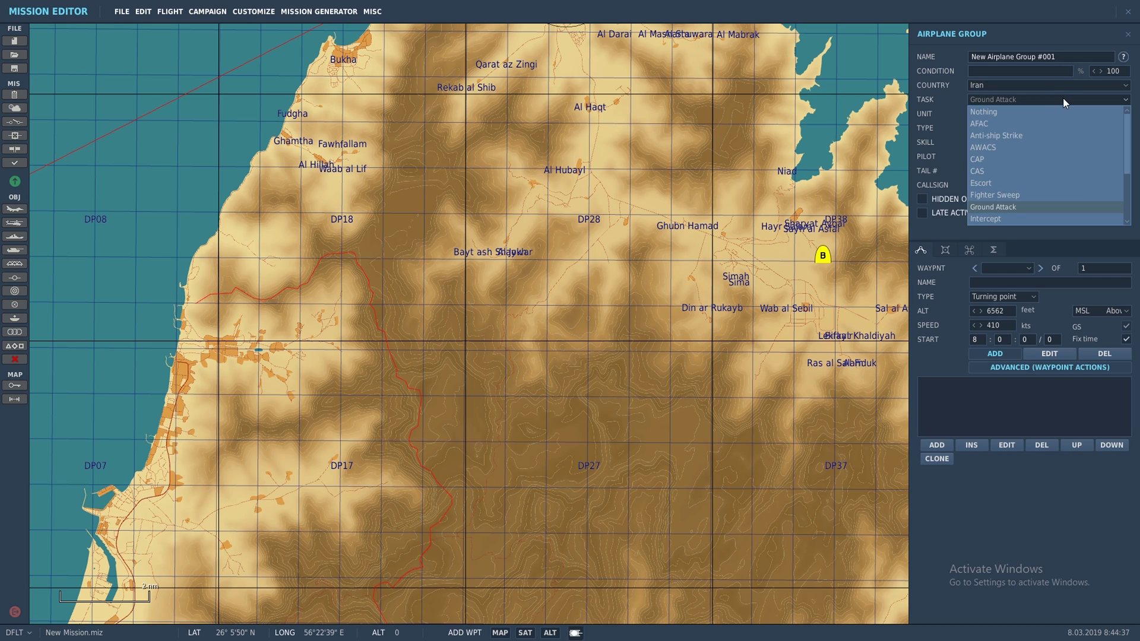
click(1000, 154)
click(995, 129)
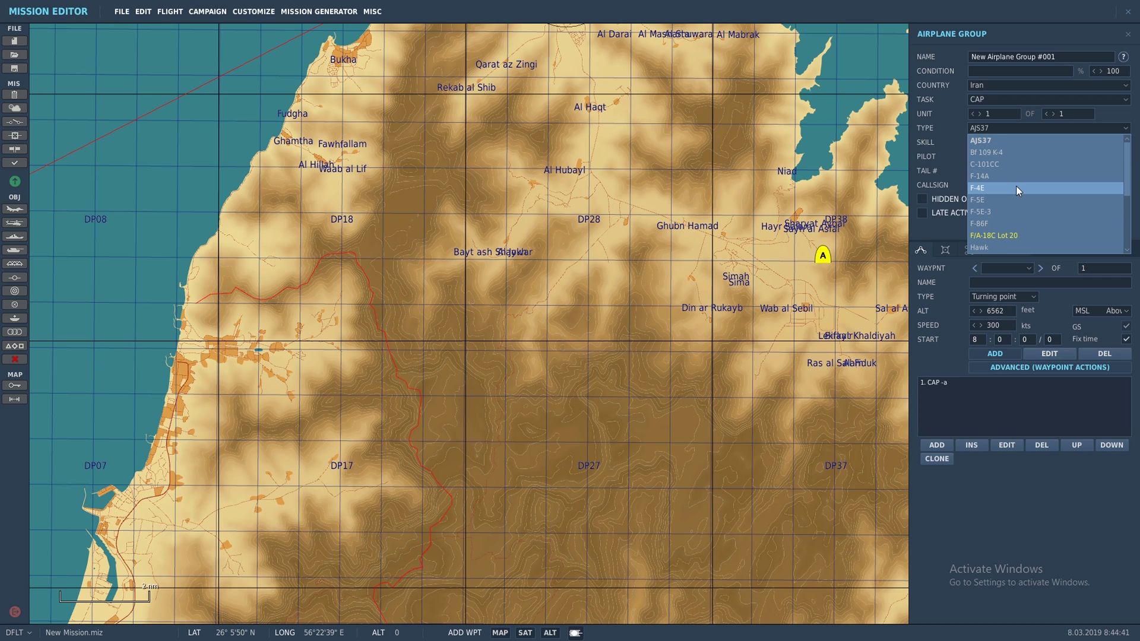
click(1016, 188)
click(1023, 141)
click(975, 170)
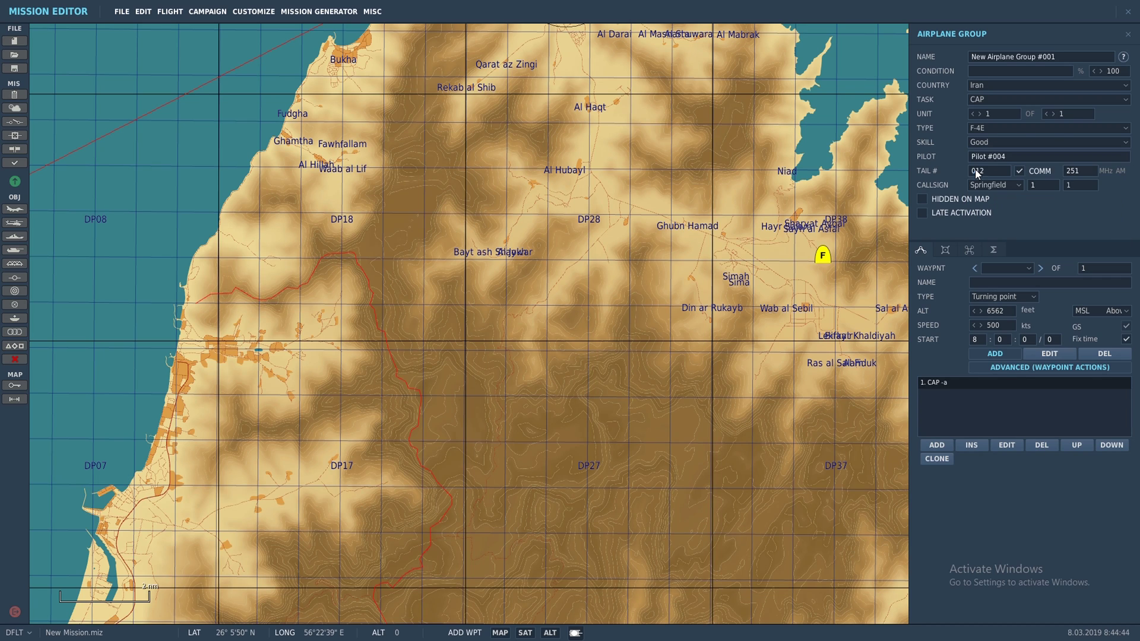
Step: Give the F-4E the IRIAF Asia Minor paint scheme and the AIM-9*4,AIM-7*4,Fuel*2 loadout
click(944, 251)
click(1048, 465)
click(1049, 465)
click(318, 199)
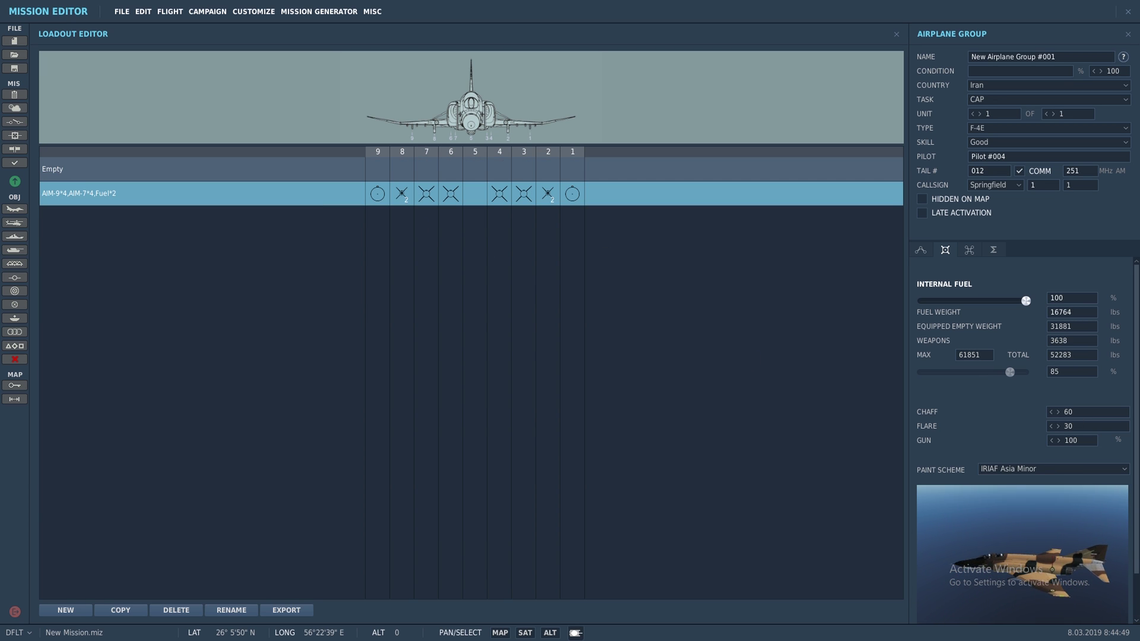
click(920, 250)
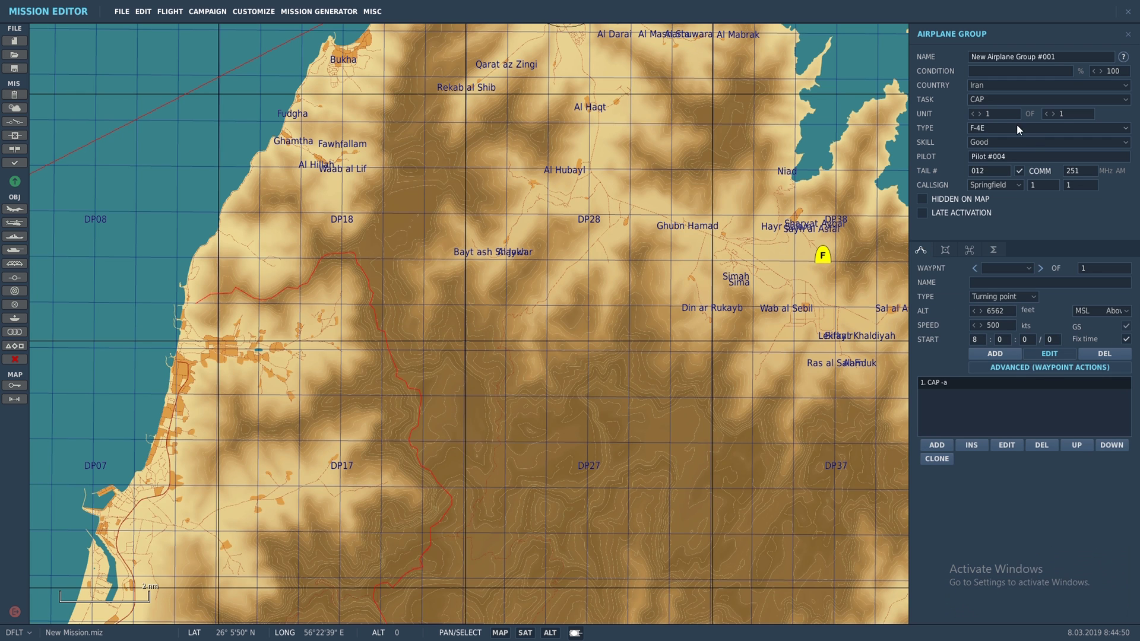
Step: Increase the F-4E group to two aircraft with late activation and add waypoint 1 just west of them
click(1054, 113)
click(985, 353)
click(796, 259)
click(923, 212)
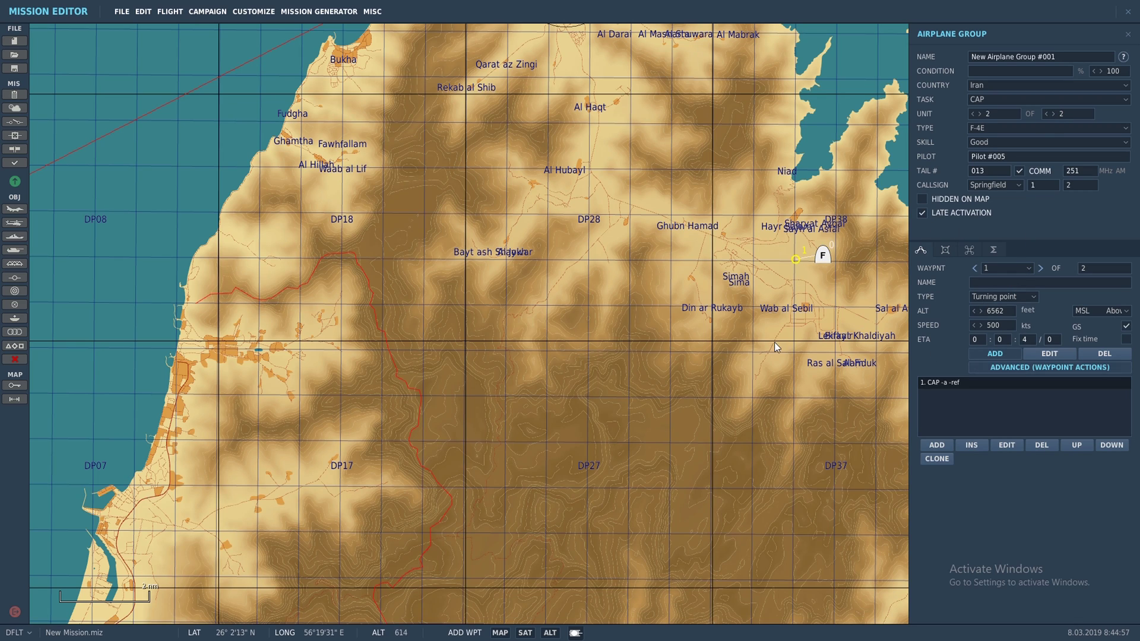
Step: Extend the F-4E route westward across the peninsula with waypoints 2, 3 and 4, ending at the coast north of the red vehicle group
scroll(774, 342, down, 3)
scroll(788, 329, up, 1)
click(714, 317)
click(604, 338)
click(526, 362)
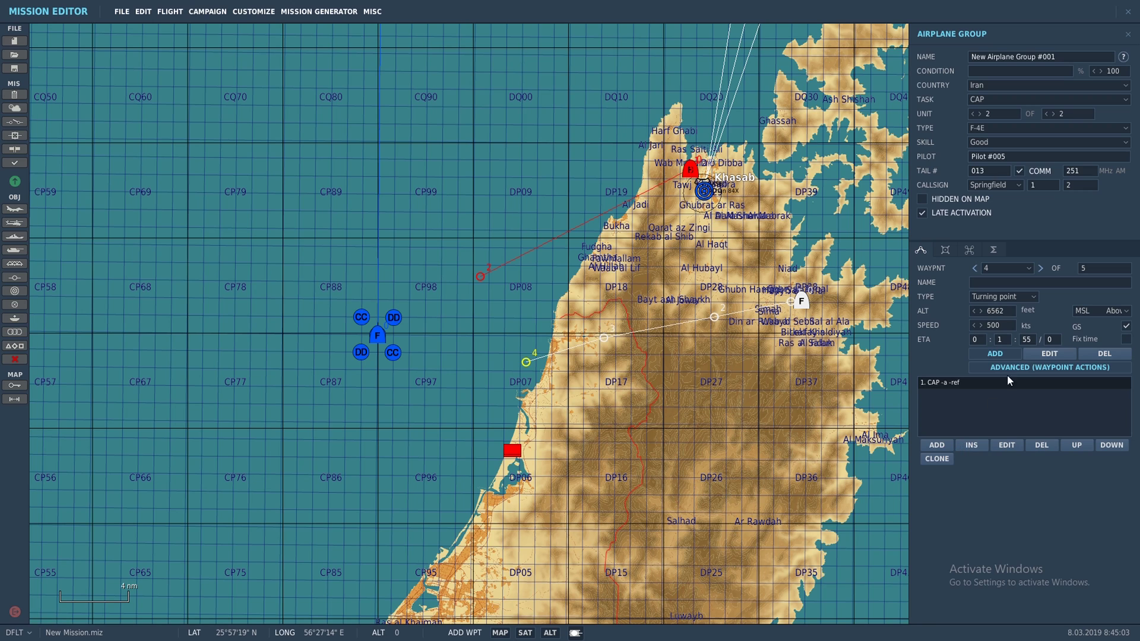
Step: Add a Search Then Engage Group enroute task targeting New Airplane Group to waypoint 4 of the F-4E group
click(936, 445)
click(791, 228)
click(786, 248)
click(784, 242)
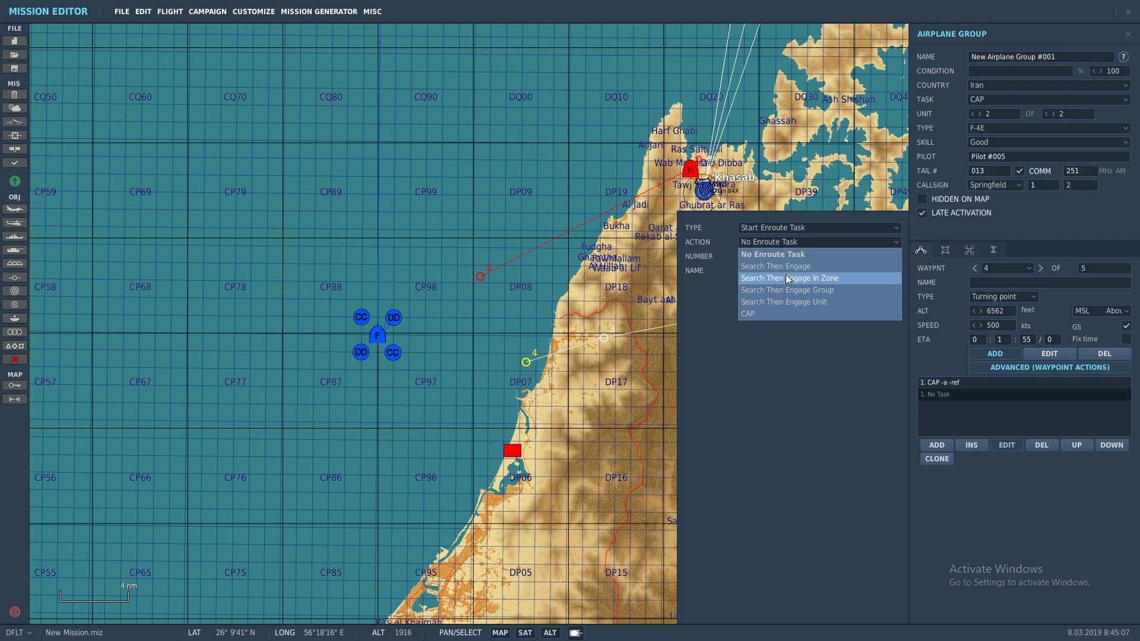
click(788, 286)
click(814, 312)
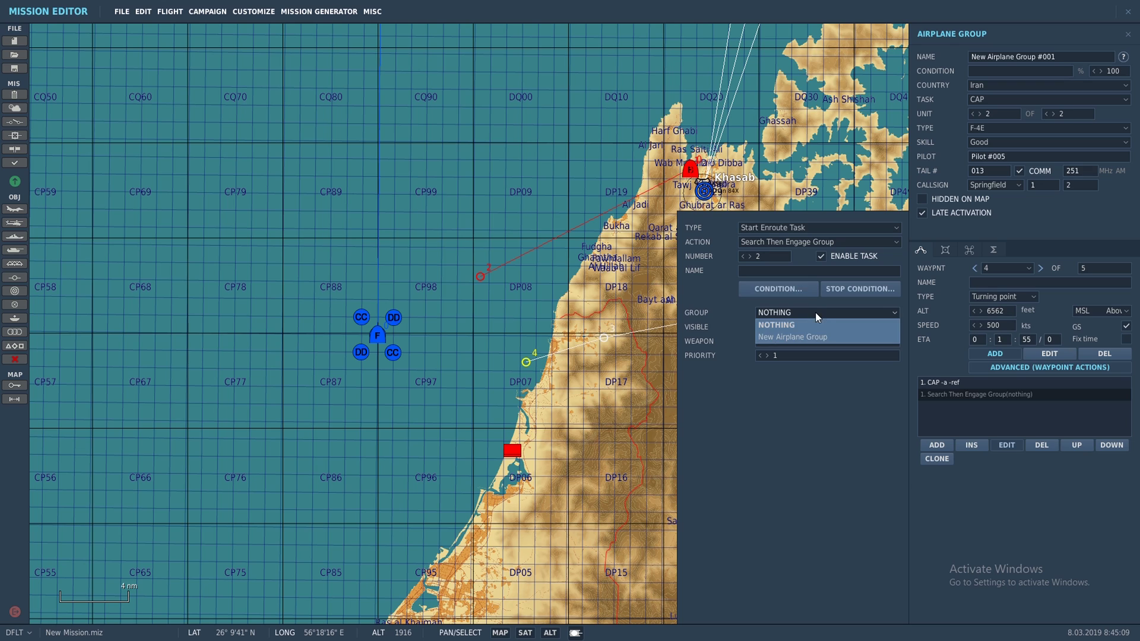
click(810, 337)
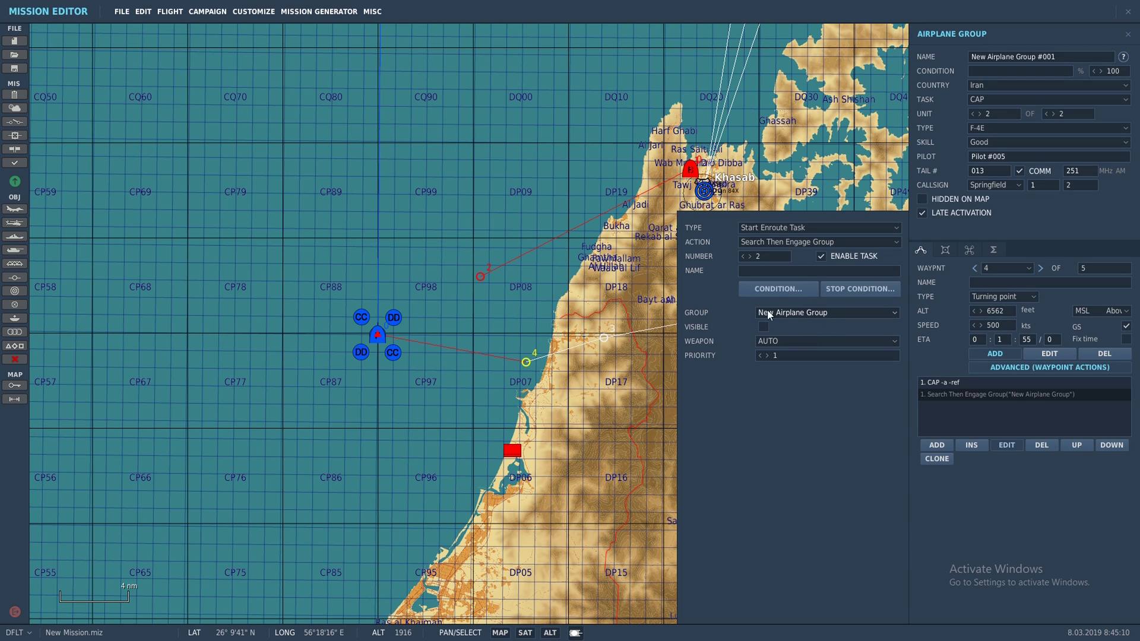
click(1128, 34)
Step: Place a new Iranian airplane group over open sea in grid square CQ61, northeast of Tunb Island AFB
scroll(734, 345, up, 2)
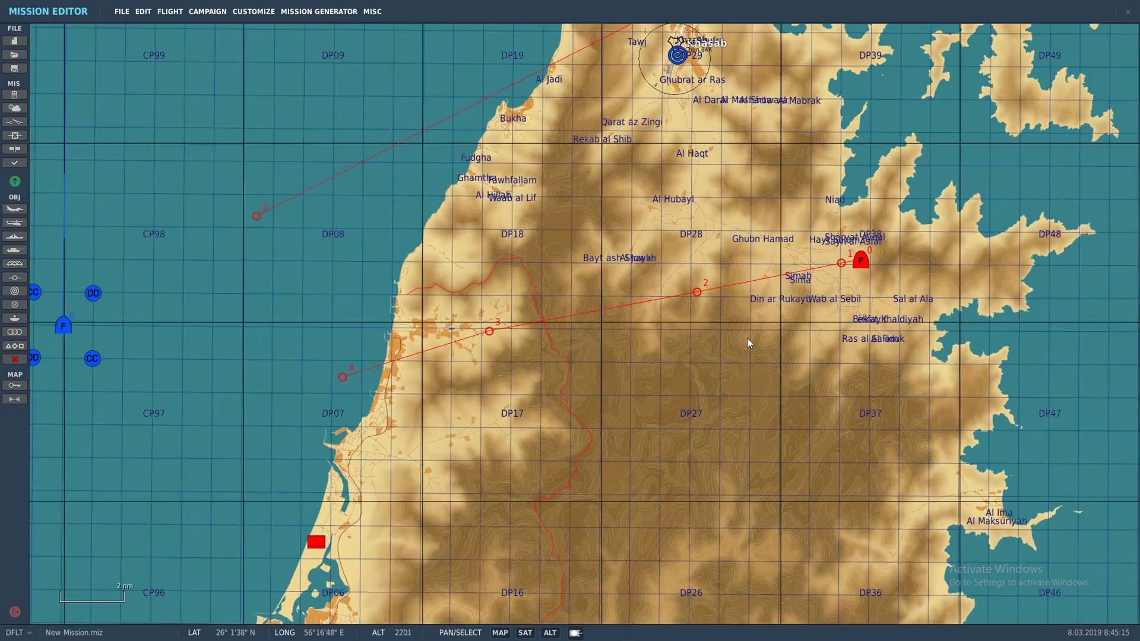
scroll(748, 336, down, 1)
scroll(669, 375, down, 2)
right_drag(707, 376, 1024, 515)
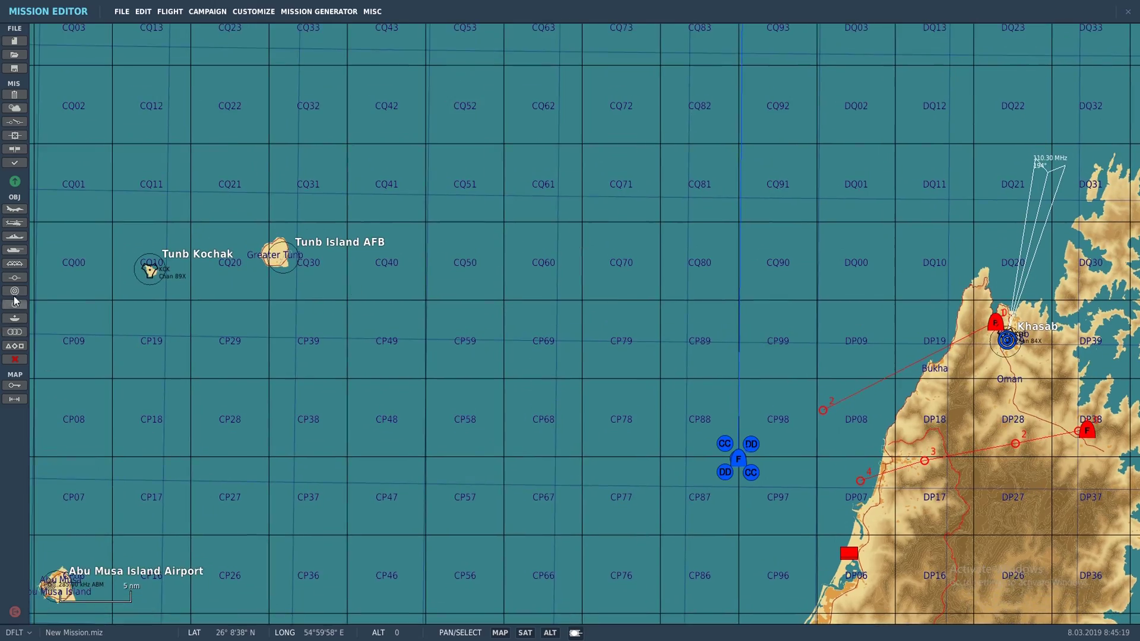
click(15, 209)
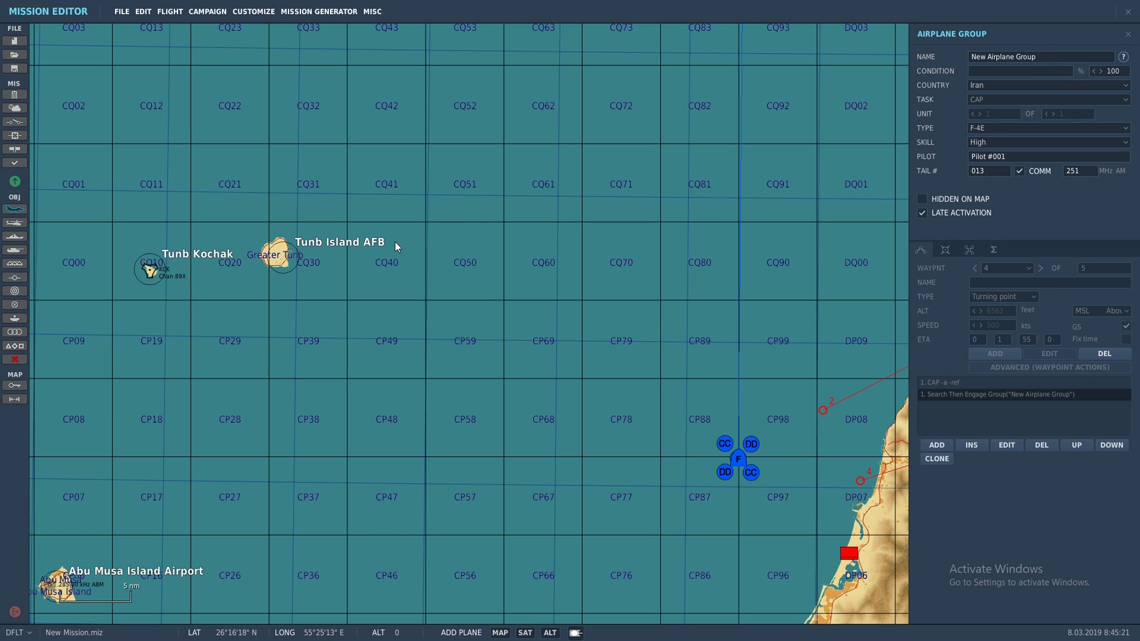
click(555, 172)
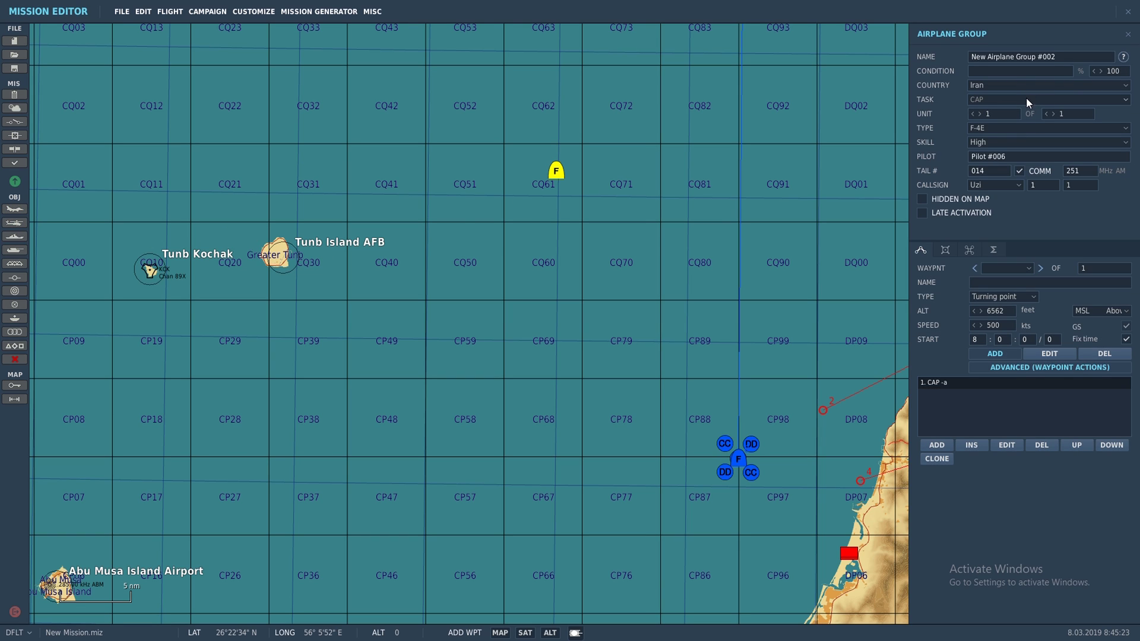
Step: Set the new group's aircraft type to MiG-29A and its skill to Good
click(1007, 130)
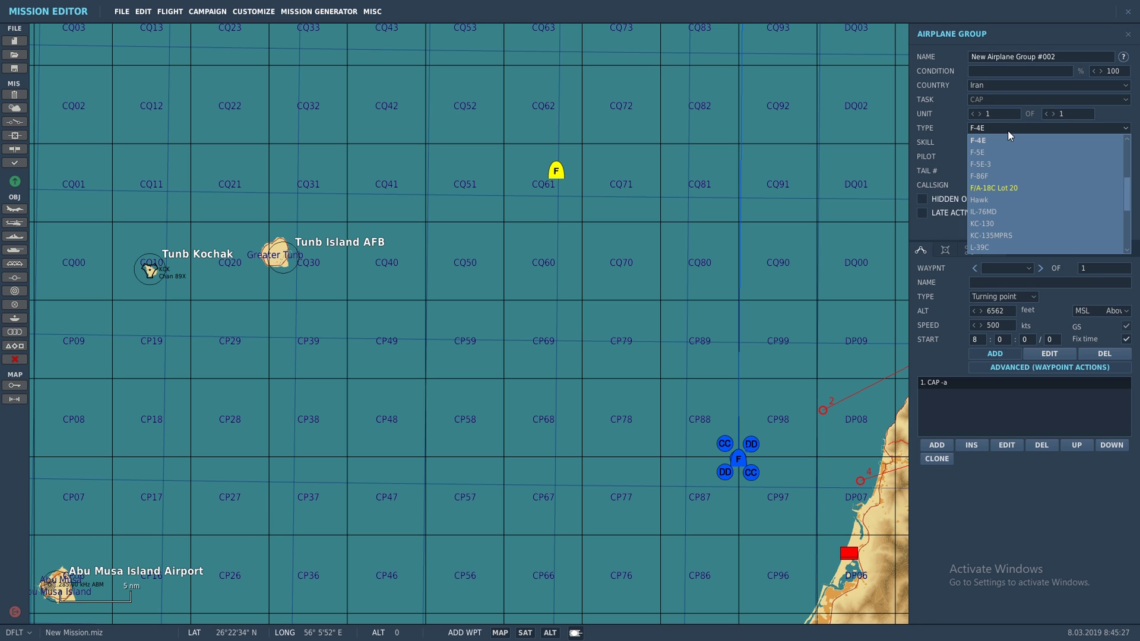
scroll(1013, 184, down, 3)
scroll(1018, 243, down, 3)
click(1017, 236)
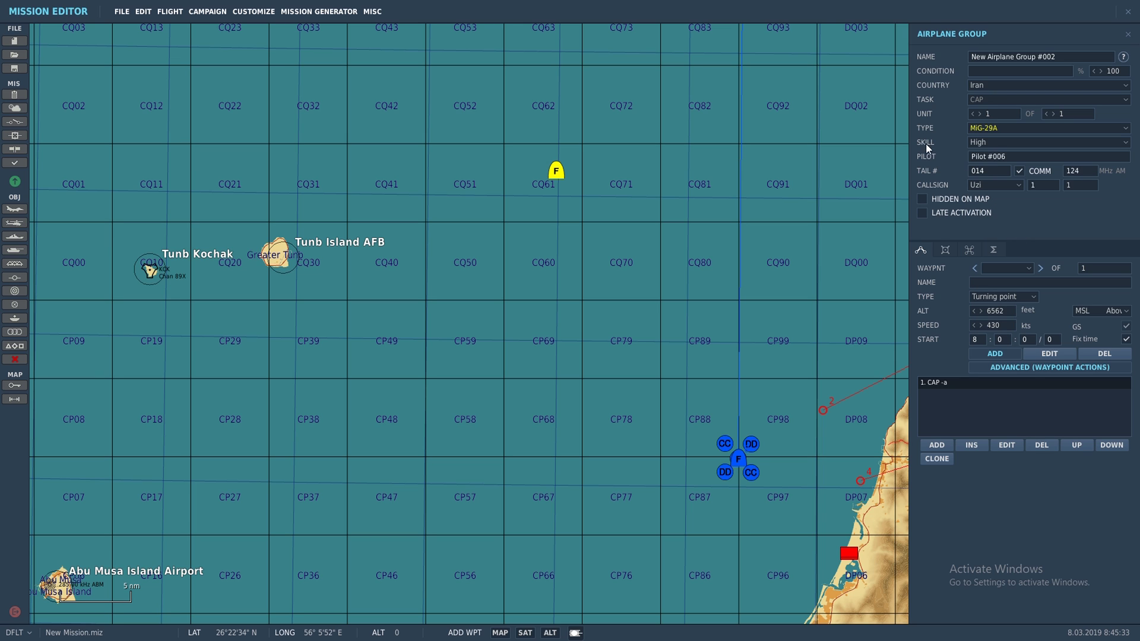
click(997, 143)
click(989, 167)
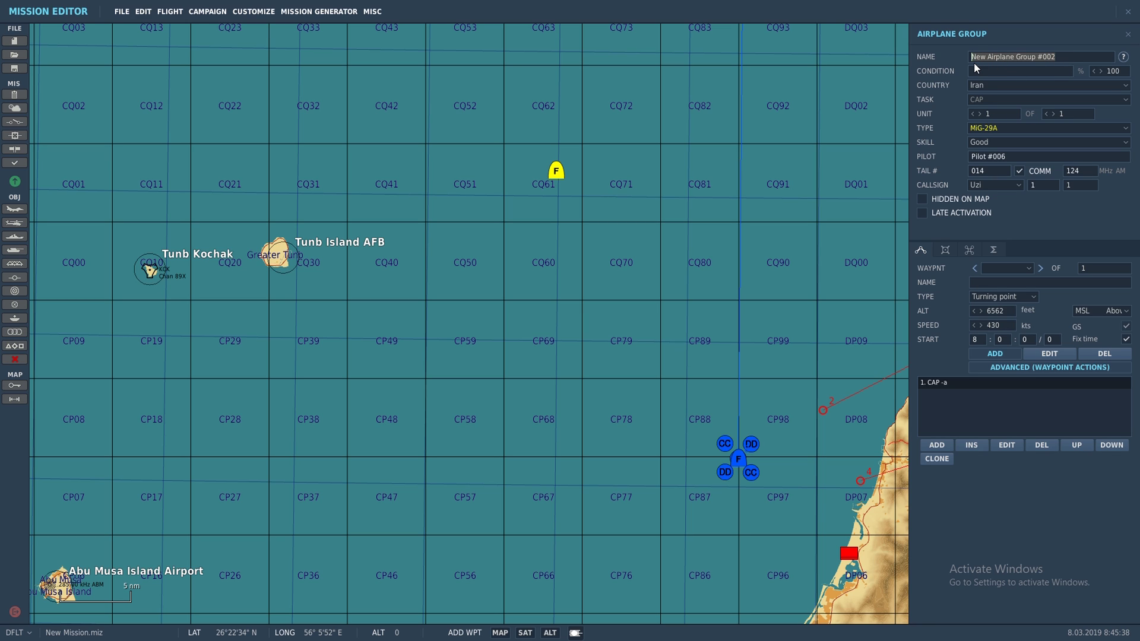
Step: Name the MiG-29A group EN AIR 3 and give it the R-60M*4,R-27R*2,Fuel-1500 loadout
text(EN AIR 3)
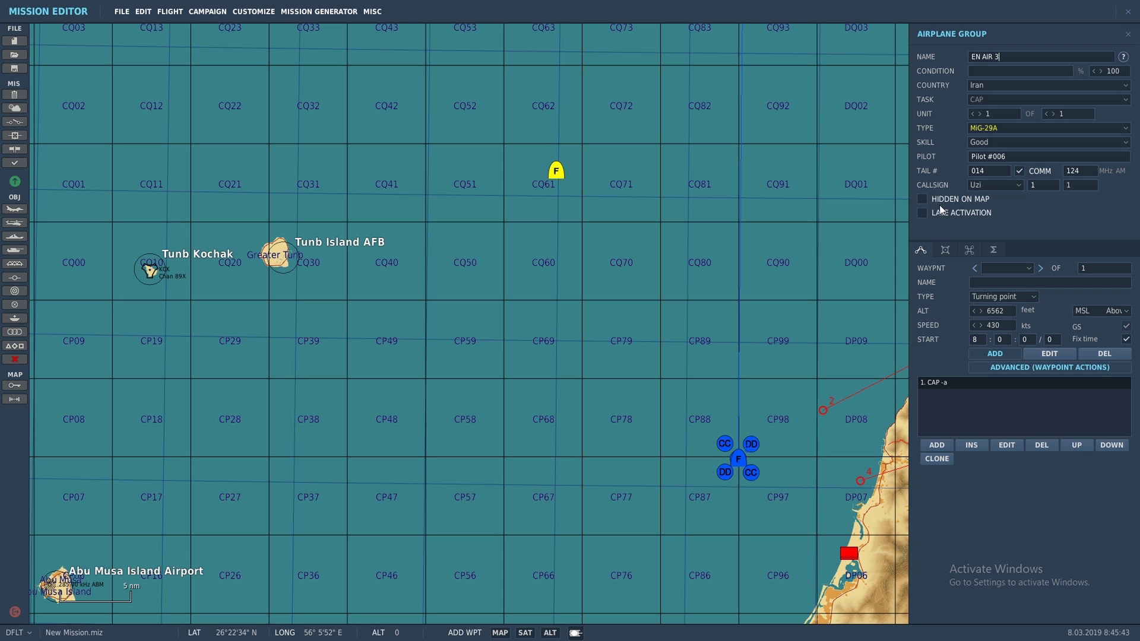
click(945, 249)
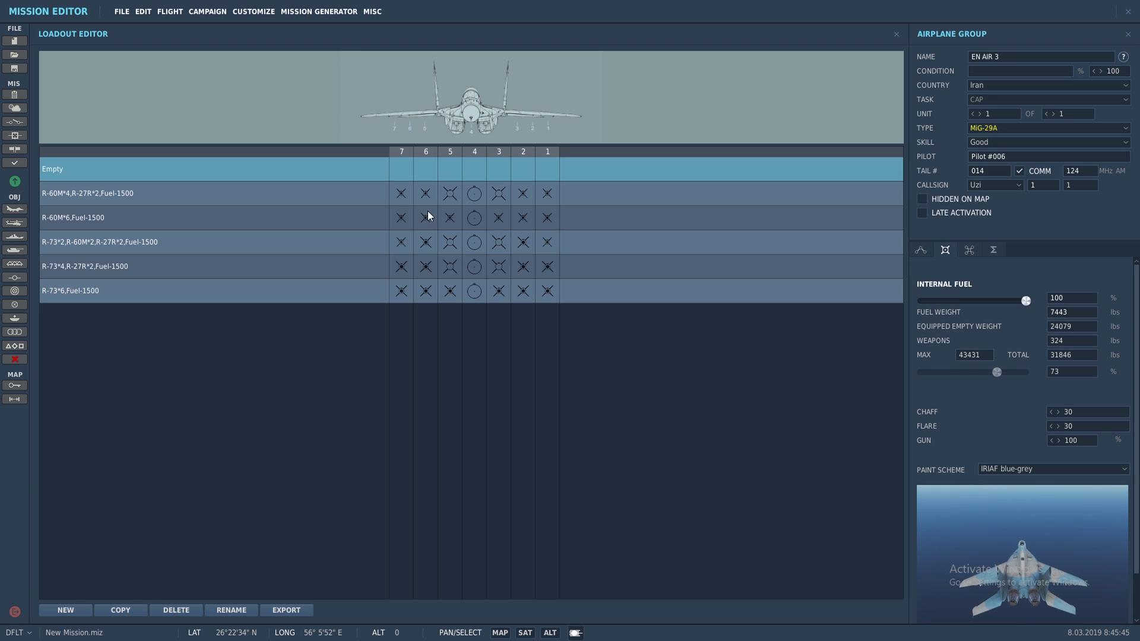
click(563, 193)
click(920, 250)
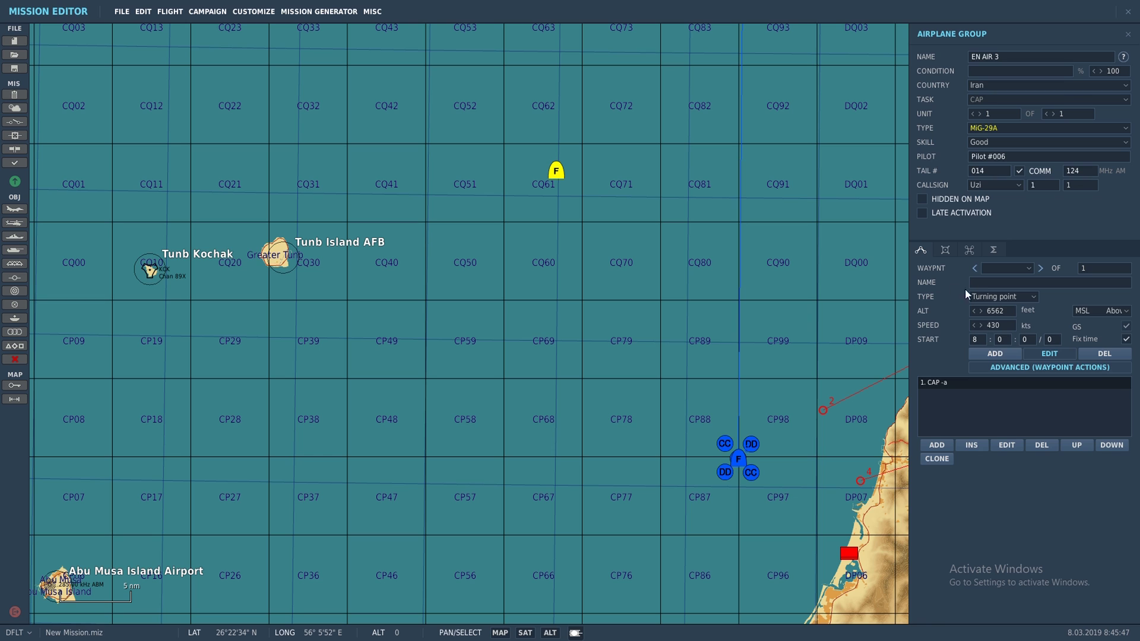
Step: Route EN AIR 3 southeast toward the blue ships with waypoints 1, 2 and 3, and enable late activation
click(975, 354)
click(558, 194)
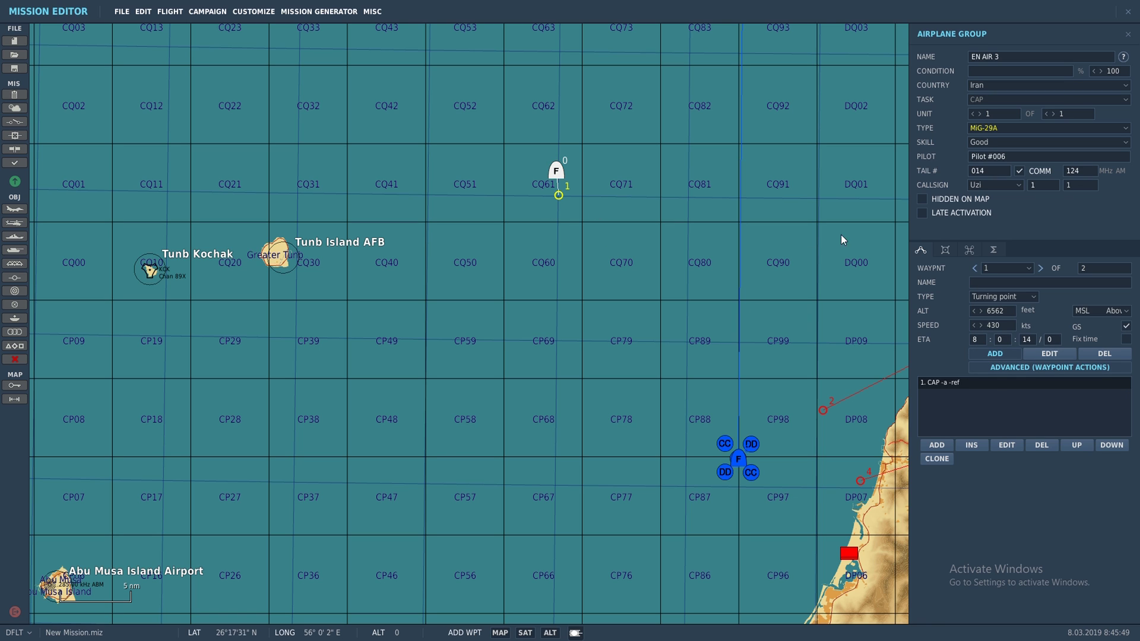
click(613, 250)
click(679, 328)
Step: Add a Search Then Engage Group enroute task against New Airplane Group to EN AIR 3's waypoint 3
click(935, 444)
click(800, 227)
click(793, 249)
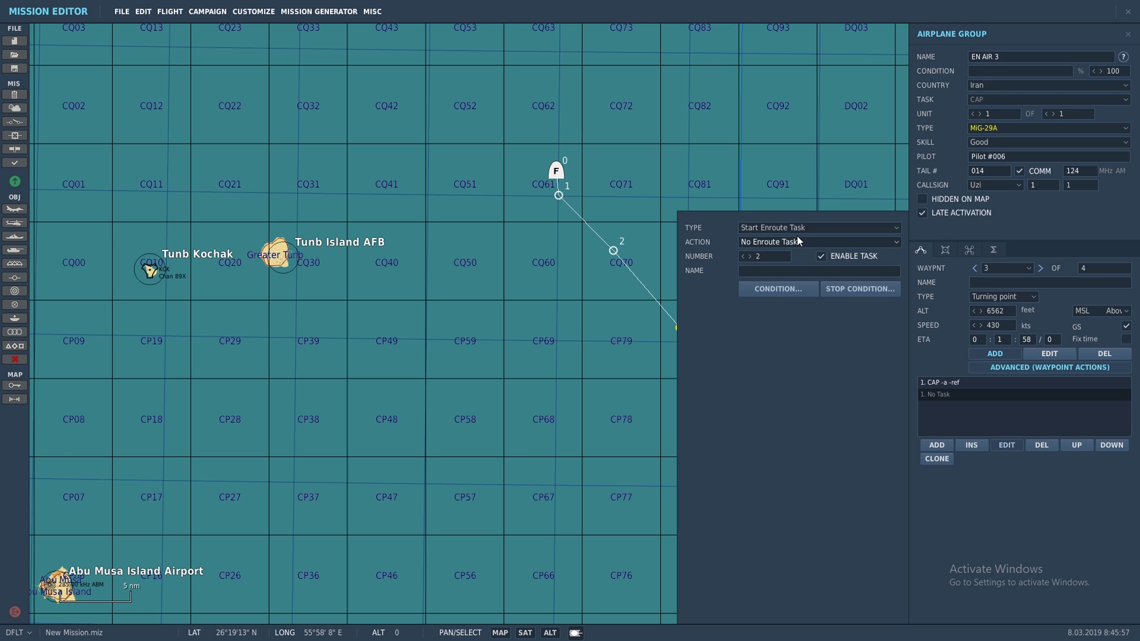
click(798, 241)
click(807, 290)
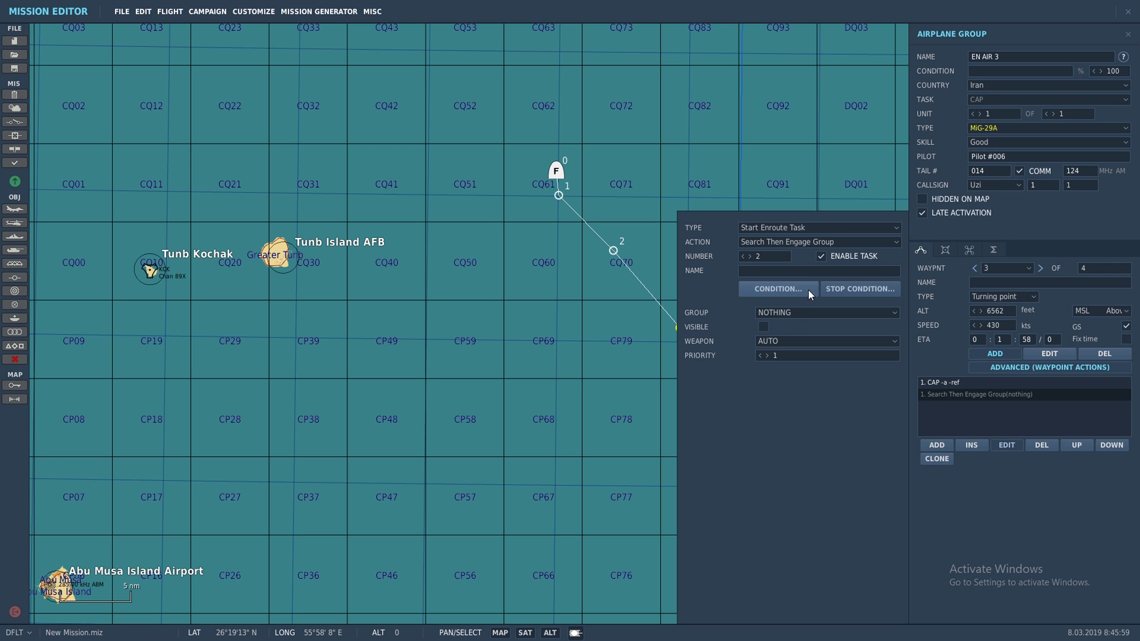
click(801, 312)
click(803, 333)
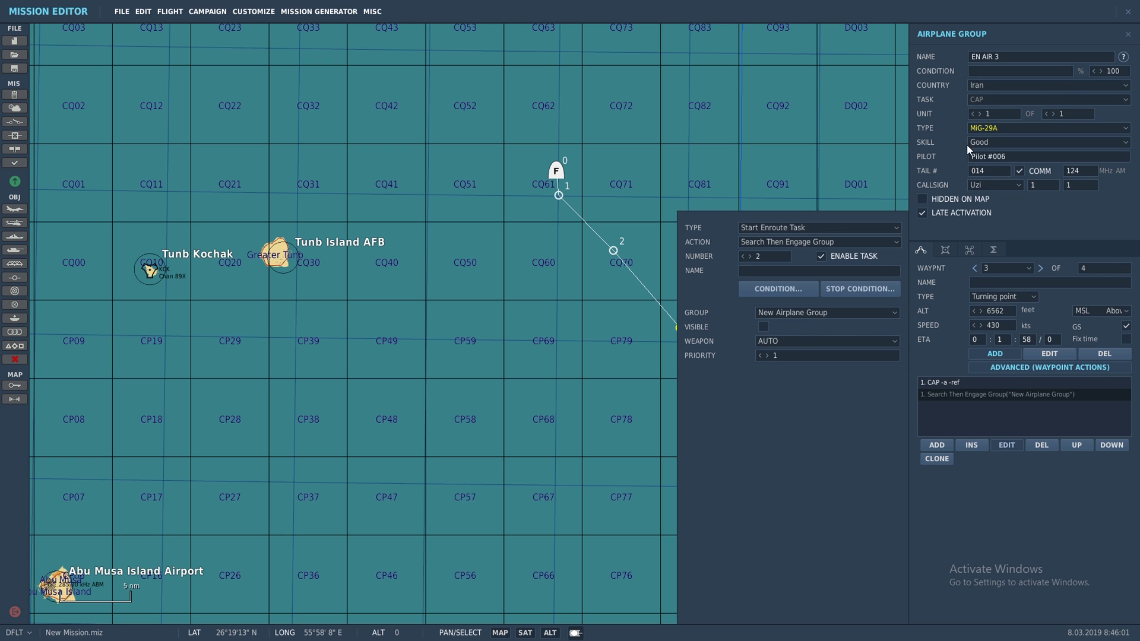
click(1127, 34)
Step: Rename the F-4E group on the eastern side of the peninsula to EN AIR 2
right_drag(1077, 442, 730, 332)
scroll(732, 335, up, 8)
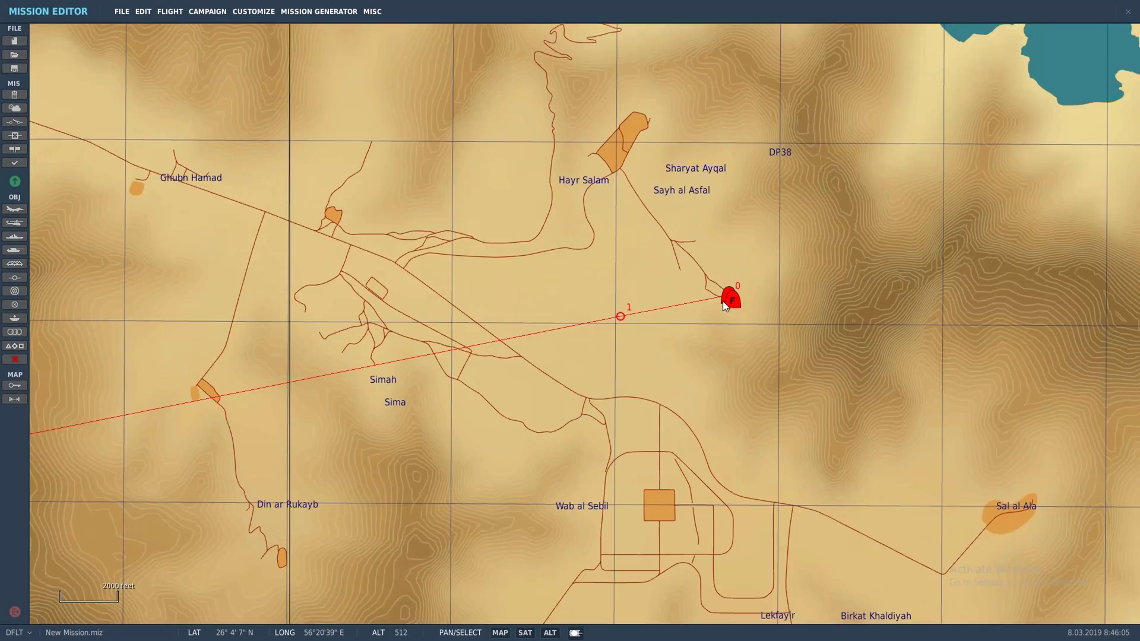
scroll(730, 305, up, 3)
click(725, 270)
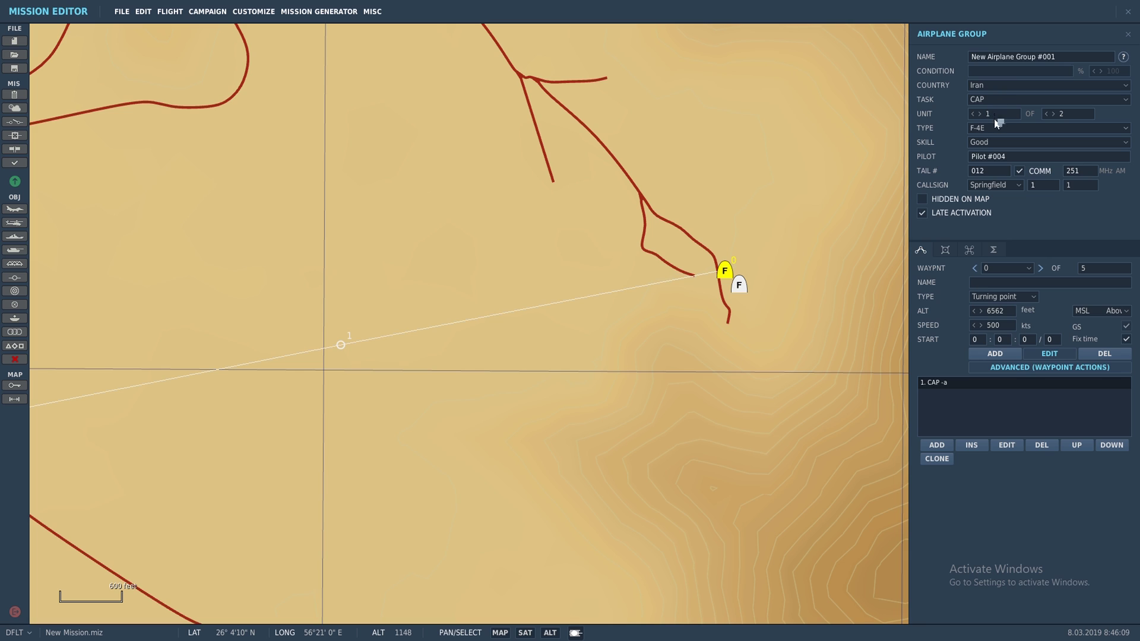
drag(999, 56, 959, 55)
text(EN AIR 2)
click(1127, 33)
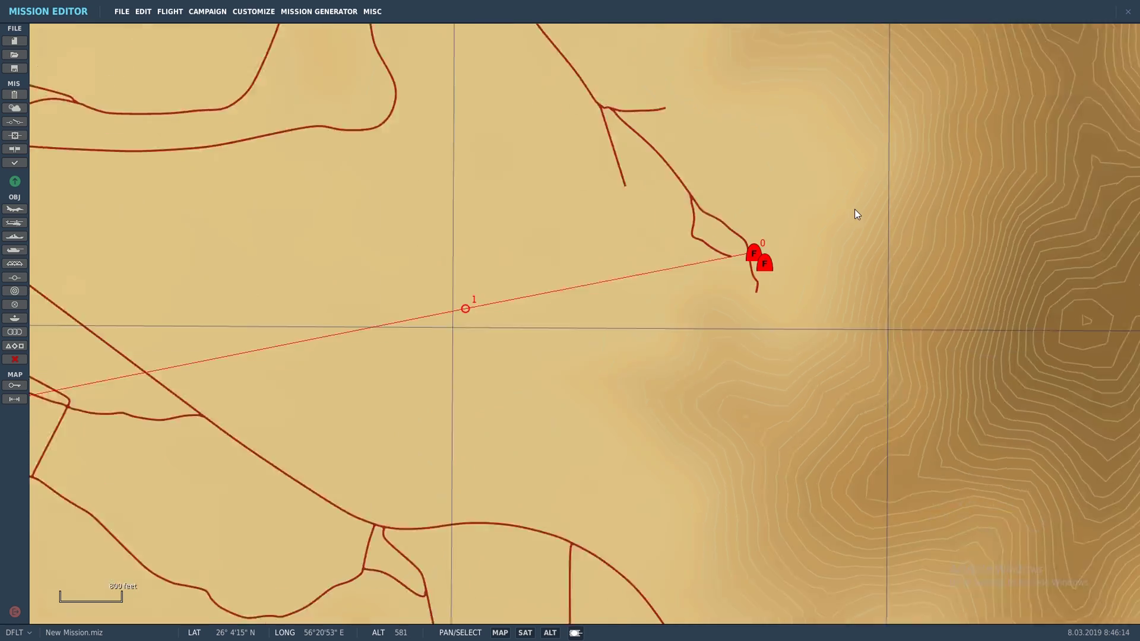
Step: Examine the individual vehicles of the red ground group on the west coast close up
scroll(856, 209, down, 5)
scroll(856, 209, down, 3)
right_drag(760, 315, 843, 311)
right_drag(848, 193, 798, 276)
scroll(596, 319, up, 1)
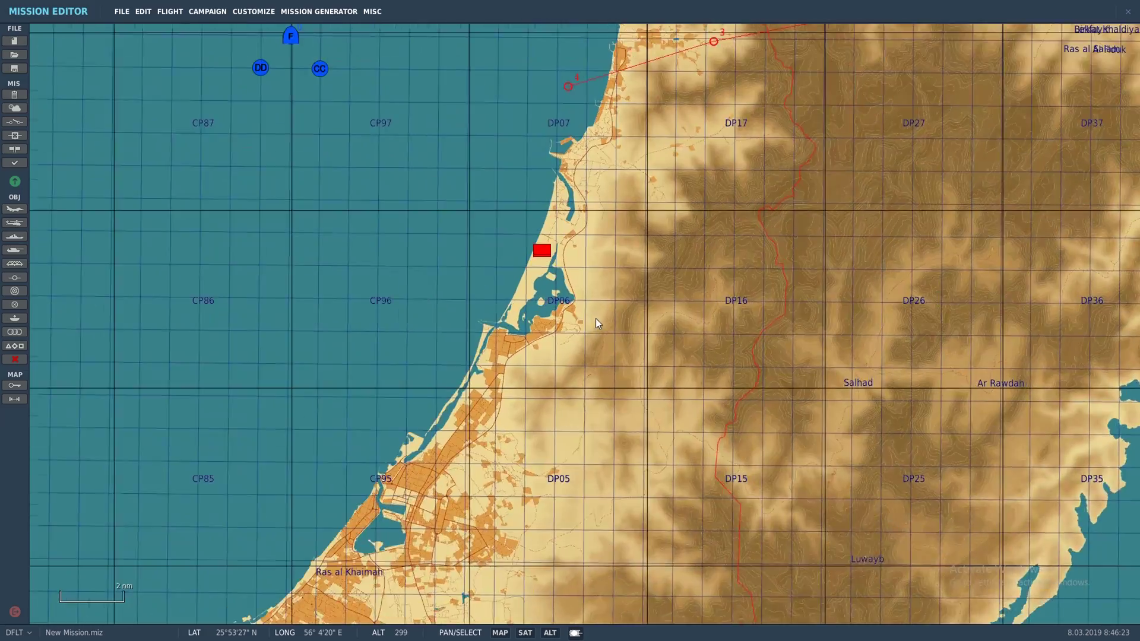
scroll(544, 239, up, 1)
scroll(525, 265, up, 1)
scroll(526, 268, up, 2)
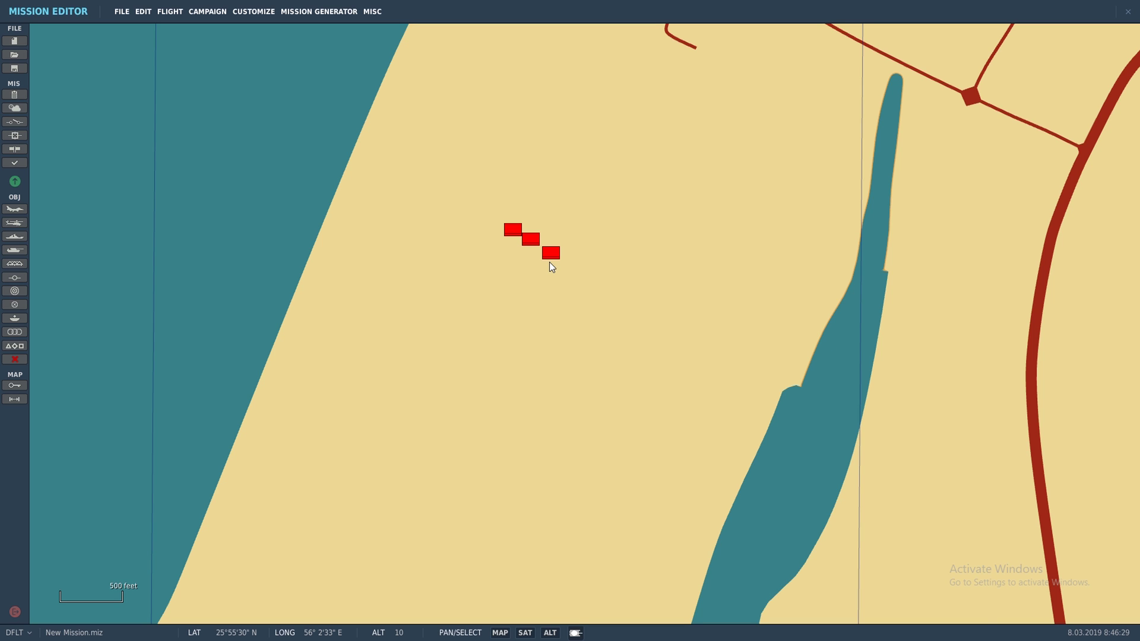
scroll(550, 262, up, 2)
right_drag(529, 259, 554, 354)
scroll(511, 324, up, 1)
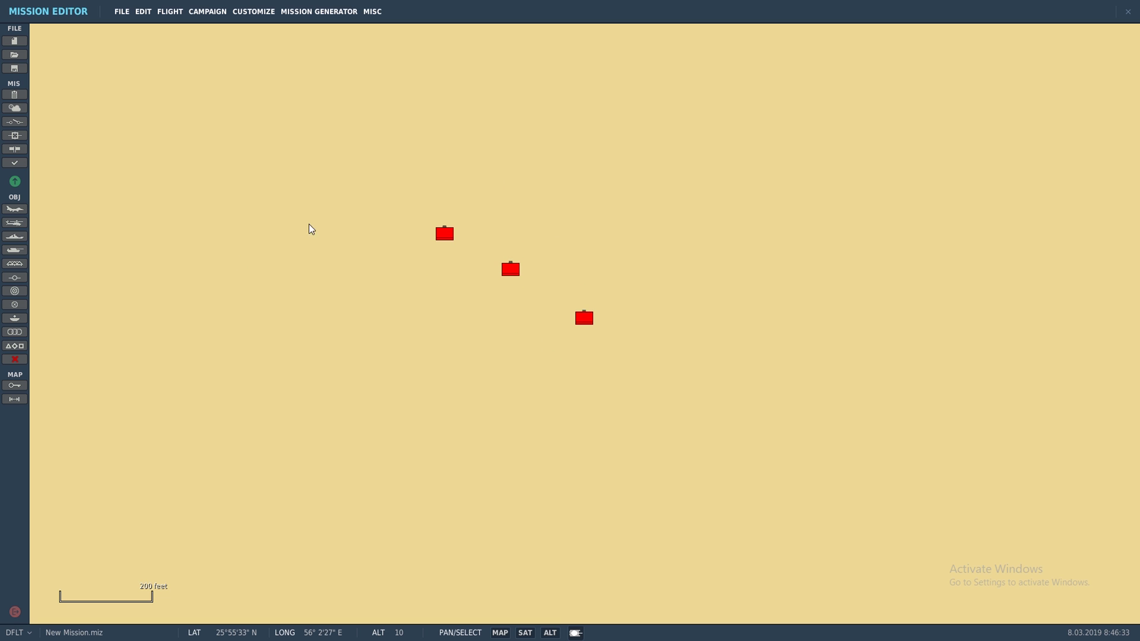
Step: Create a 1 ONCE trigger named Target Dead
click(16, 122)
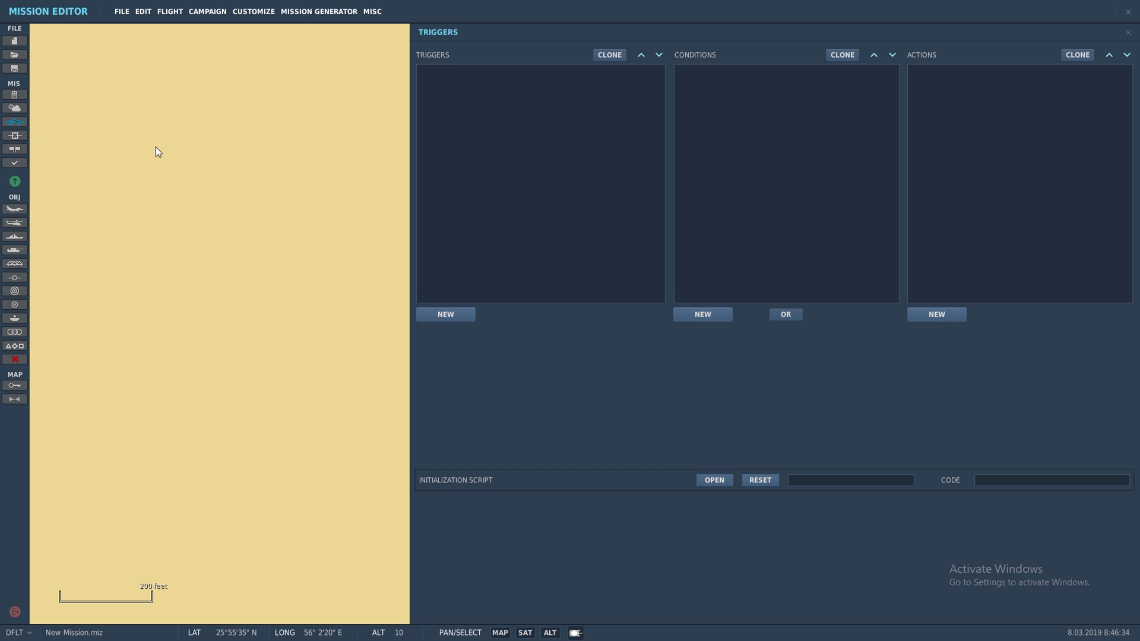
click(441, 314)
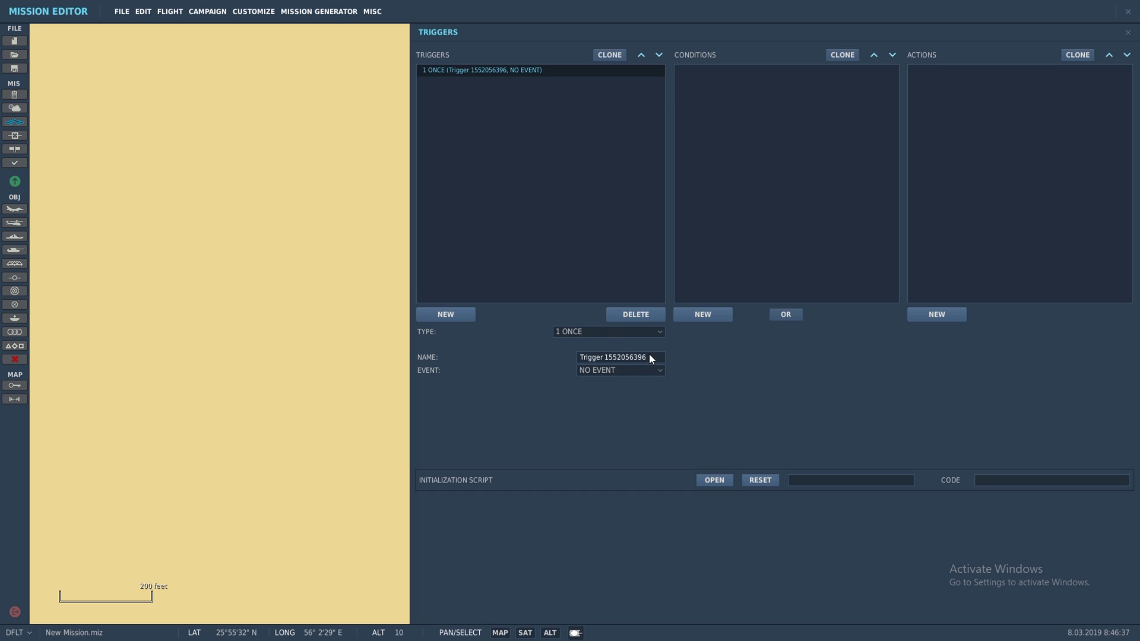
text(Target Dead)
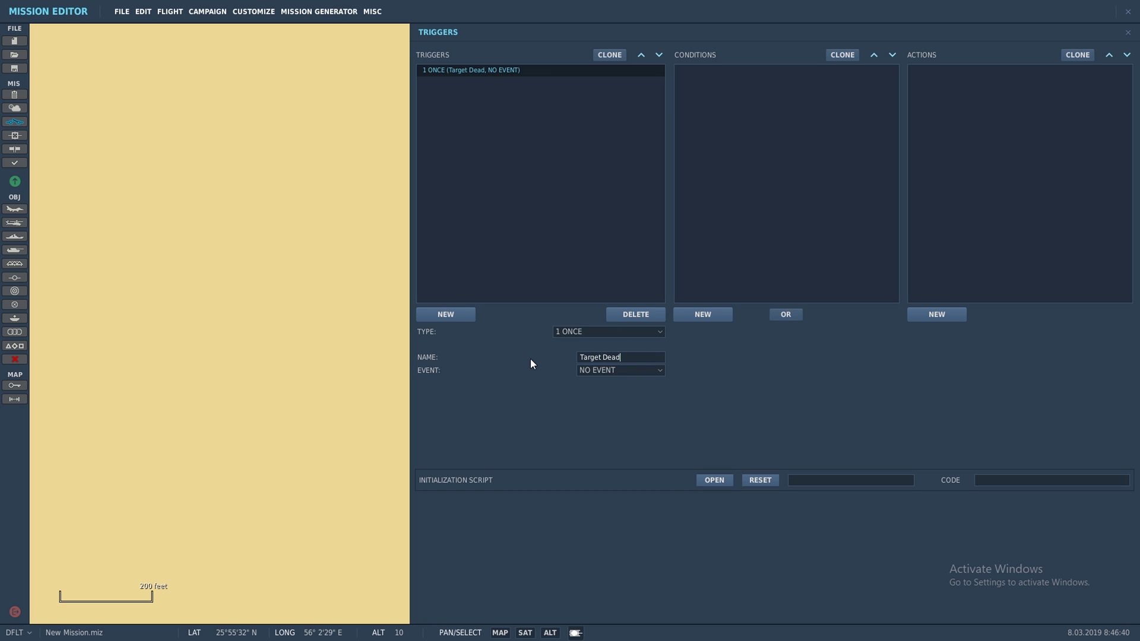
Step: Add a GROUP ALIVE LESS THAN condition to the Target Dead trigger, using the Target group and 67%
click(720, 314)
click(893, 332)
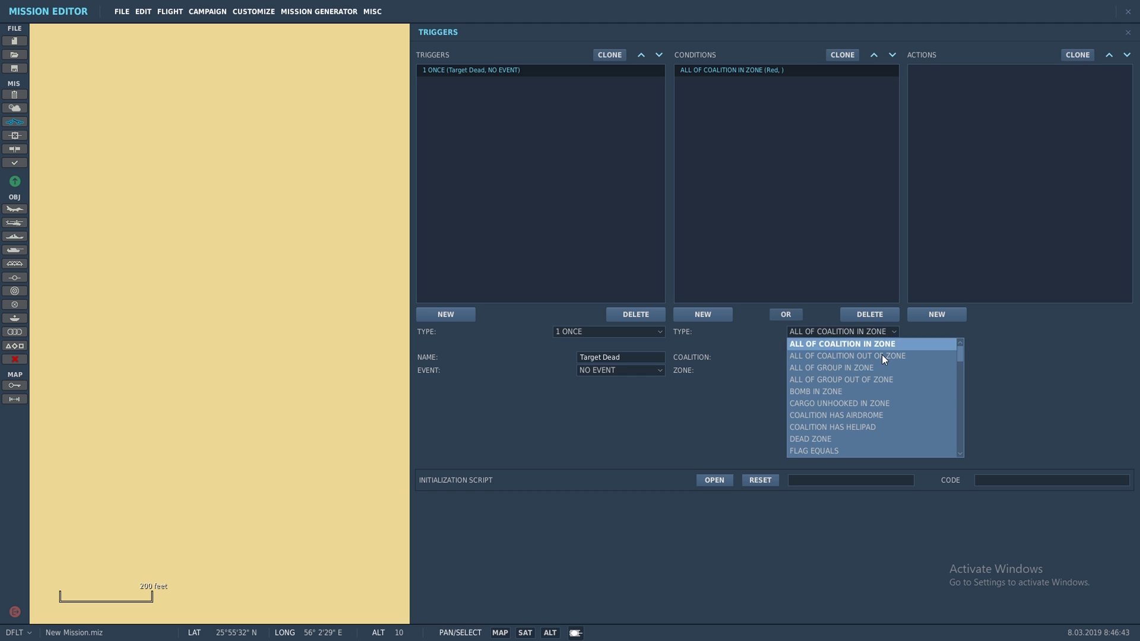
click(890, 449)
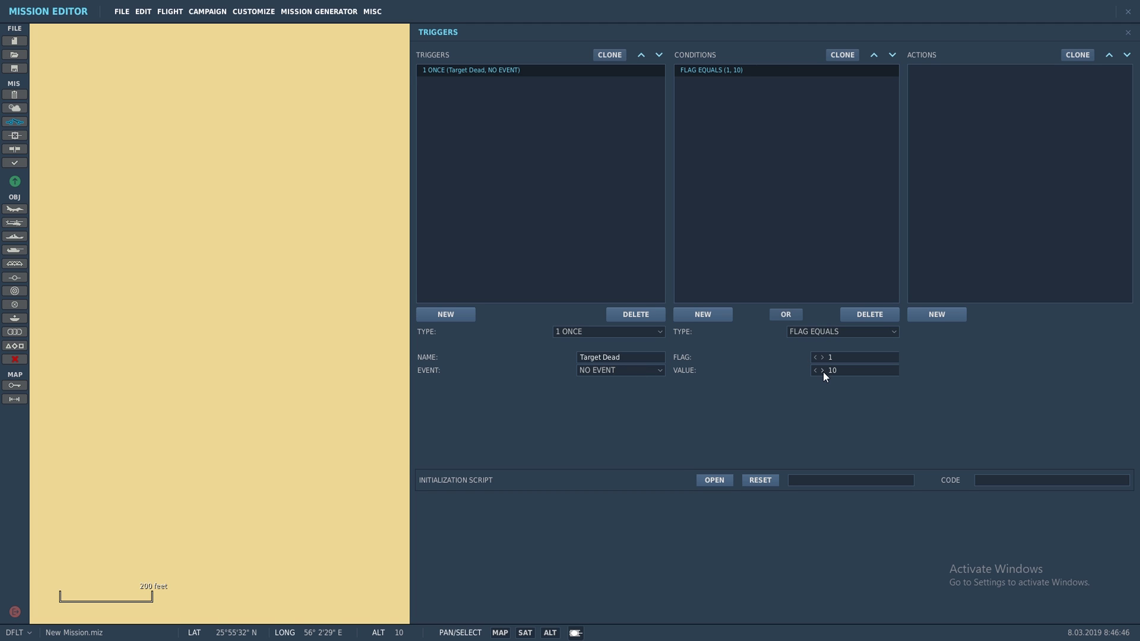
click(846, 332)
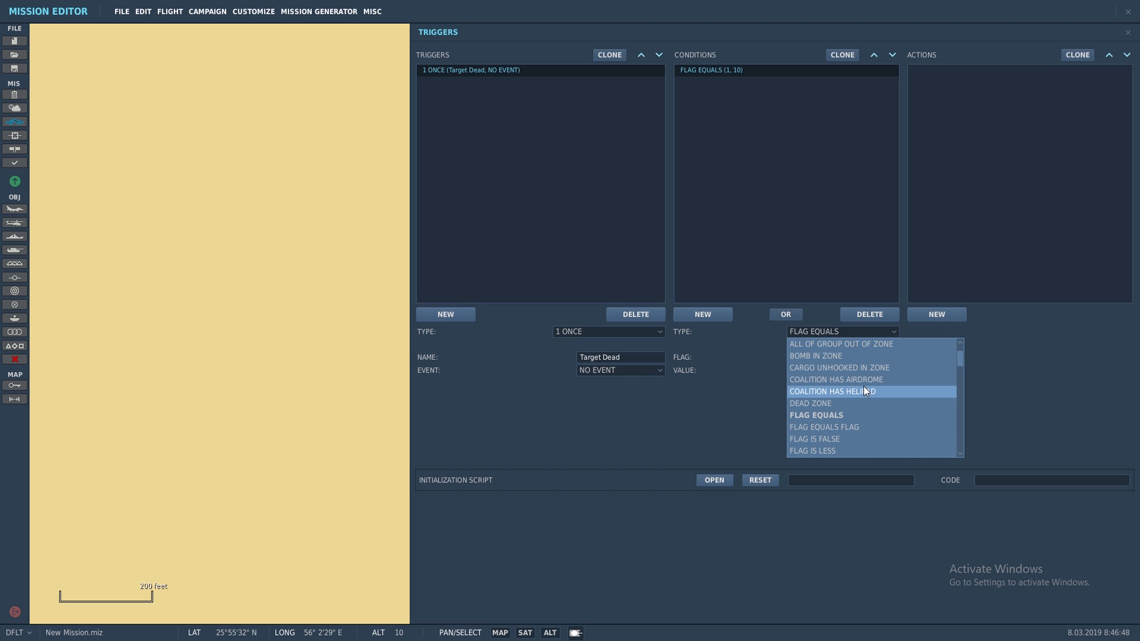
scroll(863, 386, down, 1)
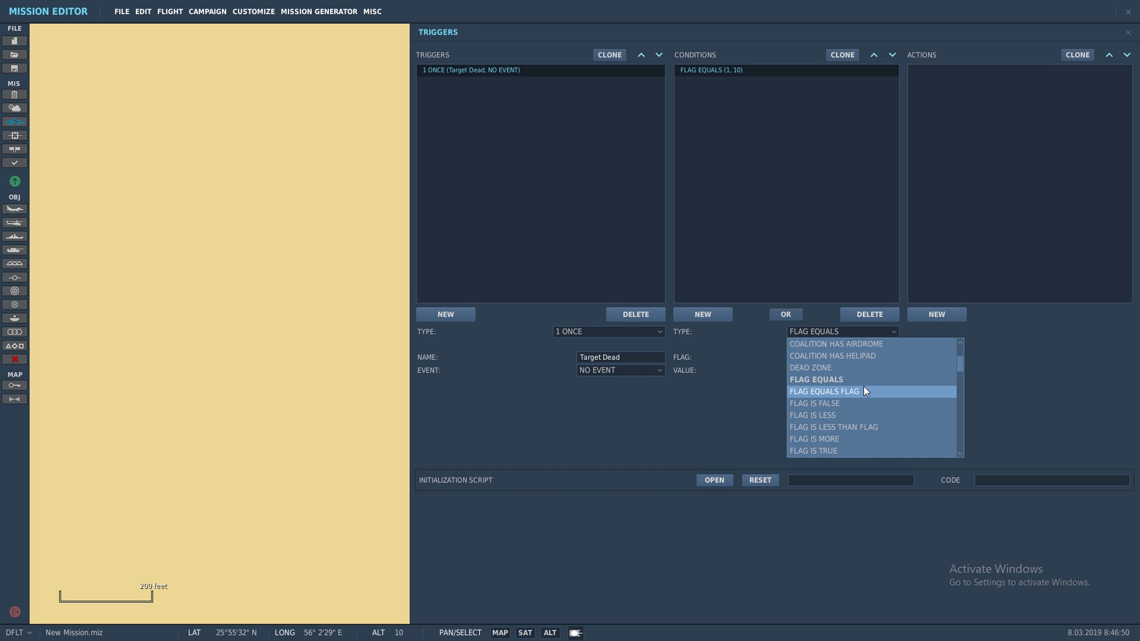
scroll(863, 390, down, 1)
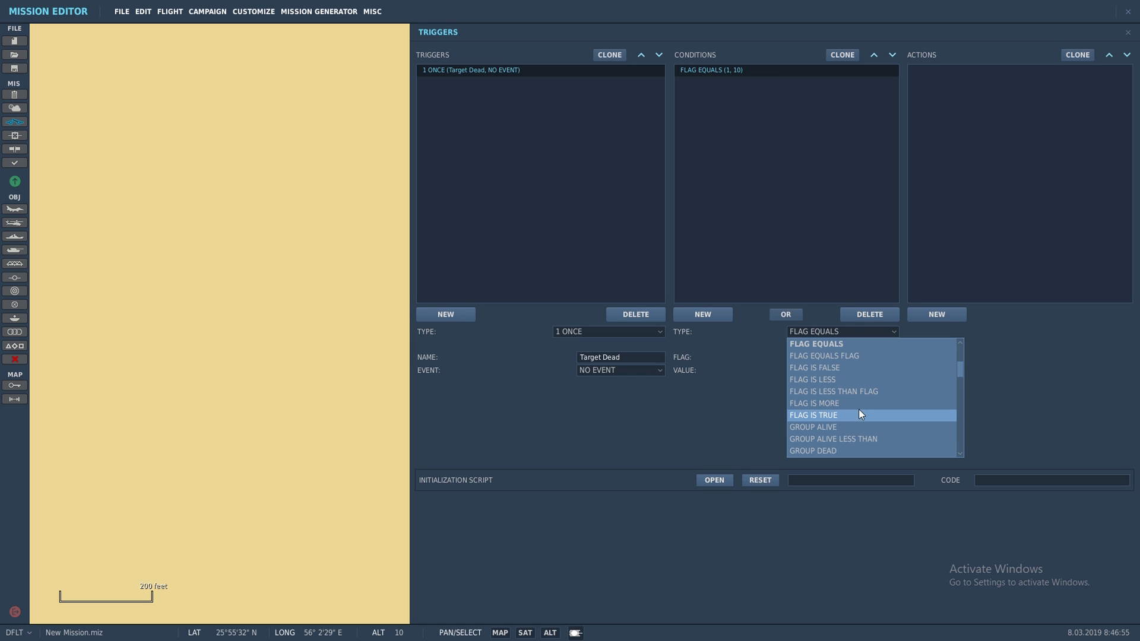
scroll(857, 404, up, 3)
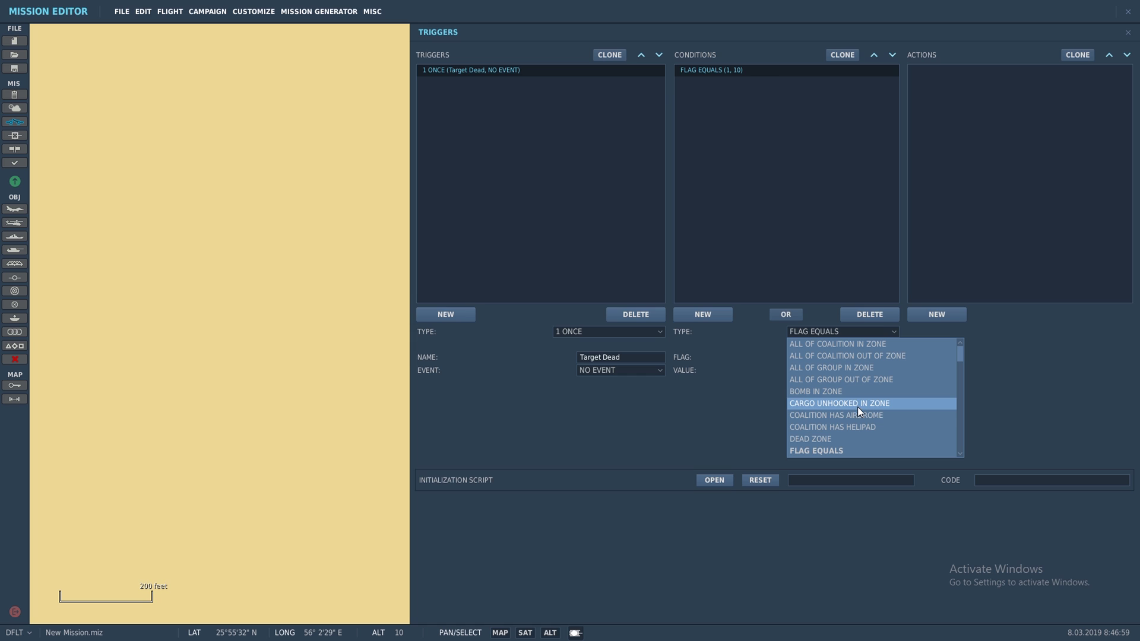
scroll(858, 415, down, 4)
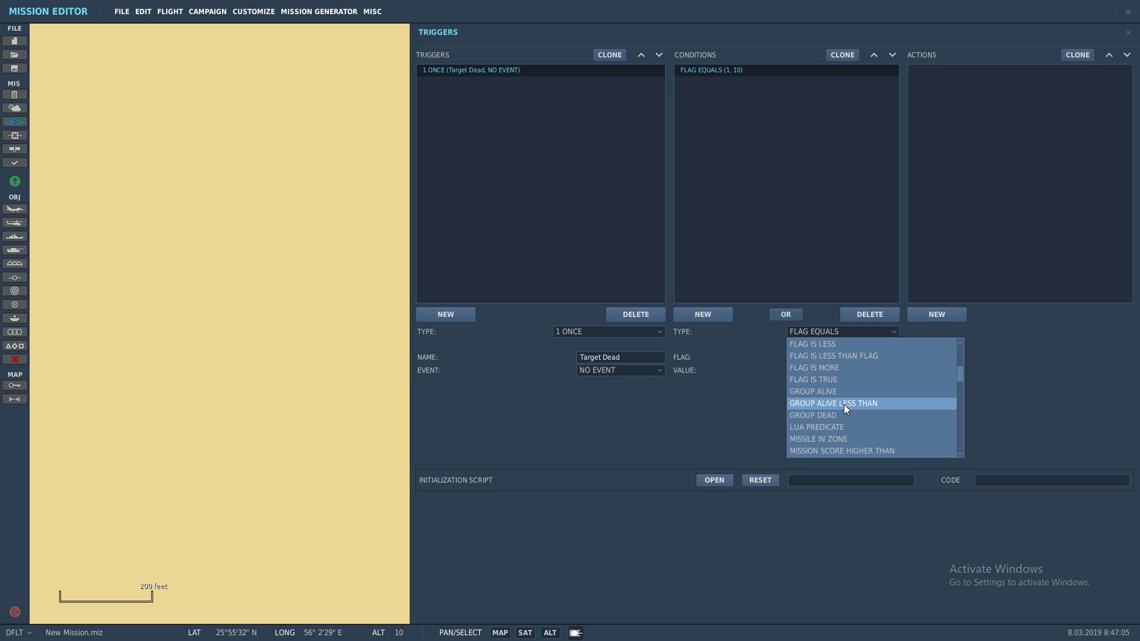
click(846, 407)
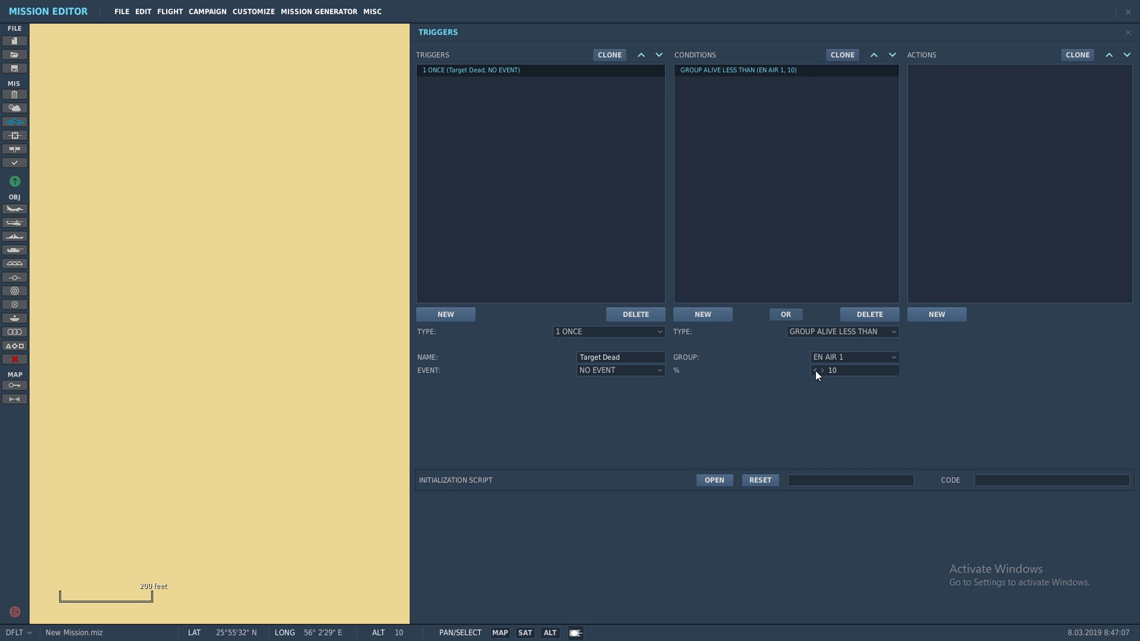
click(870, 357)
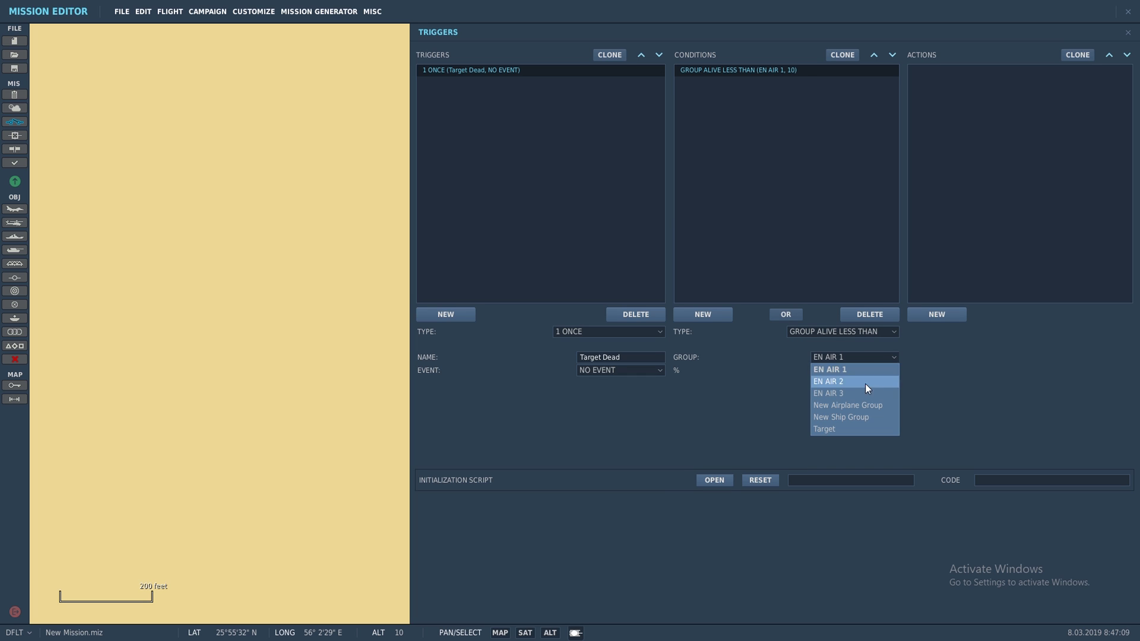
click(854, 425)
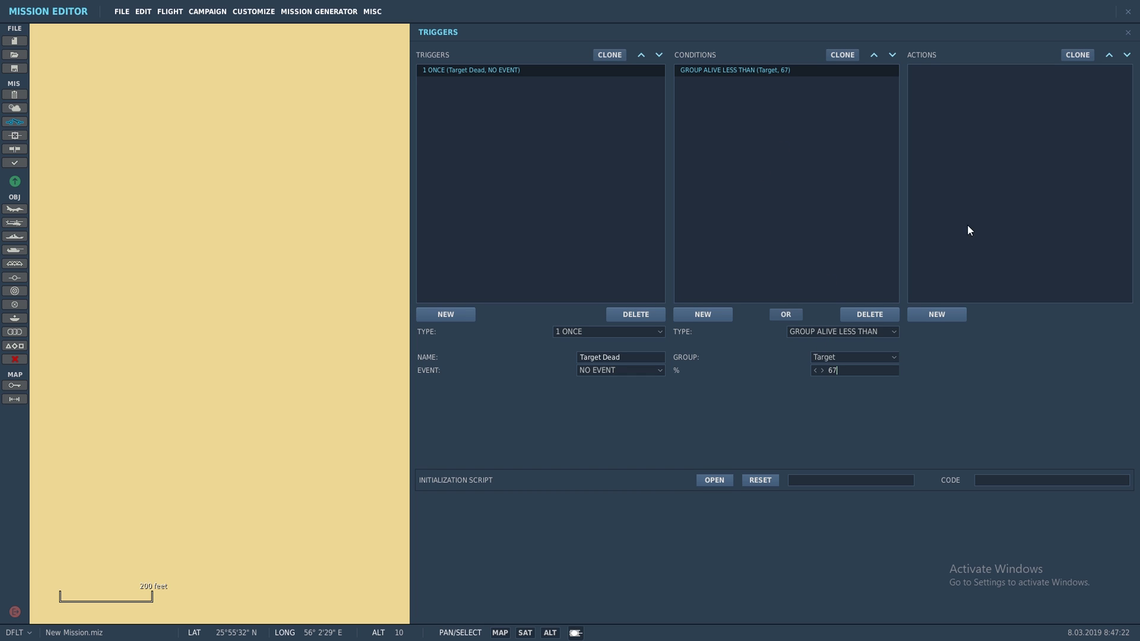
Step: Add a FLAG SET RANDOM VALUE action to the Target Dead trigger for flag 1, with a minimum limit of 1
click(936, 316)
click(1062, 333)
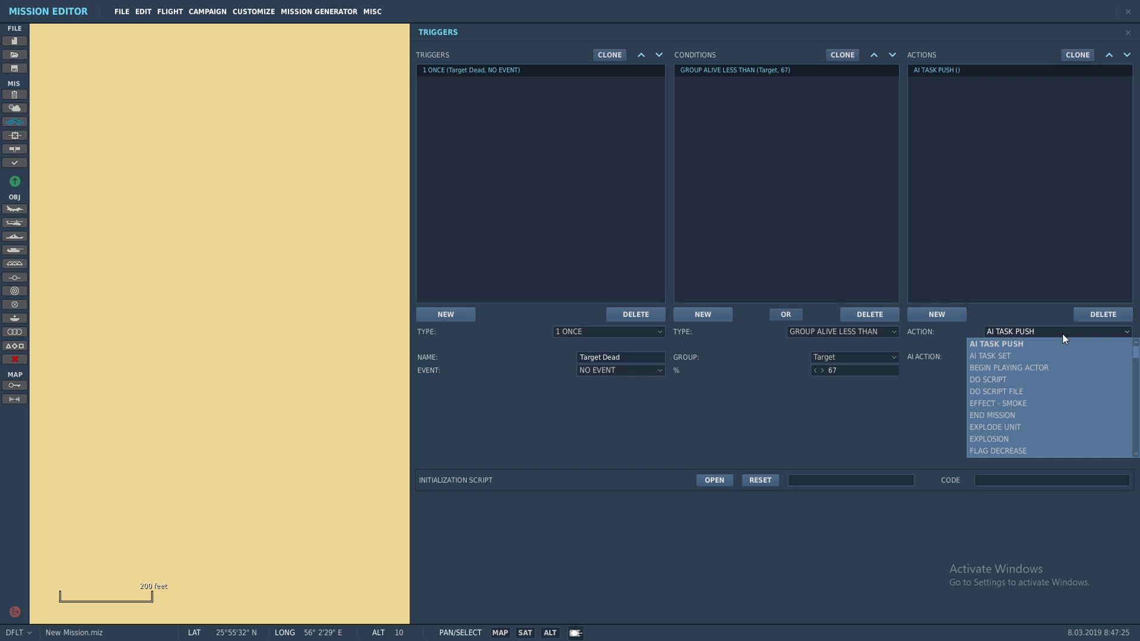
scroll(1056, 383, down, 3)
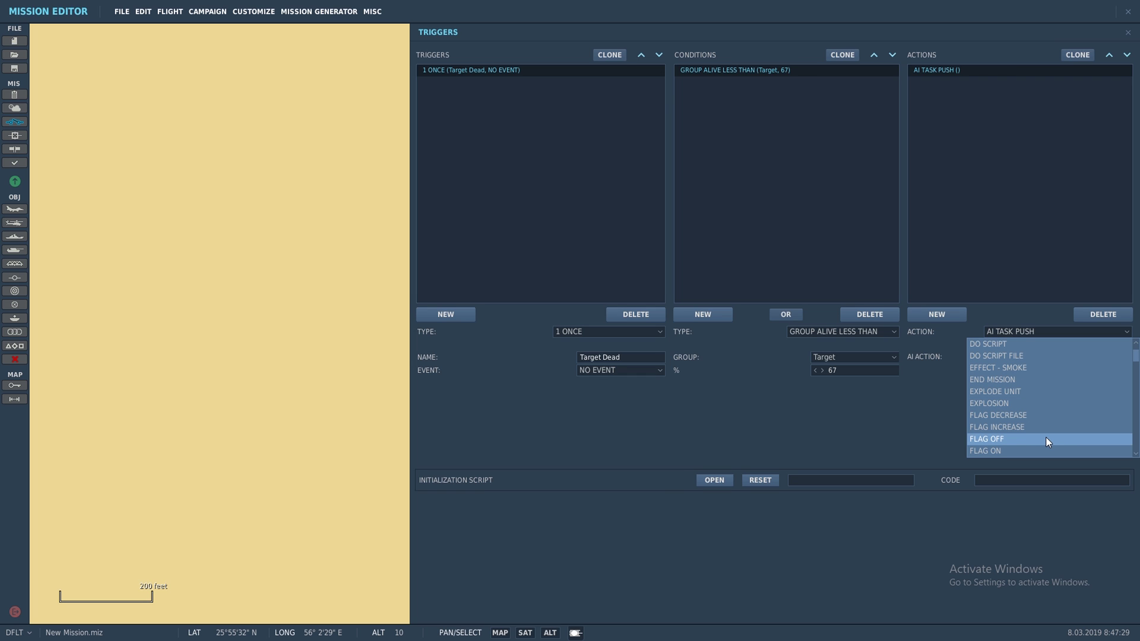
scroll(1045, 437, down, 3)
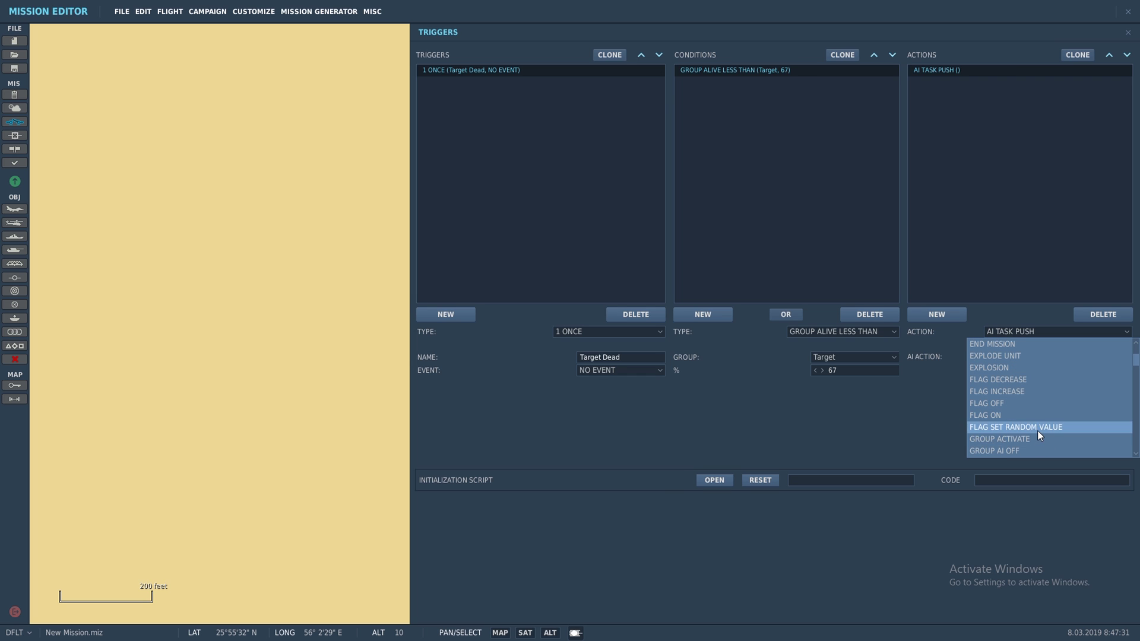
click(1038, 427)
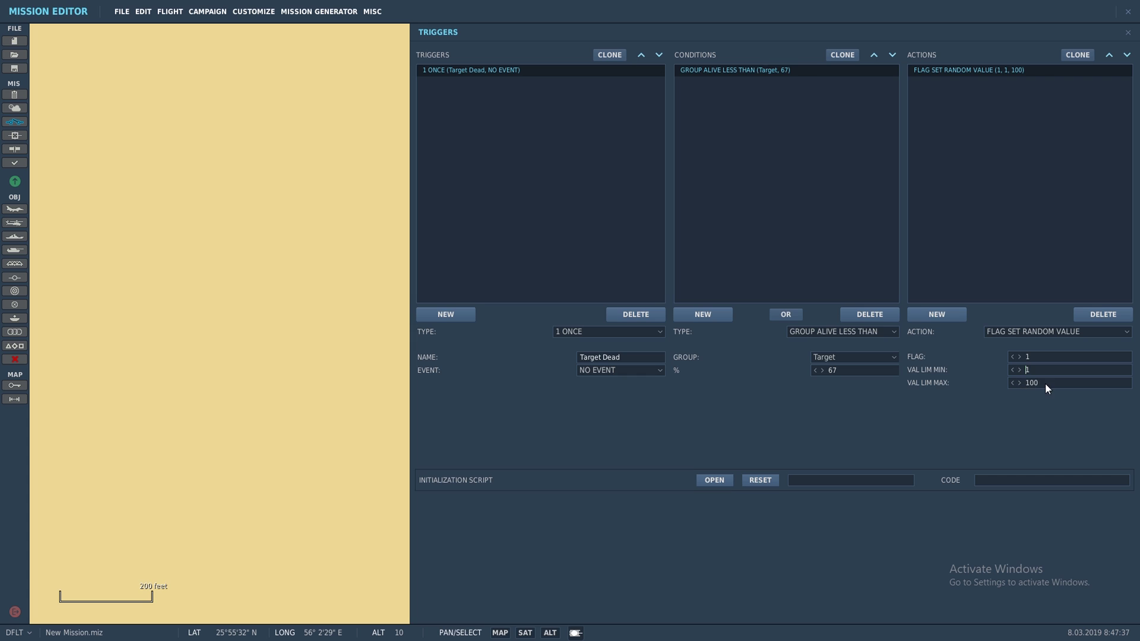
text(1)
Step: Create a second 1 ONCE trigger named Spawn 1
click(429, 315)
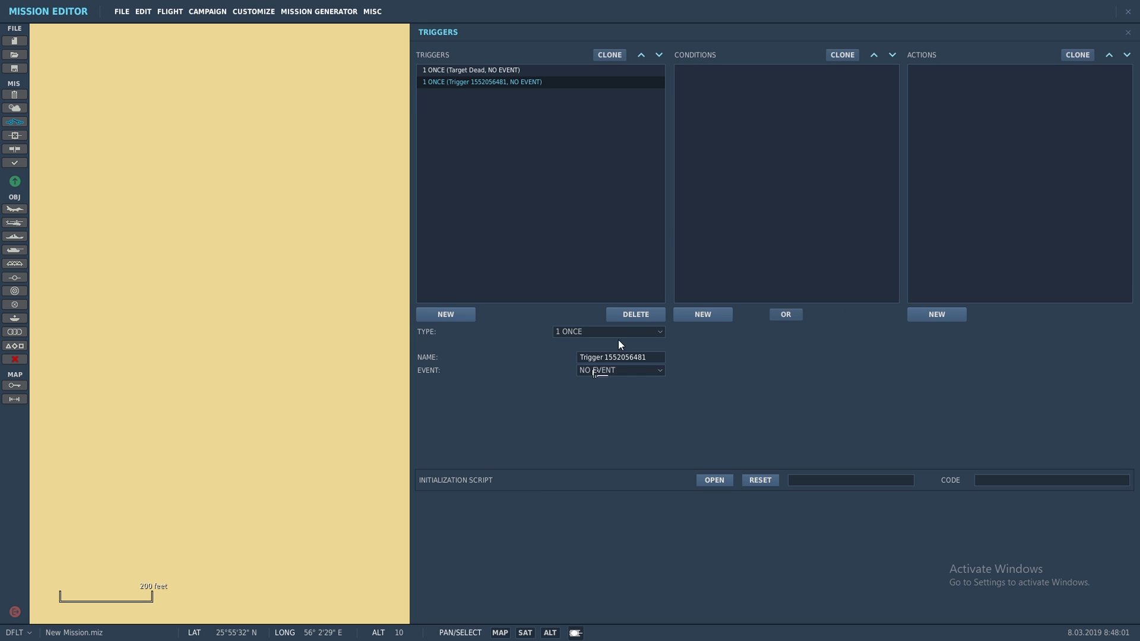
click(650, 357)
text(Spawn 1)
Step: Add a FLAG IS LESS condition to the Spawn 1 trigger for flag 1 with the value 4
click(712, 317)
click(878, 332)
scroll(852, 397, down, 3)
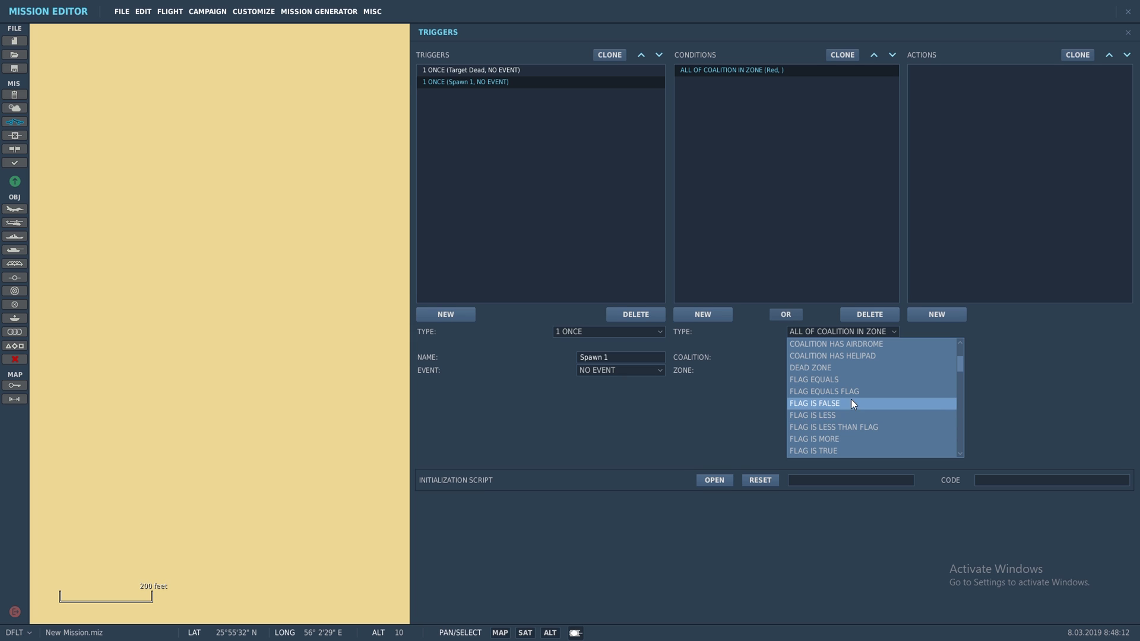
scroll(848, 422, down, 1)
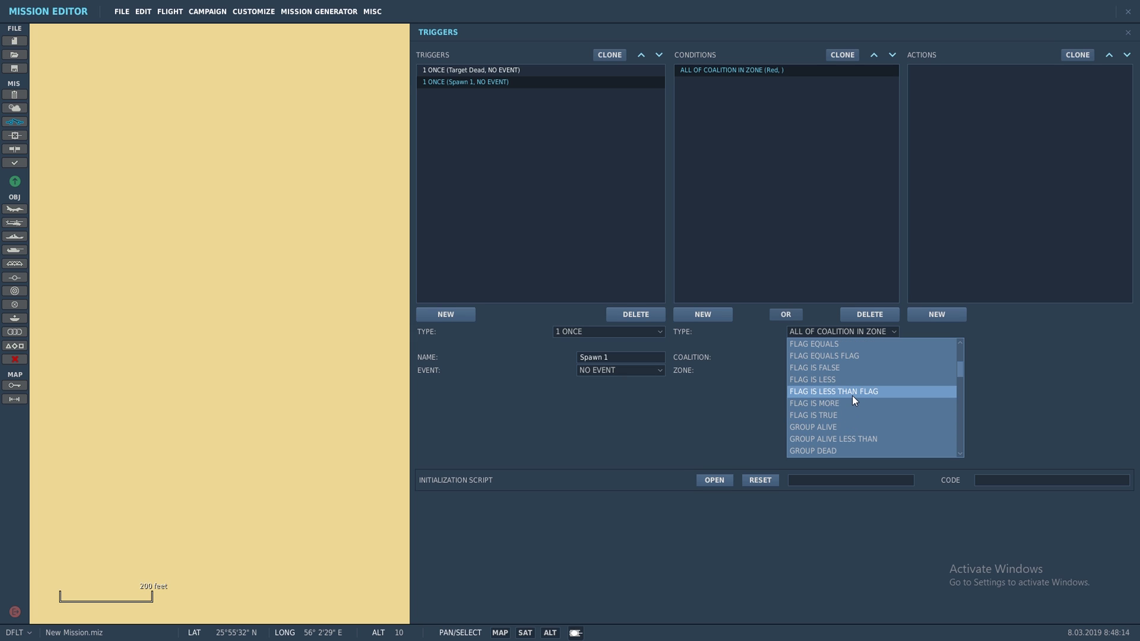
scroll(852, 395, up, 1)
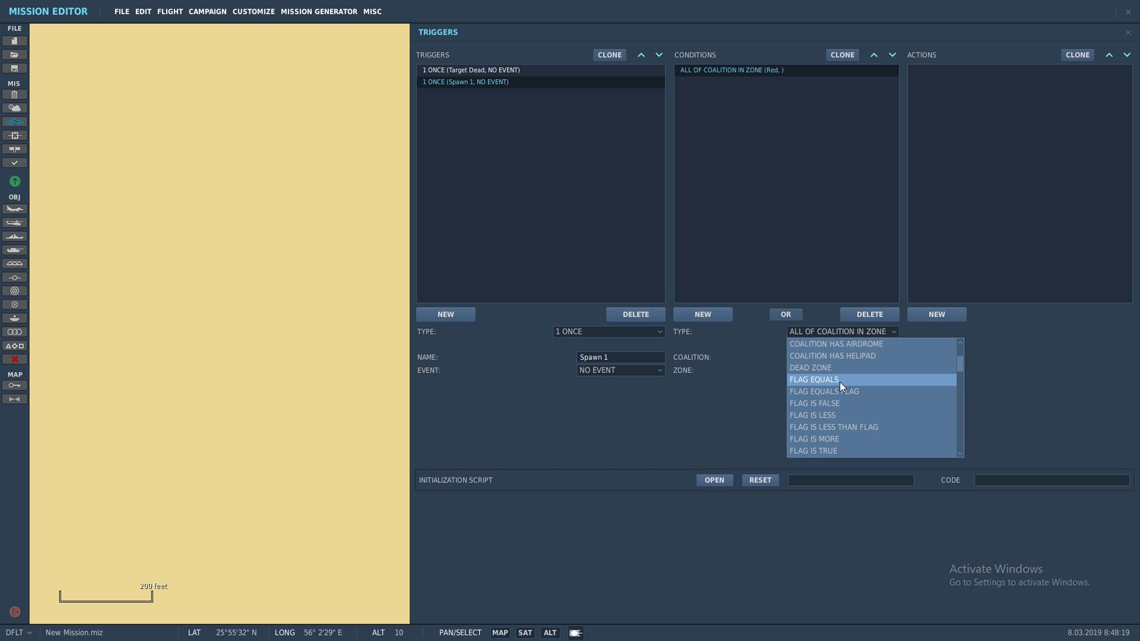
click(836, 416)
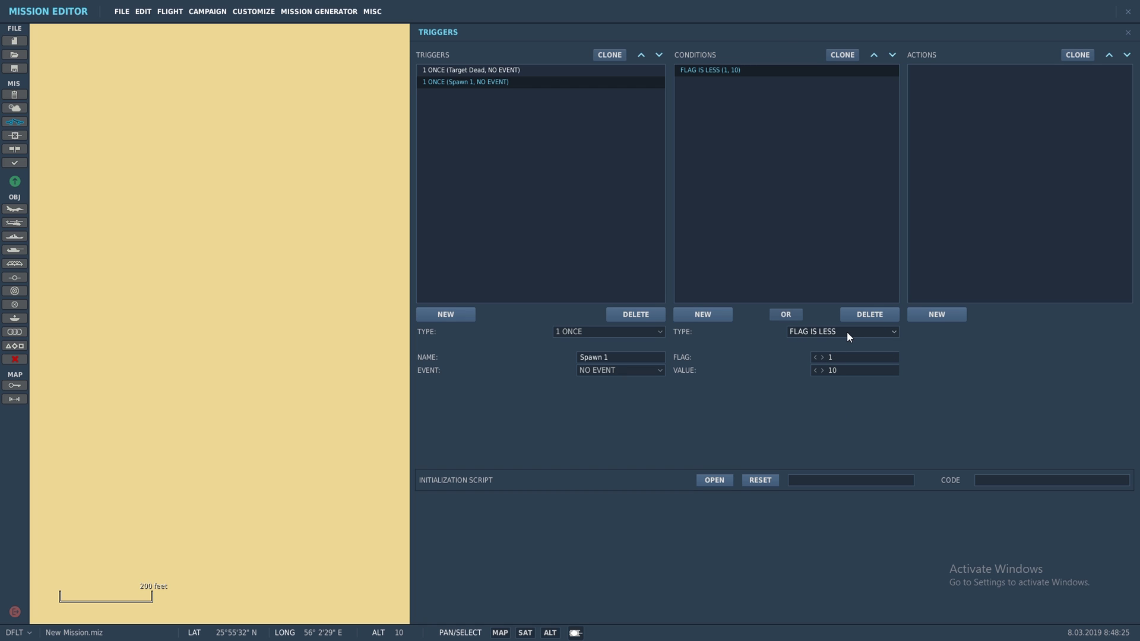
double_click(814, 369)
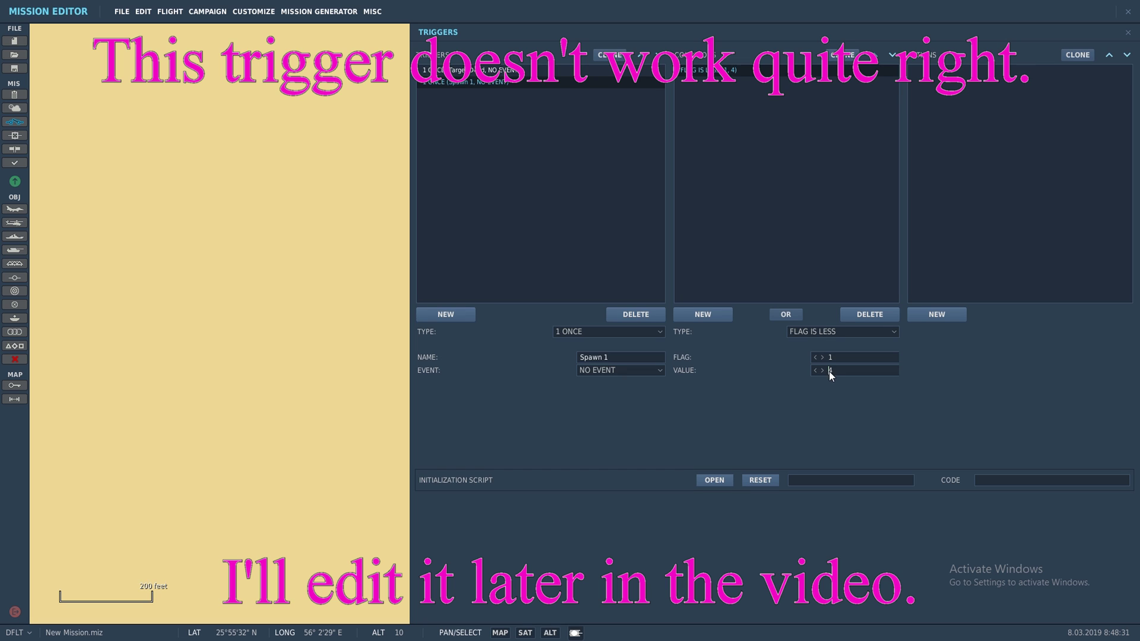
Step: Add a GROUP ACTIVATE action for EN AIR 1 to the Spawn 1 trigger
click(945, 320)
click(1057, 331)
scroll(1057, 372, down, 2)
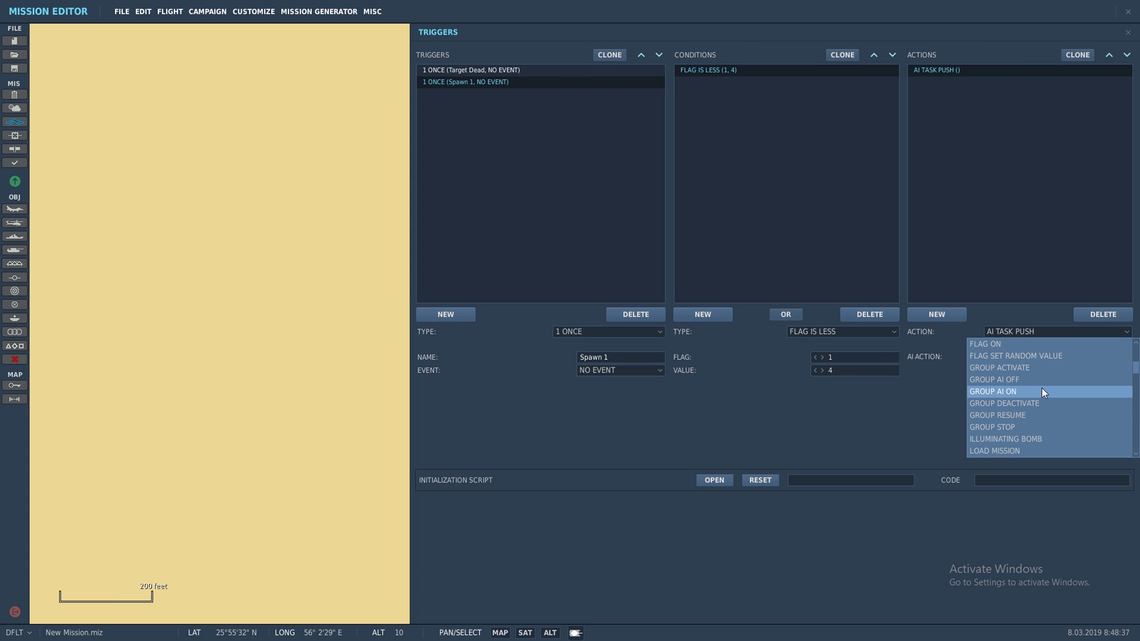
click(1038, 368)
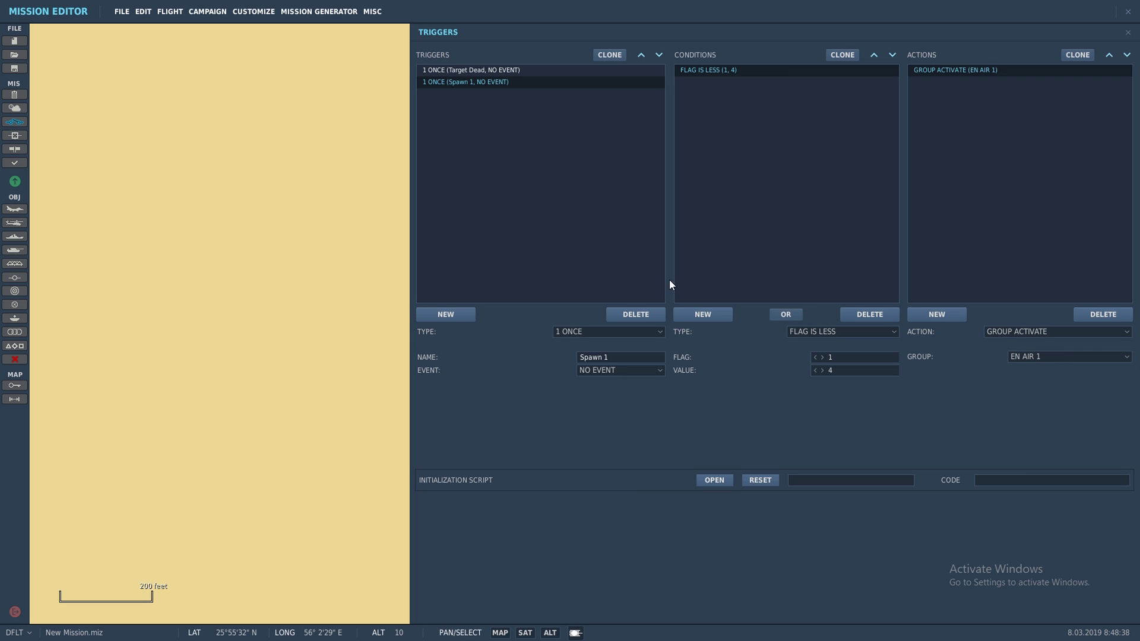
Step: Create a third 1 ONCE trigger named Spawn 2
click(450, 312)
drag(649, 357, 532, 357)
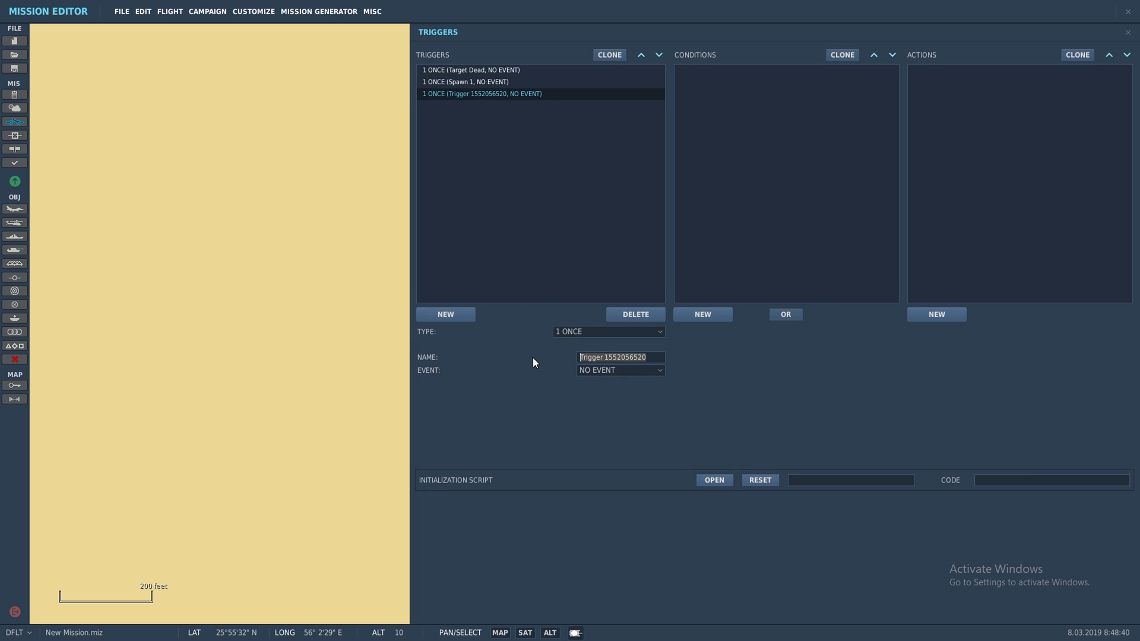
text(SPAW)
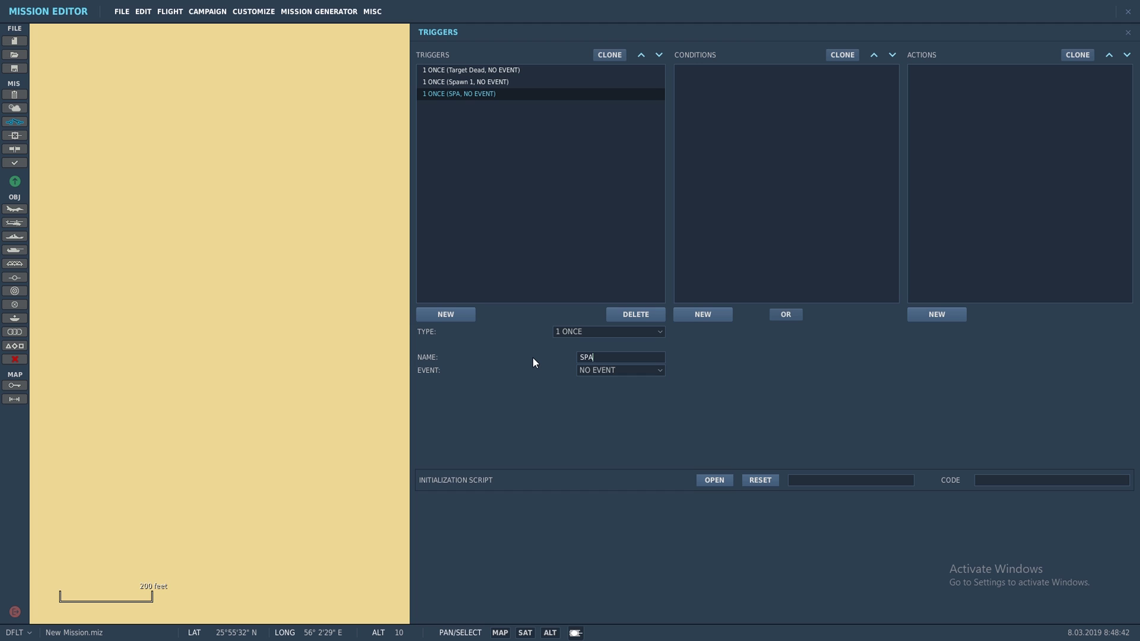
key(BackSpace)
key(BackSpace)
key(BackSpace)
text(pawn 2)
Step: Add a FLAG IS LESS condition to the Spawn 2 trigger for flag 1 with the value 7
click(720, 316)
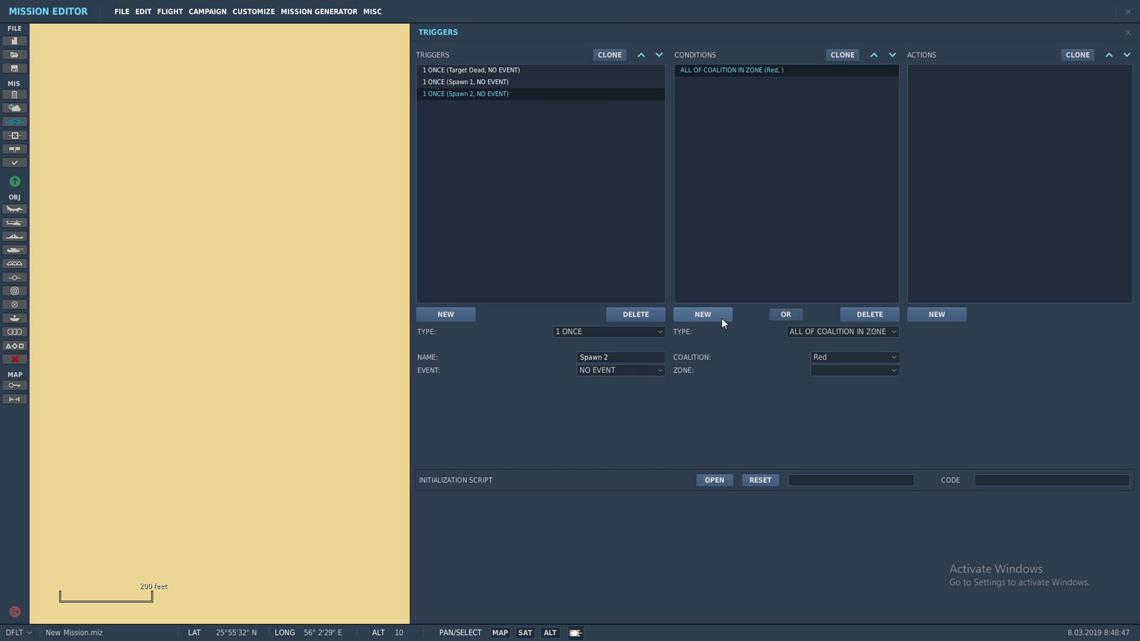
click(877, 332)
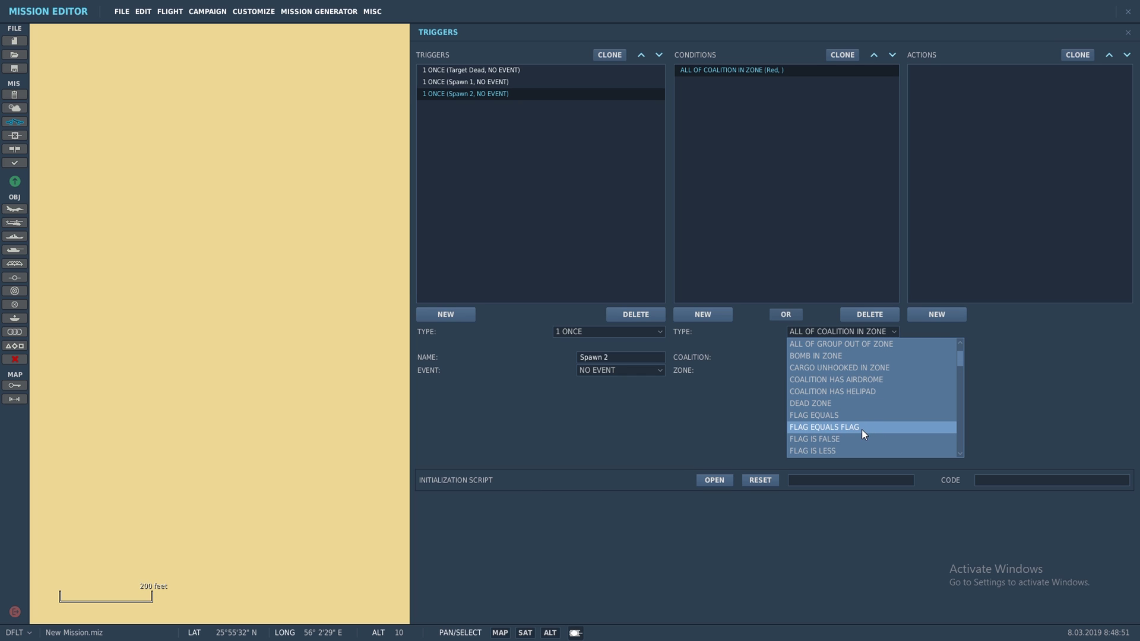
scroll(853, 417, down, 1)
click(853, 415)
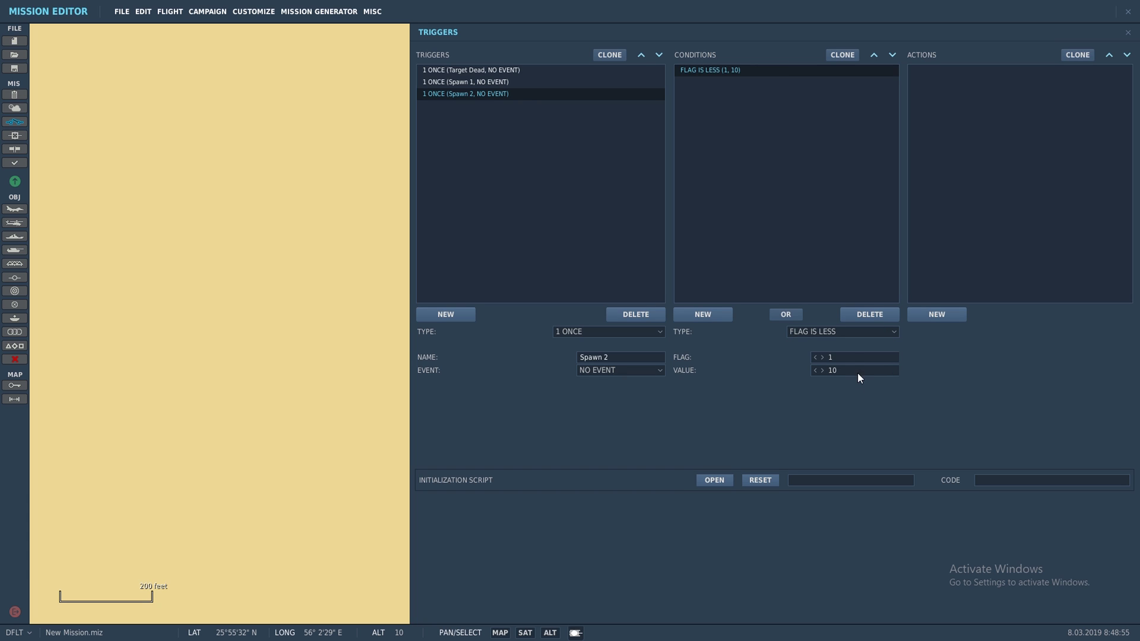
click(815, 370)
click(815, 370)
Step: Add a second condition to Spawn 2, FLAG IS MORE, for flag 1 with the value 3, without an OR separator
click(707, 313)
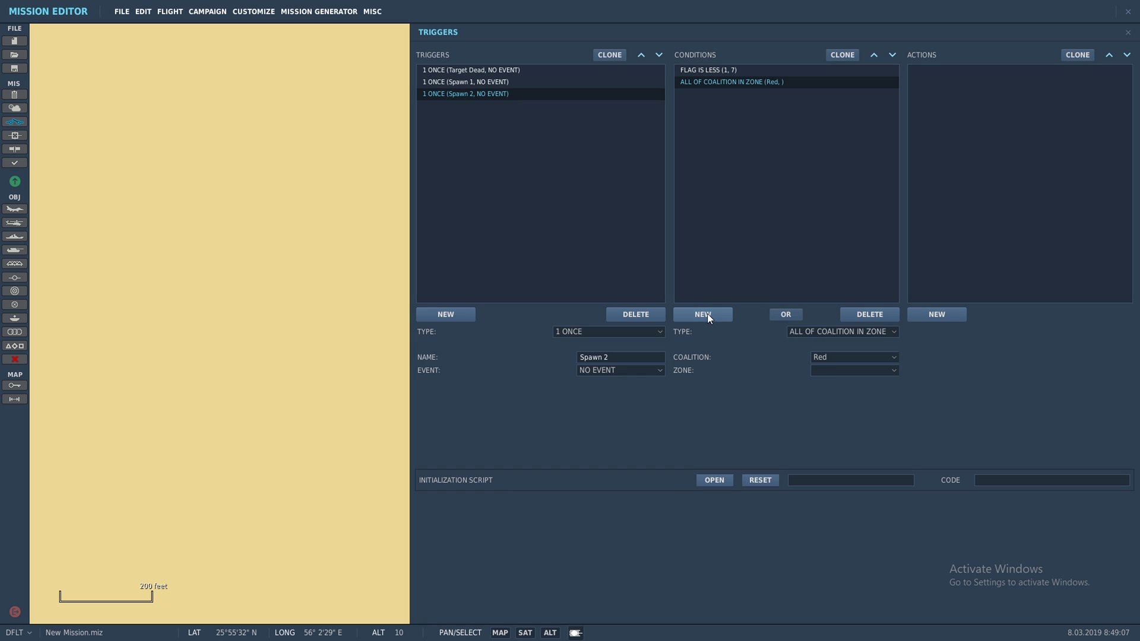
click(785, 315)
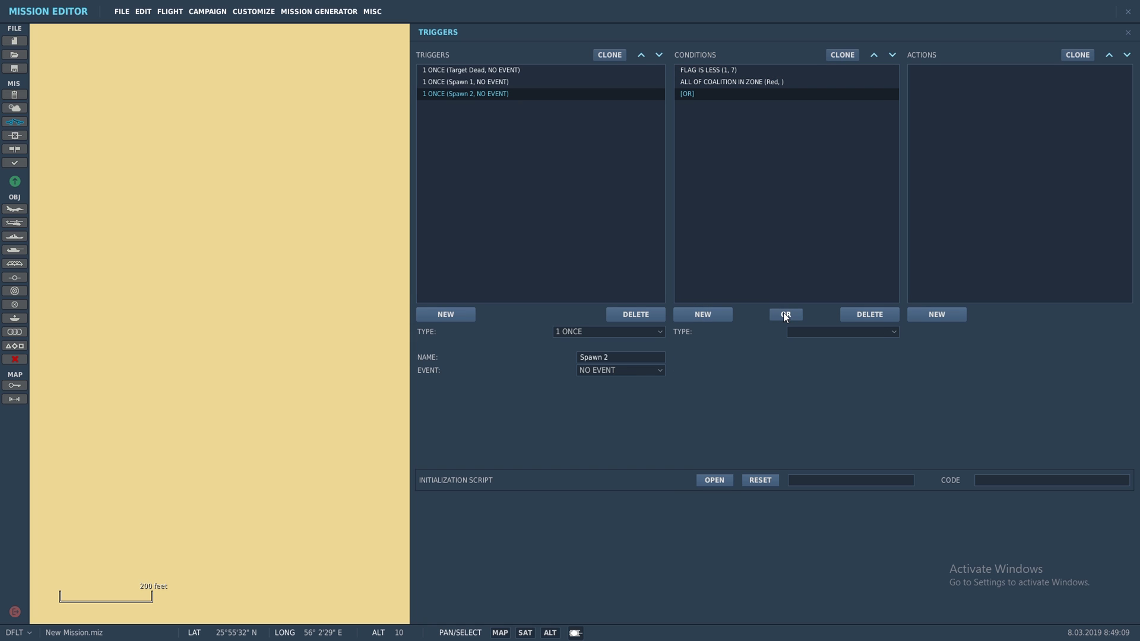
click(867, 310)
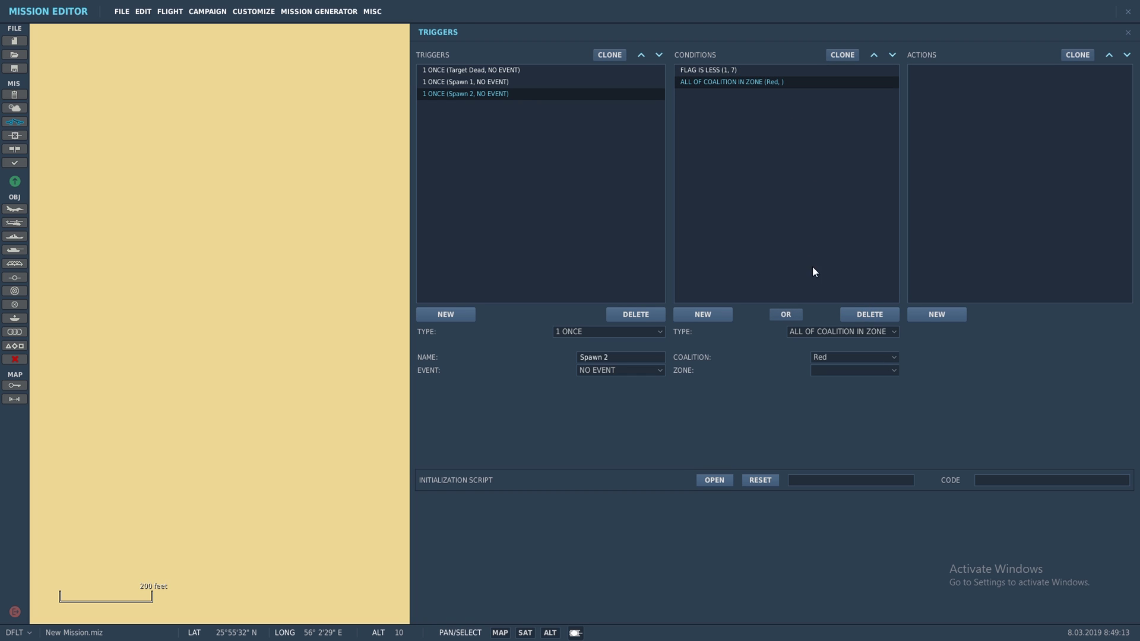
click(878, 331)
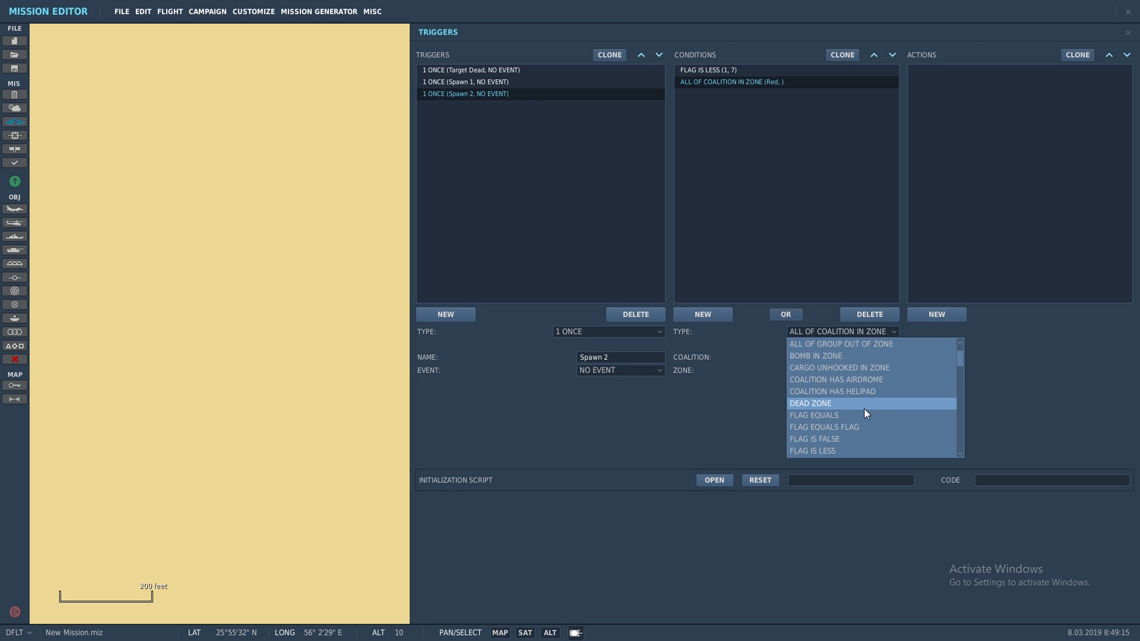
scroll(863, 408, down, 2)
click(859, 440)
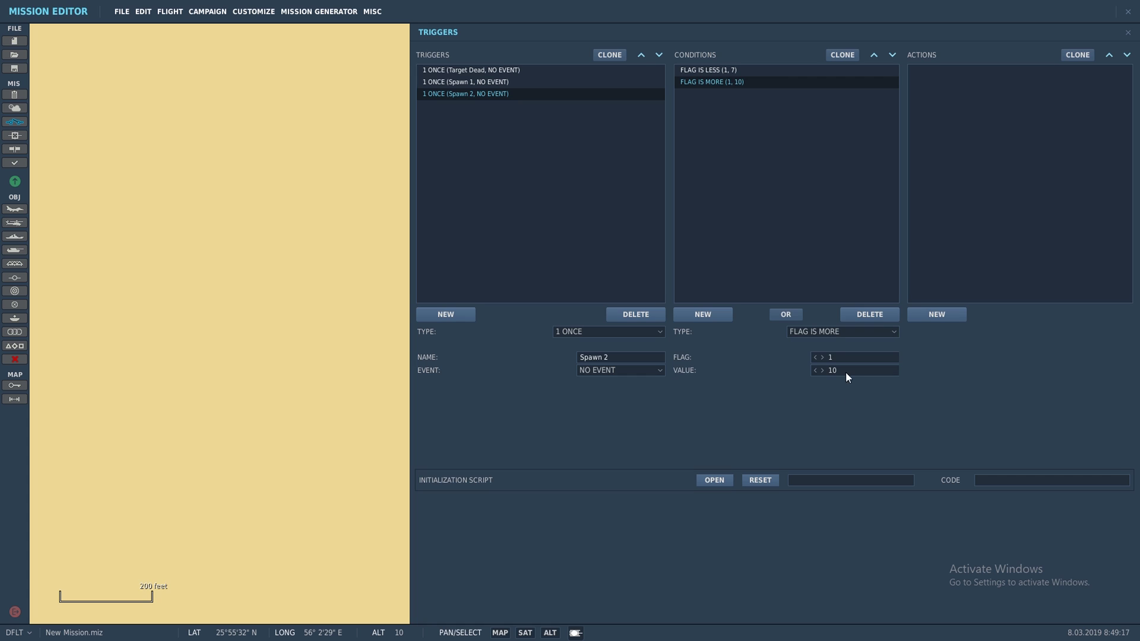
click(815, 370)
click(750, 69)
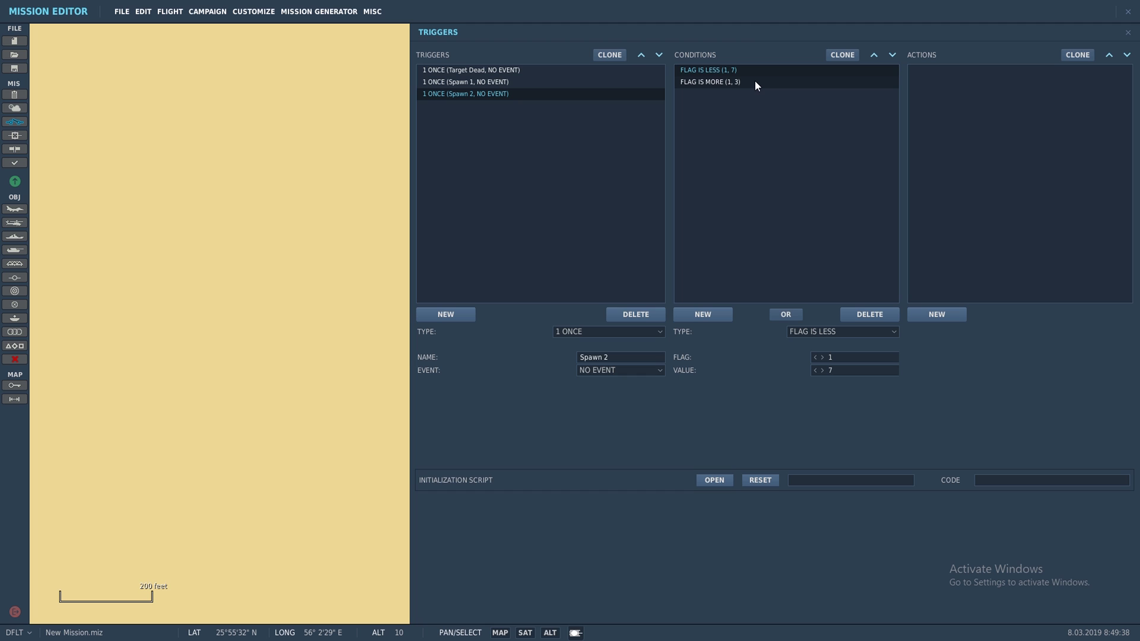
Step: Add a GROUP ACTIVATE action for EN AIR 2 to the Spawn 2 trigger
click(949, 312)
click(1046, 330)
scroll(1063, 408, down, 2)
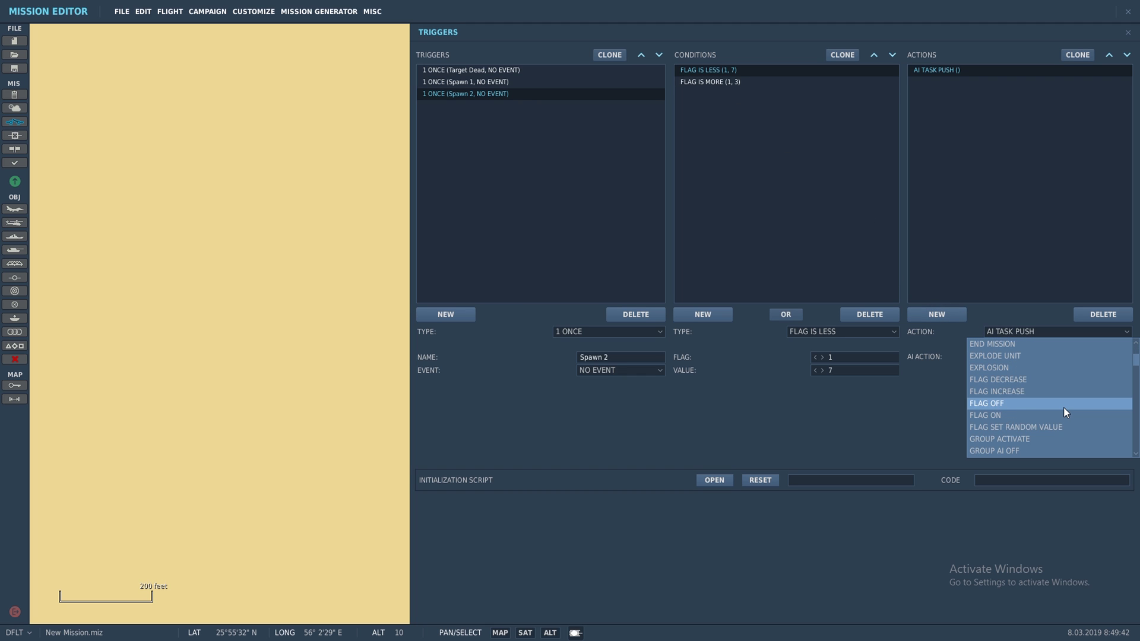
click(1048, 439)
click(1053, 355)
click(1049, 377)
Step: Create a 1 ONCE trigger named Spawn 3 with a FLAG IS MORE condition for flag 1 and value 6
click(468, 313)
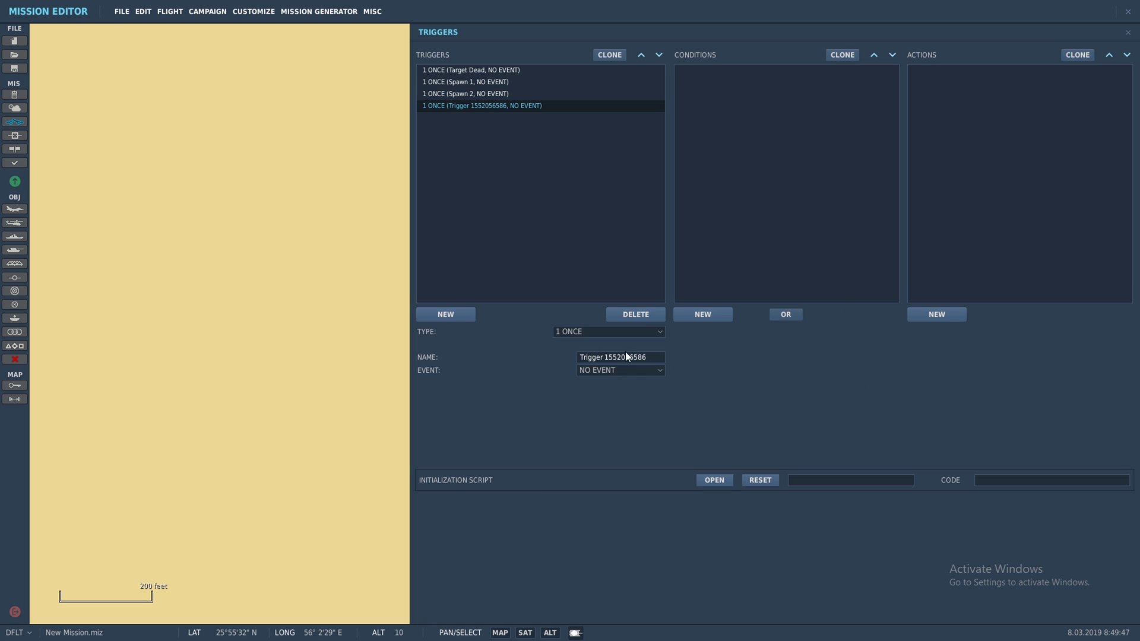
text(Spawn 3)
click(708, 318)
click(849, 356)
click(861, 357)
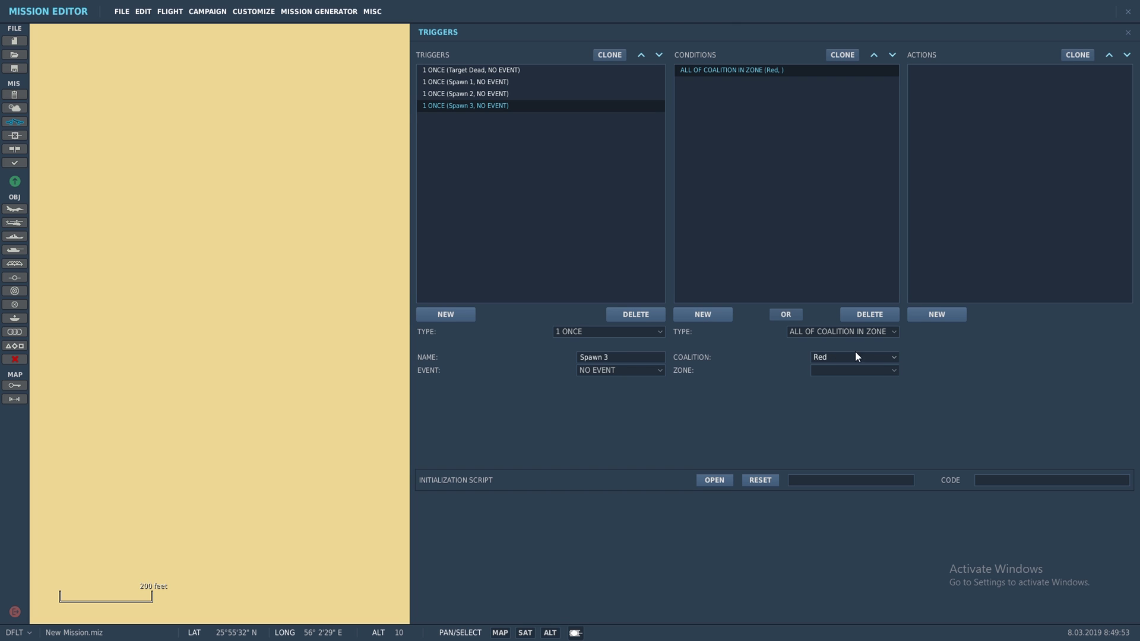
click(854, 331)
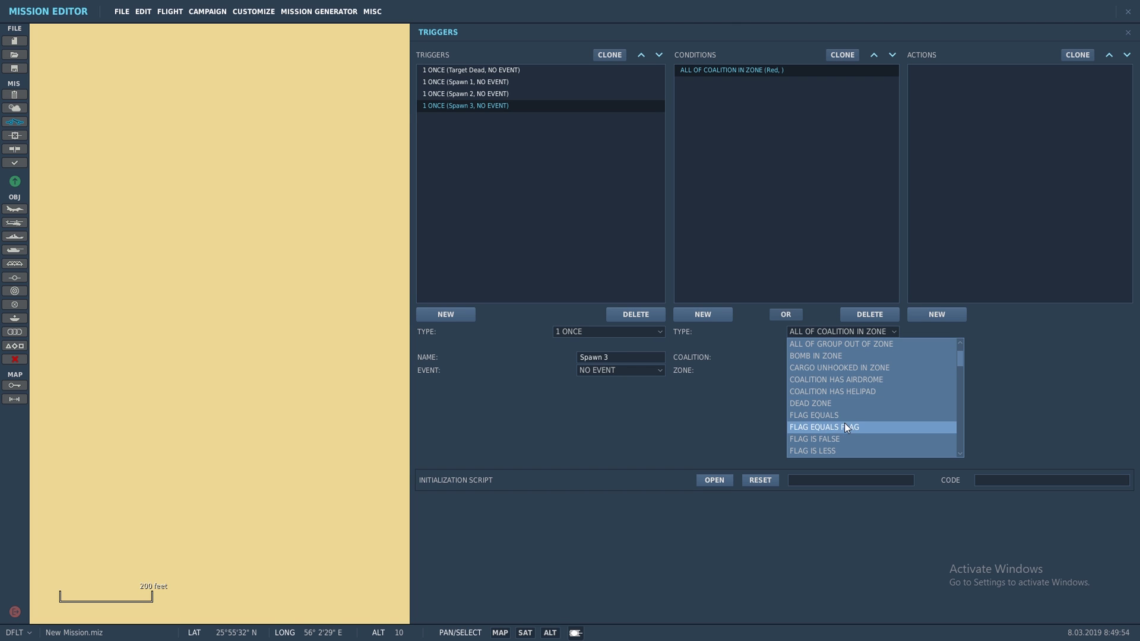
scroll(839, 442, down, 2)
click(839, 440)
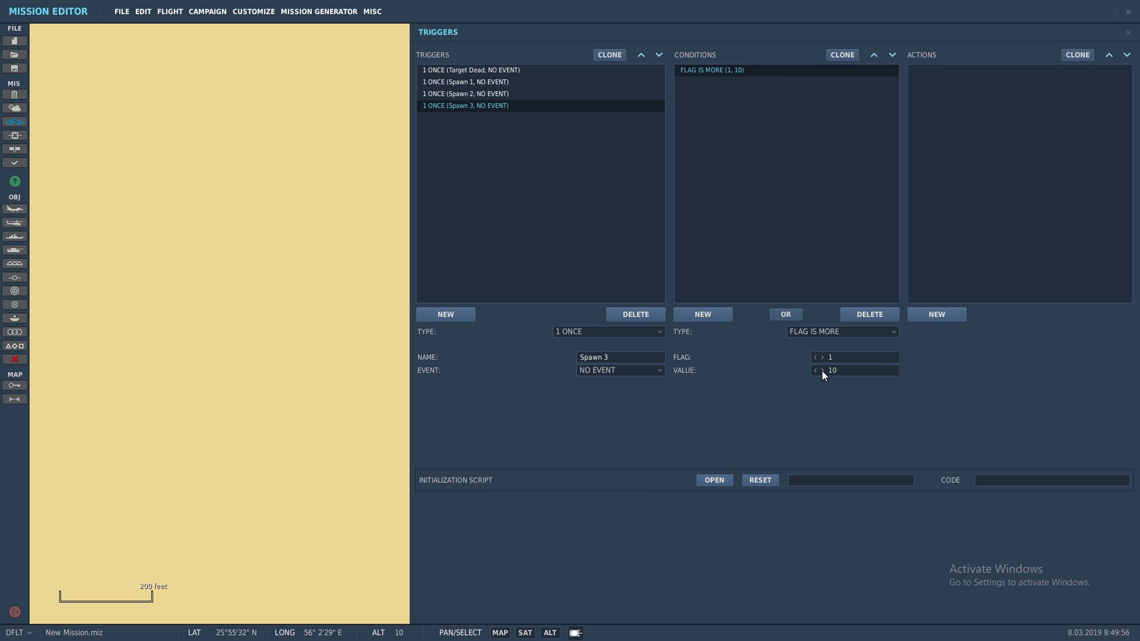
click(815, 370)
click(815, 369)
Step: Add a GROUP ACTIVATE action for EN AIR 3 to the Spawn 3 trigger and close the trigger editor
click(927, 315)
click(1014, 332)
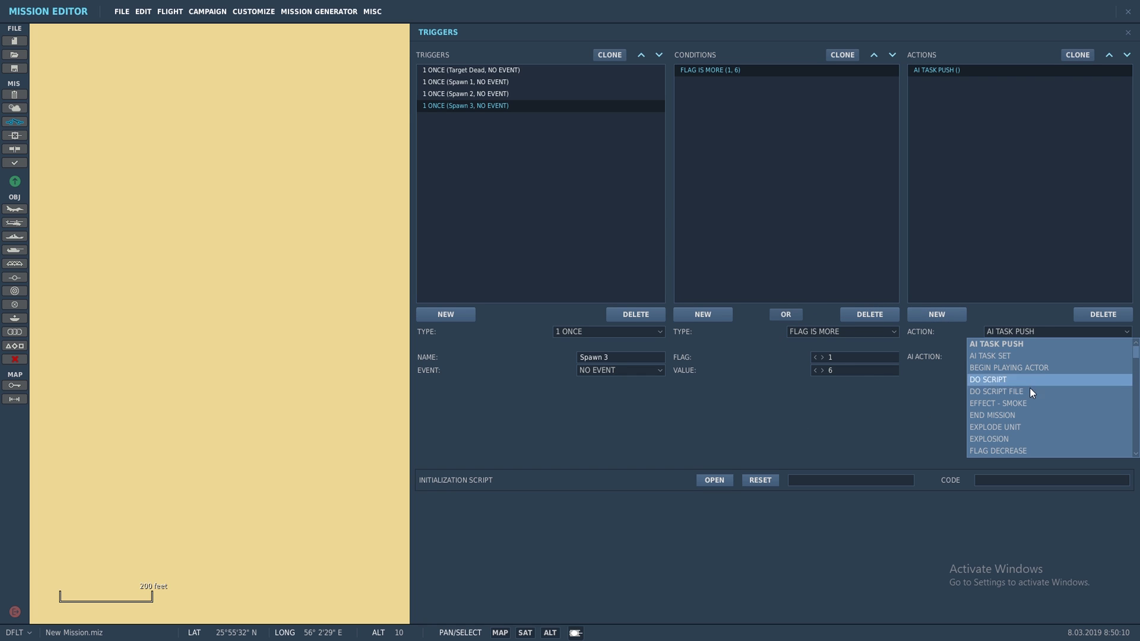
scroll(1029, 393, down, 2)
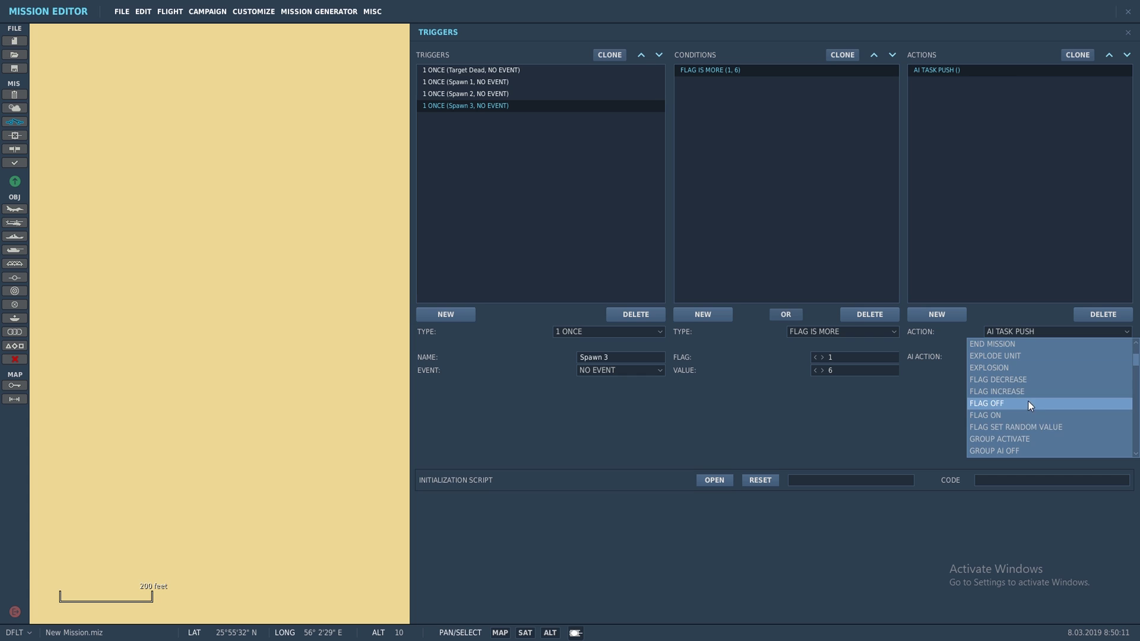
click(1022, 440)
click(1044, 357)
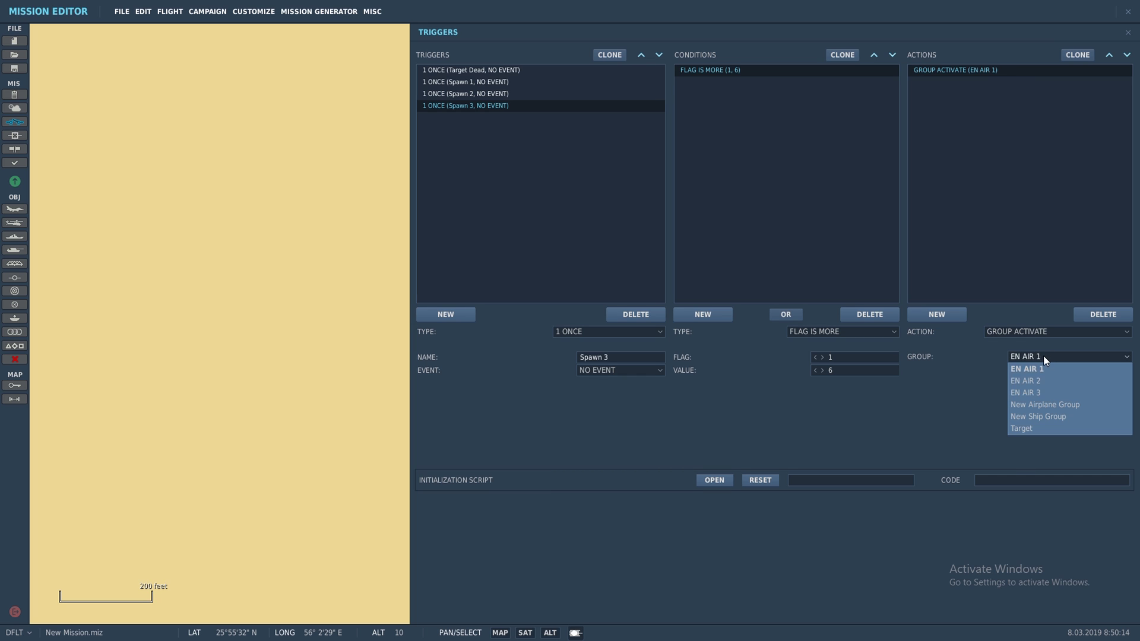
click(1043, 392)
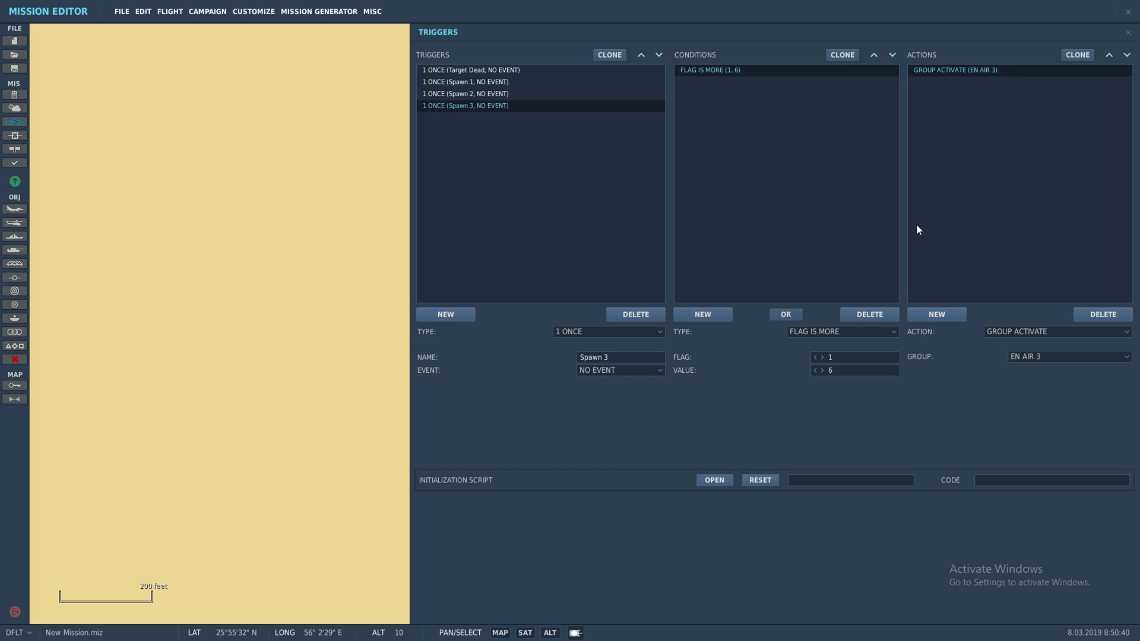
click(1128, 32)
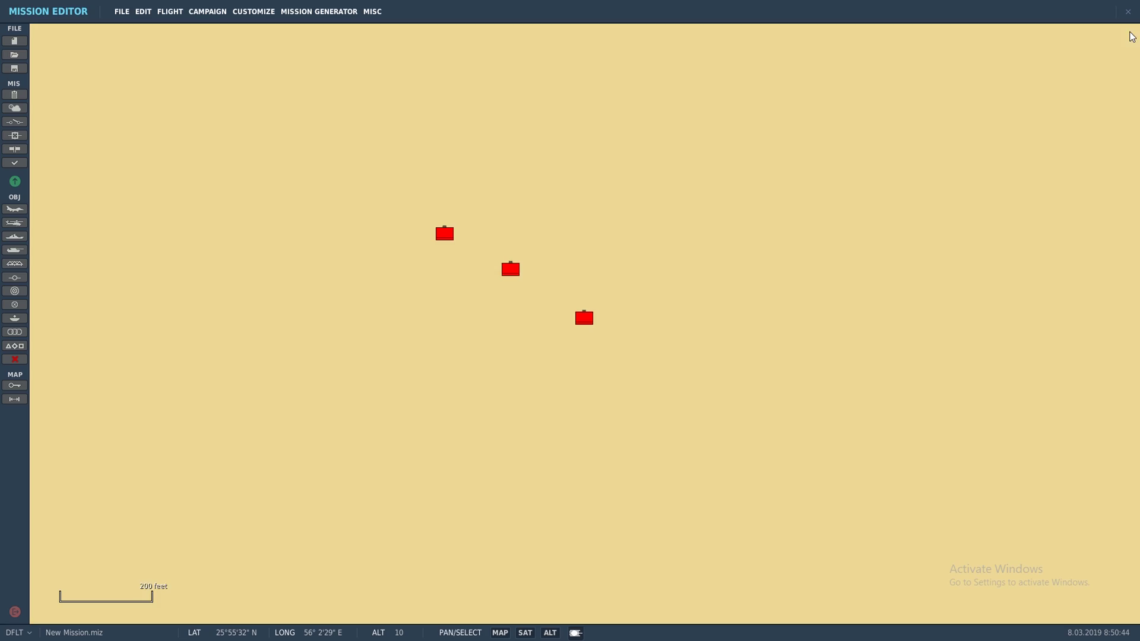
Step: Save the mission under the new file name F18 Random Response
scroll(781, 238, down, 5)
scroll(577, 231, down, 5)
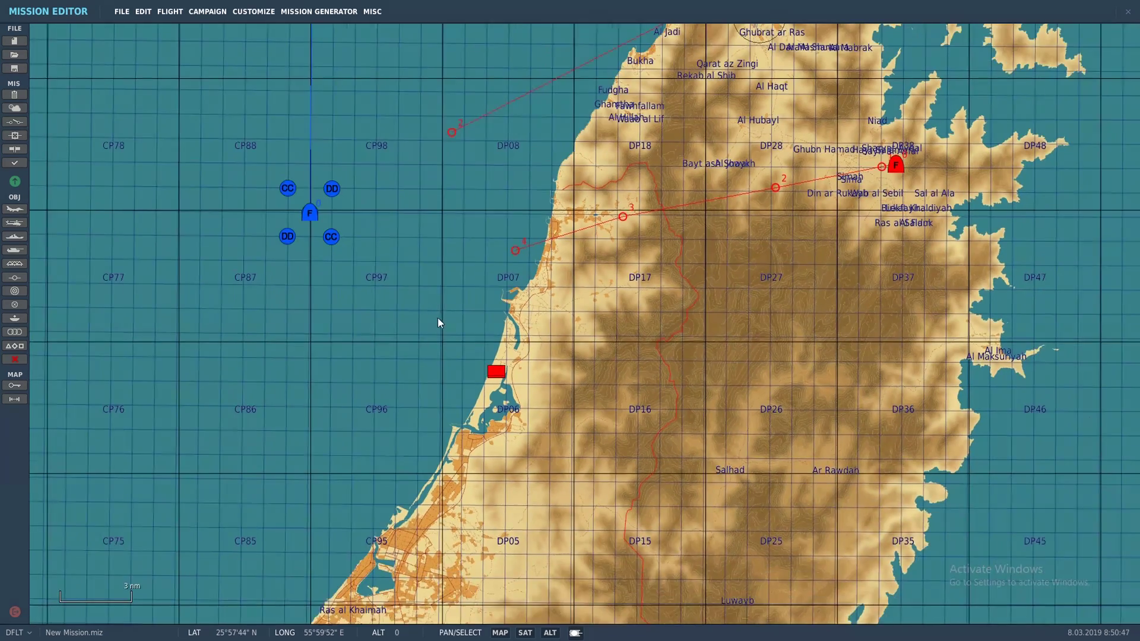
drag(438, 319, 472, 437)
scroll(340, 334, up, 2)
scroll(356, 365, up, 4)
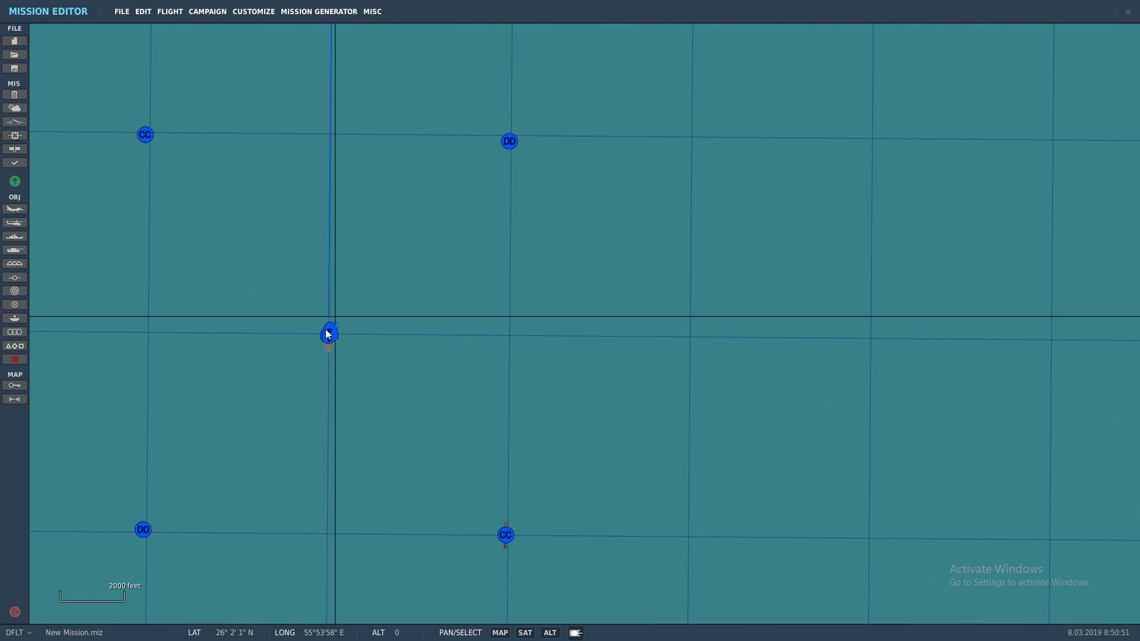
click(123, 12)
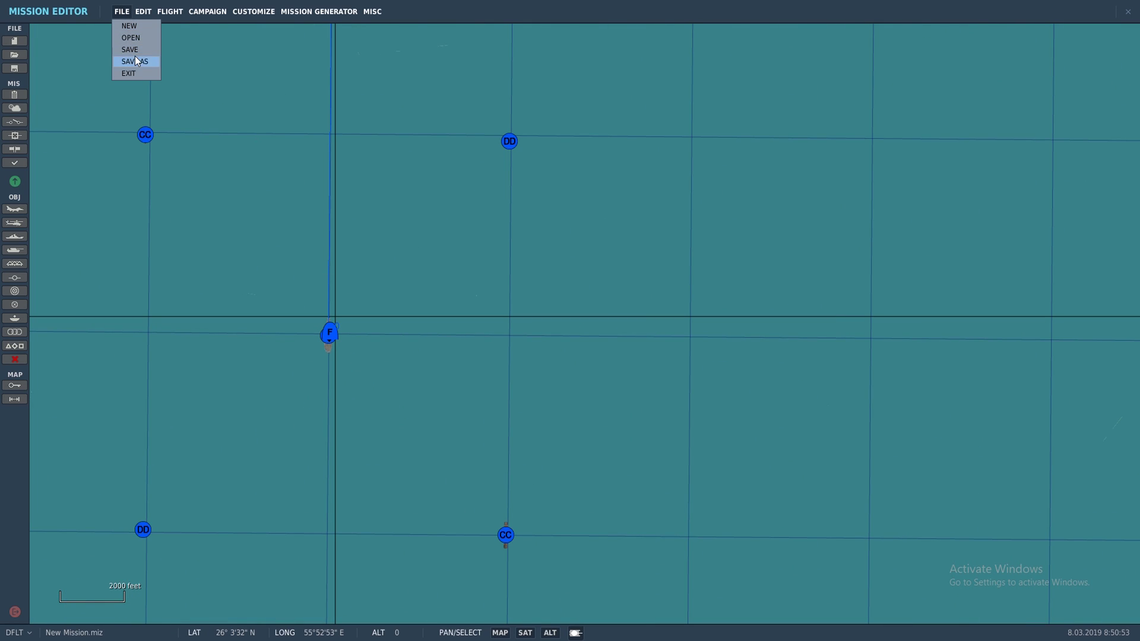
click(135, 61)
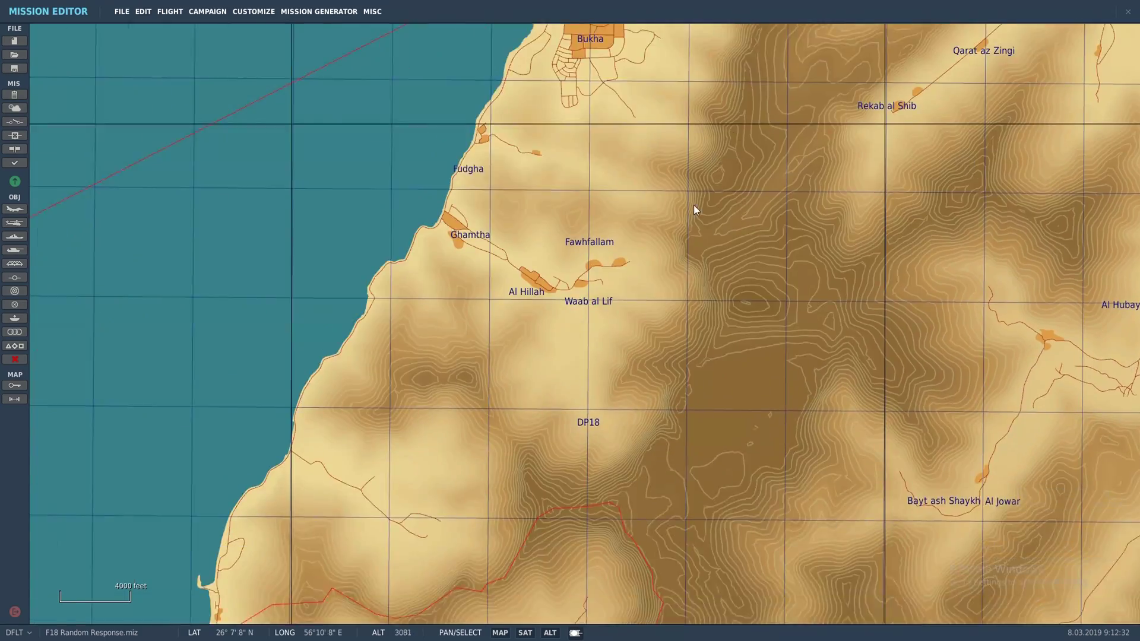
Step: Delete the Su-24M group EN AIR 1 near Wab Mubarak, northwest of Khasab
scroll(692, 211, down, 3)
drag(692, 211, 658, 315)
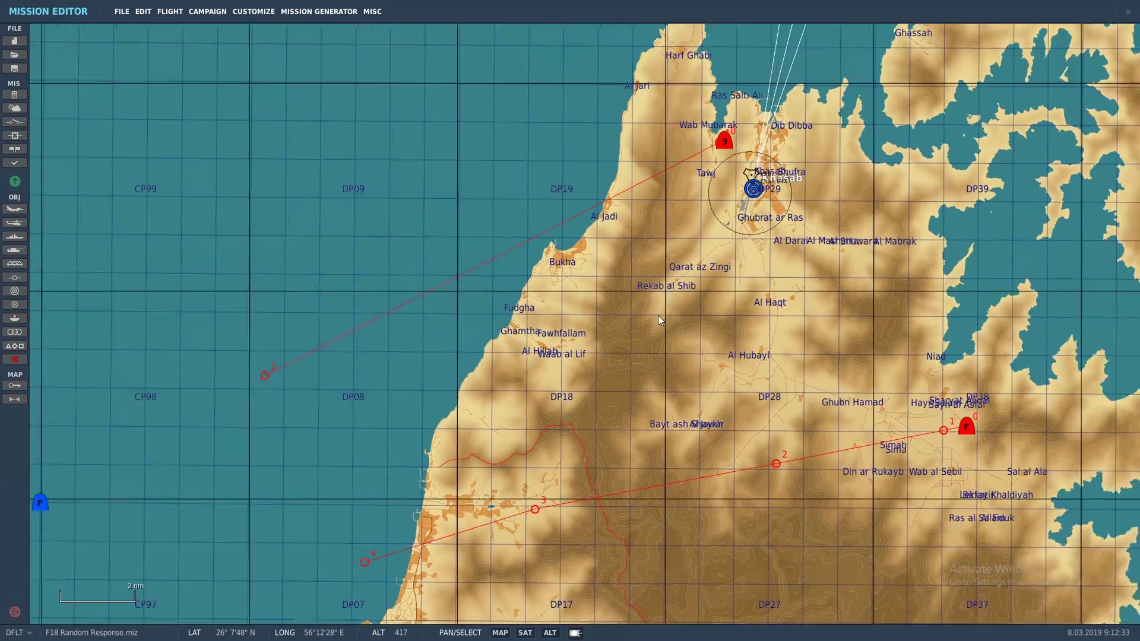
scroll(640, 258, up, 5)
scroll(629, 344, up, 8)
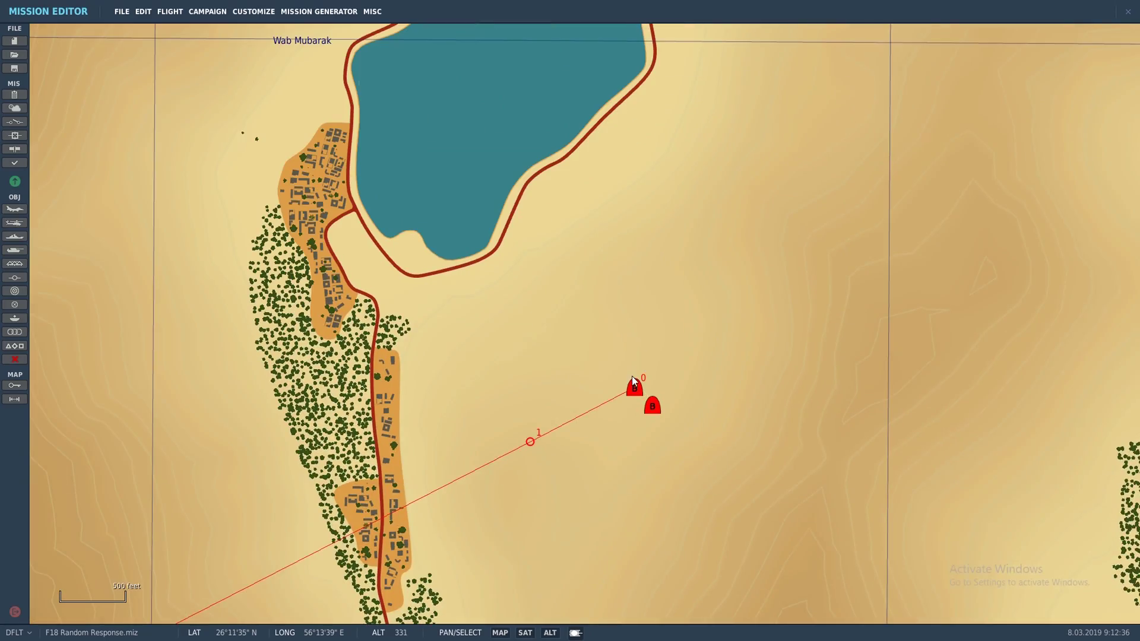
click(635, 388)
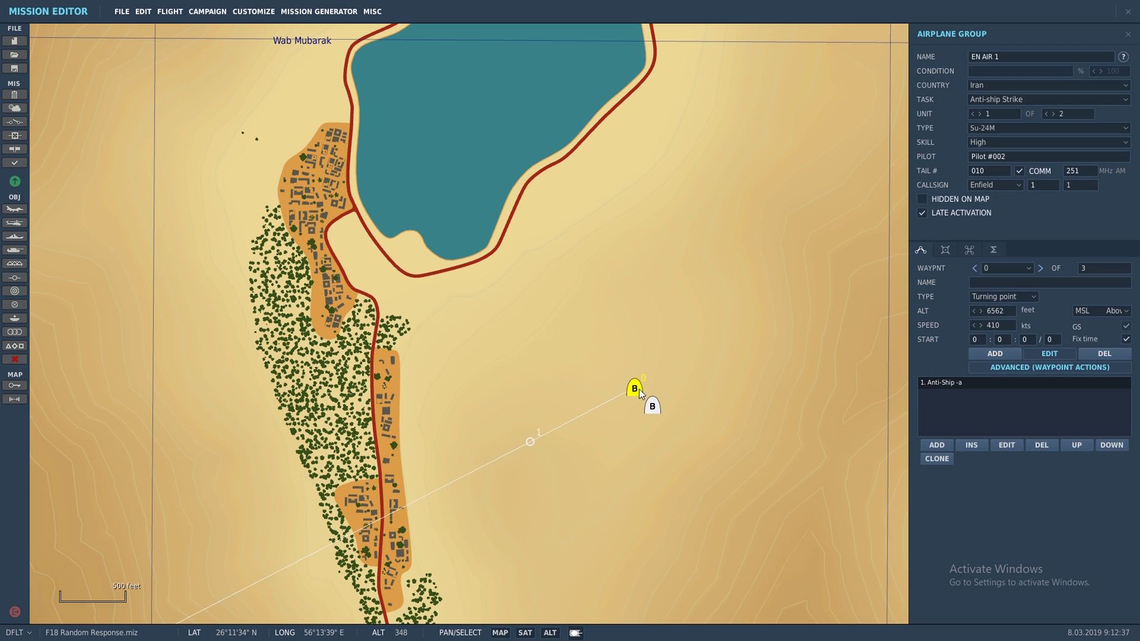
key(Delete)
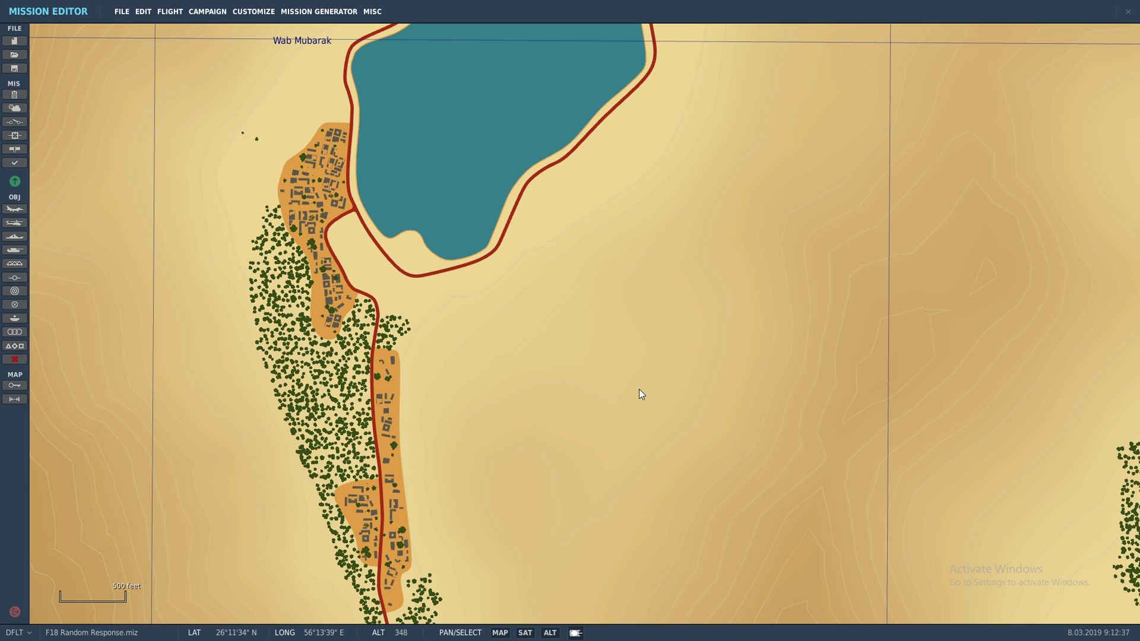
Step: Place a new Iranian airplane group east of the bay near Wab Mubarak and name it EN AIR 1
click(19, 213)
click(688, 196)
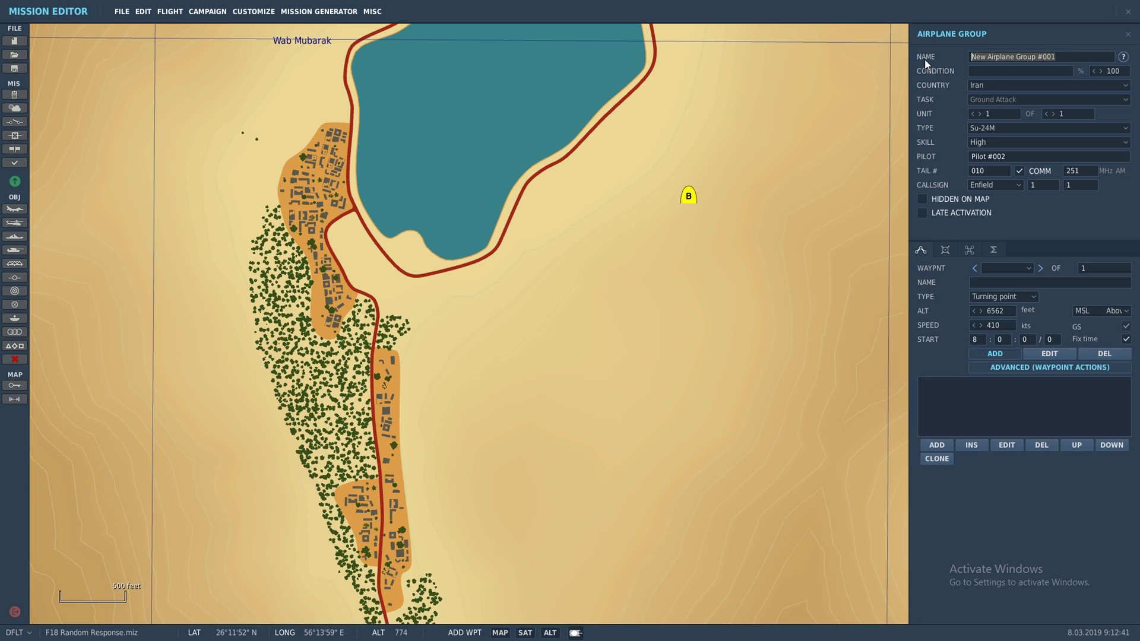
text(EN AIR 1)
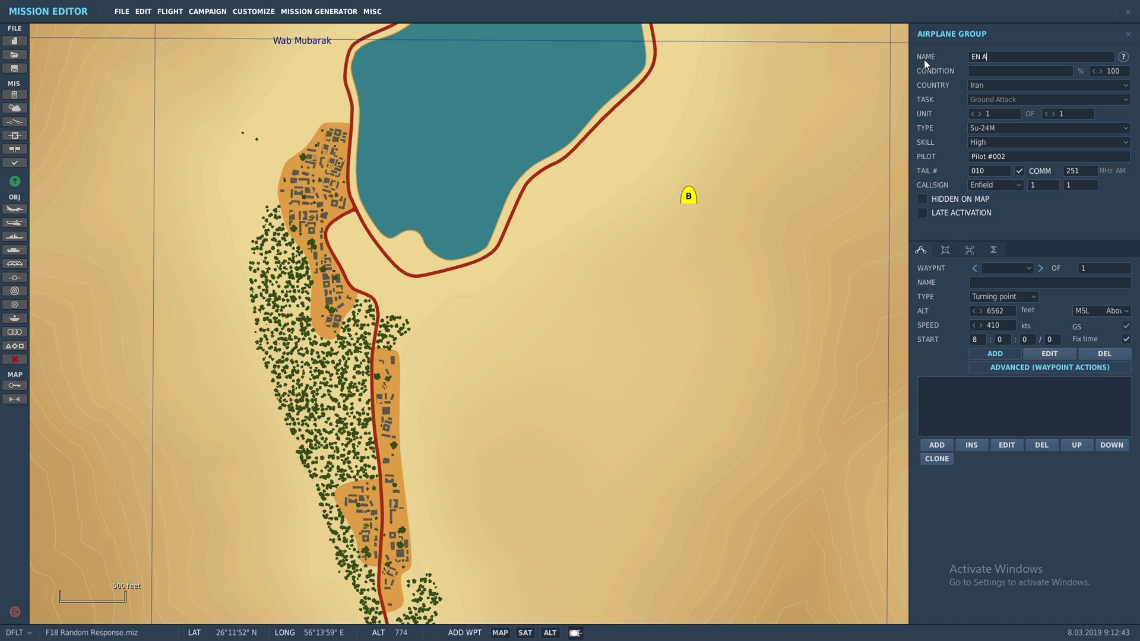
Step: Set the new EN AIR 1 group's task to CAP and its aircraft type to MiG-21Bis
click(1069, 99)
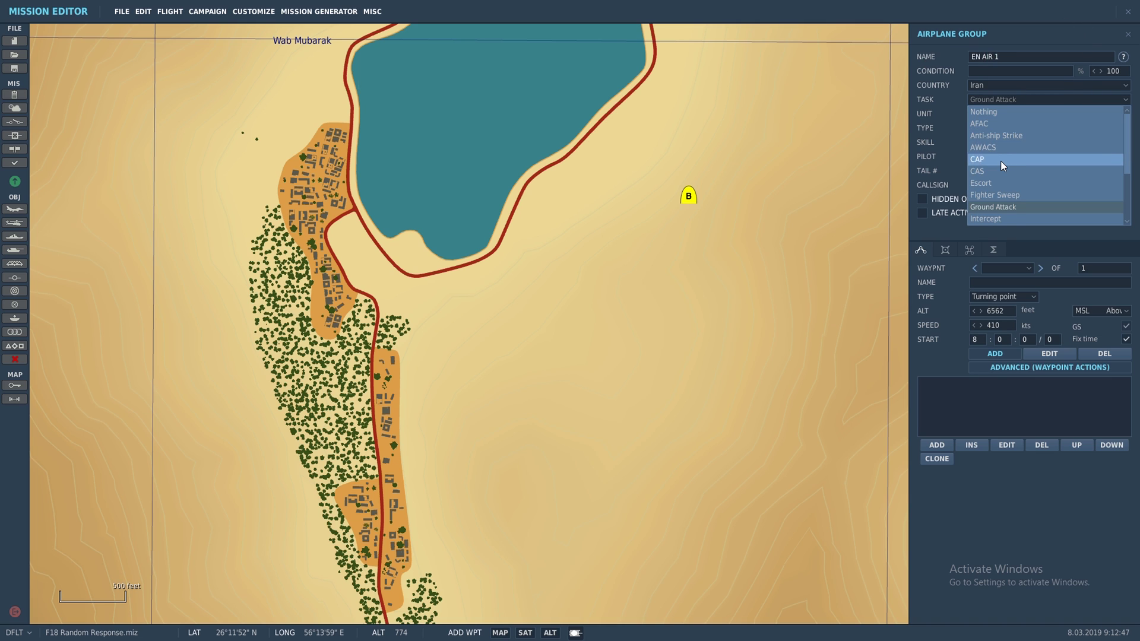
click(1000, 160)
click(1030, 126)
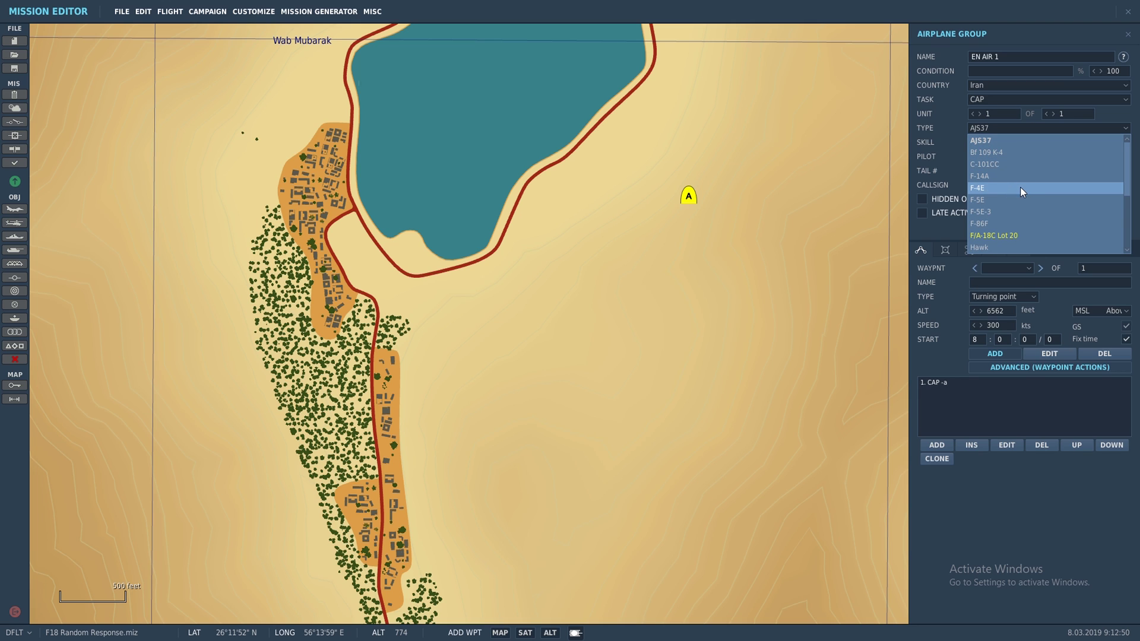
scroll(1019, 219, down, 1)
scroll(1019, 225, down, 1)
scroll(1019, 225, down, 1)
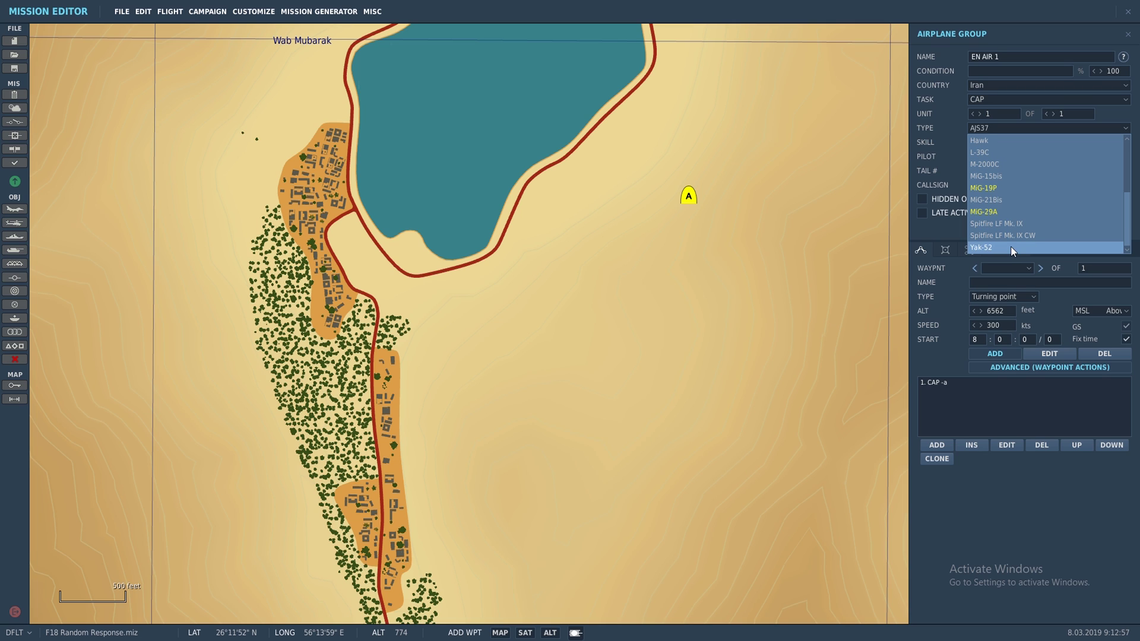
click(1012, 203)
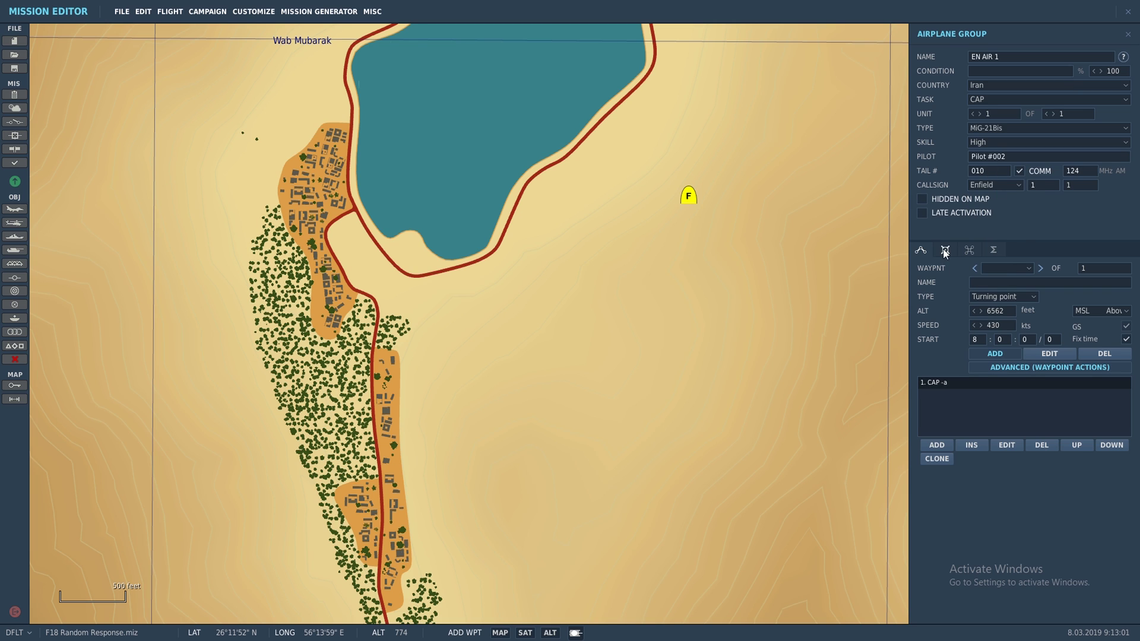
Step: Give the EN AIR 1 MiG-21Bis the Bare Metal paint scheme and the A2AB loadout
click(944, 250)
click(1043, 469)
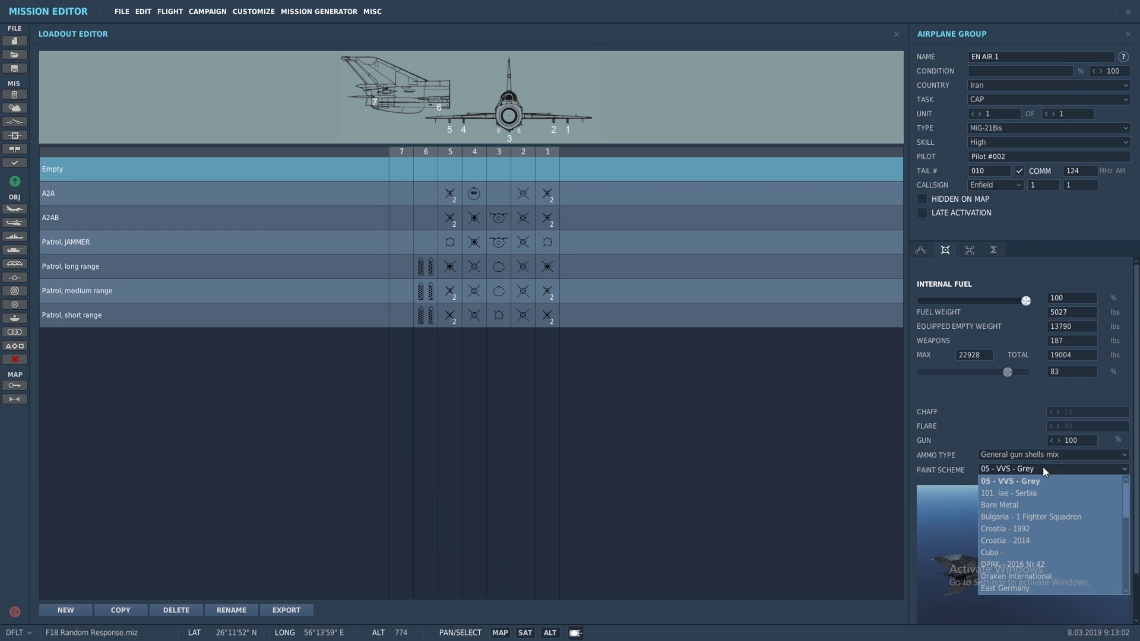
click(1041, 492)
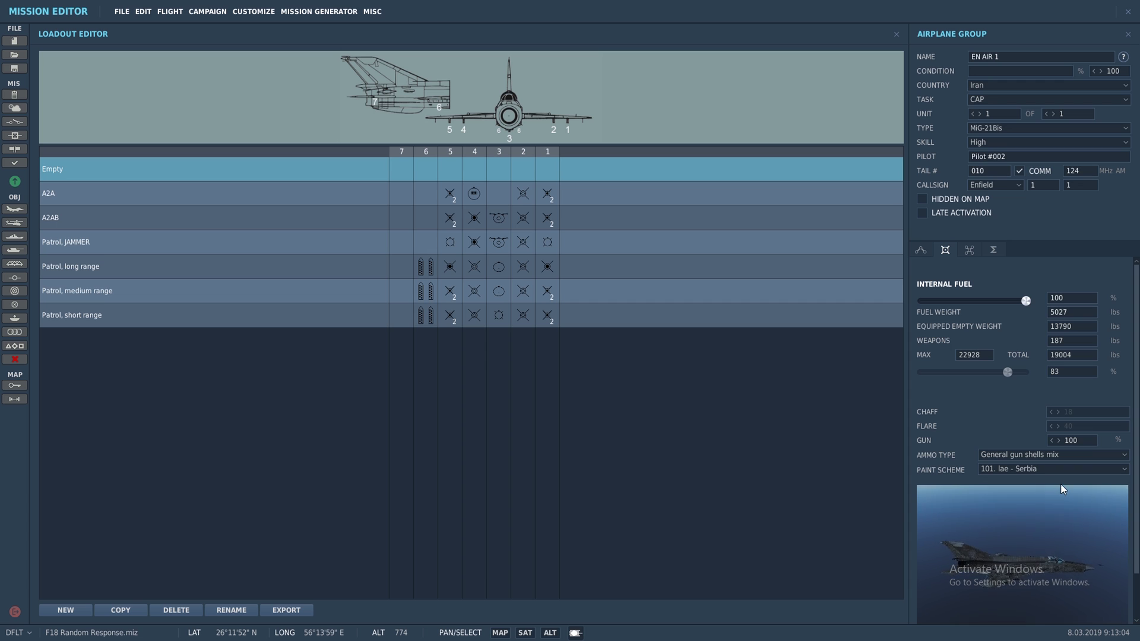
click(1056, 468)
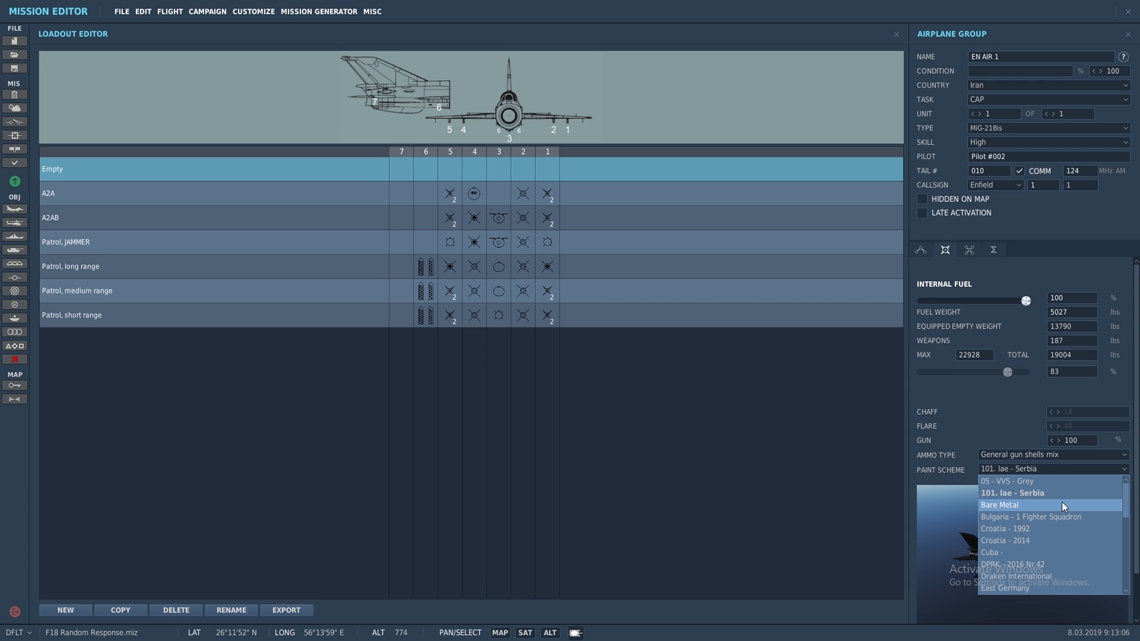
click(1062, 506)
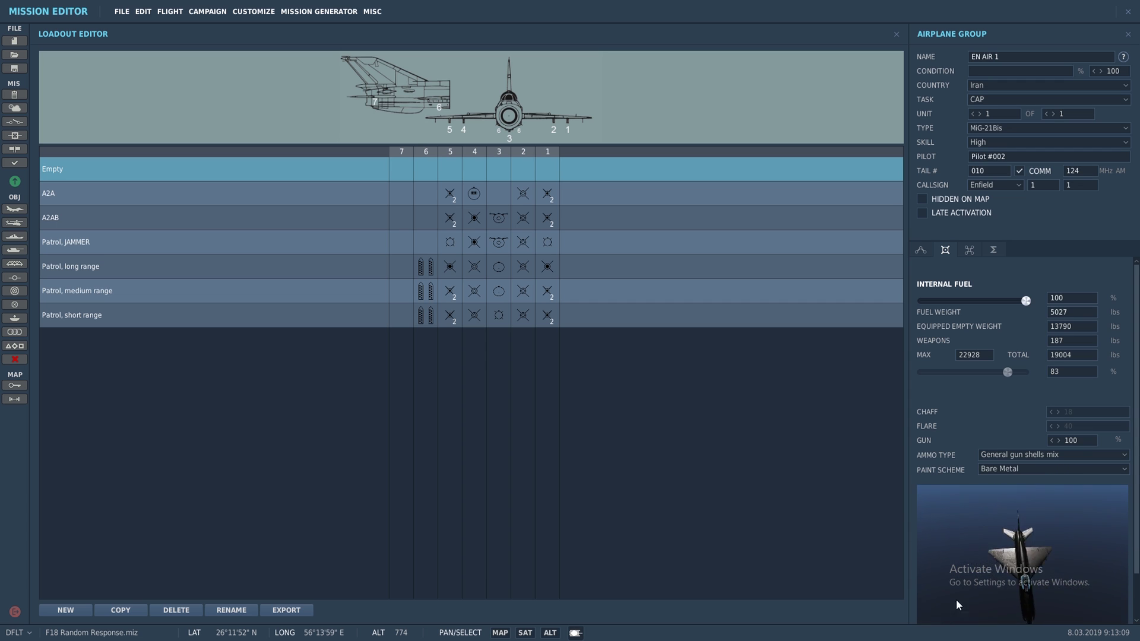
click(861, 218)
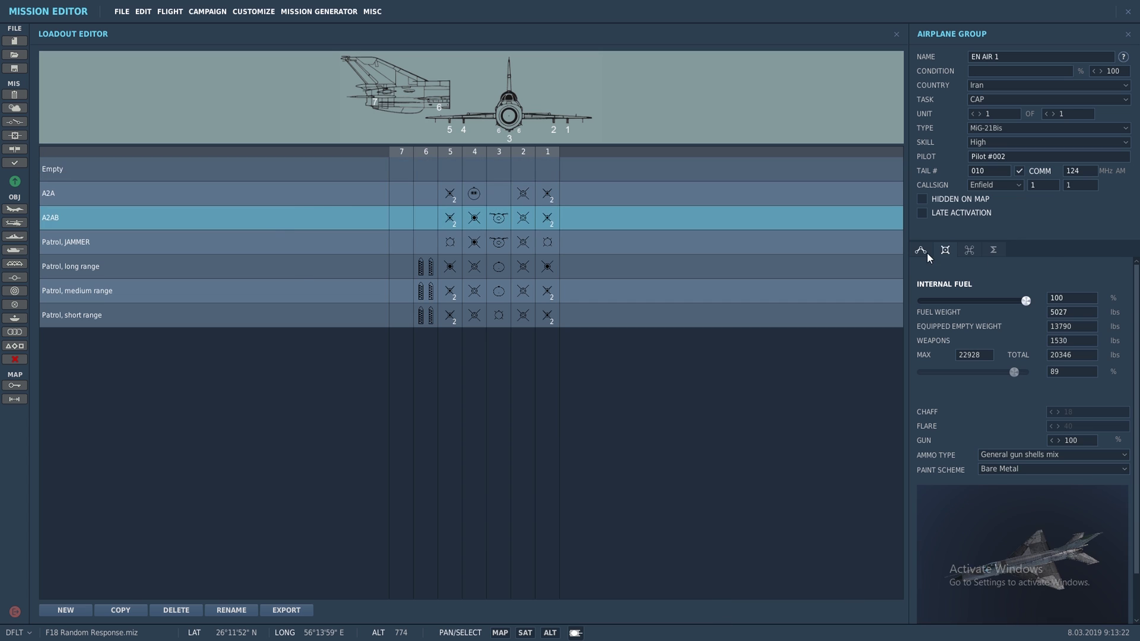
Step: Set EN AIR 1's skill to Good and increase the group to 2 aircraft
click(924, 252)
click(998, 143)
click(994, 164)
click(1054, 113)
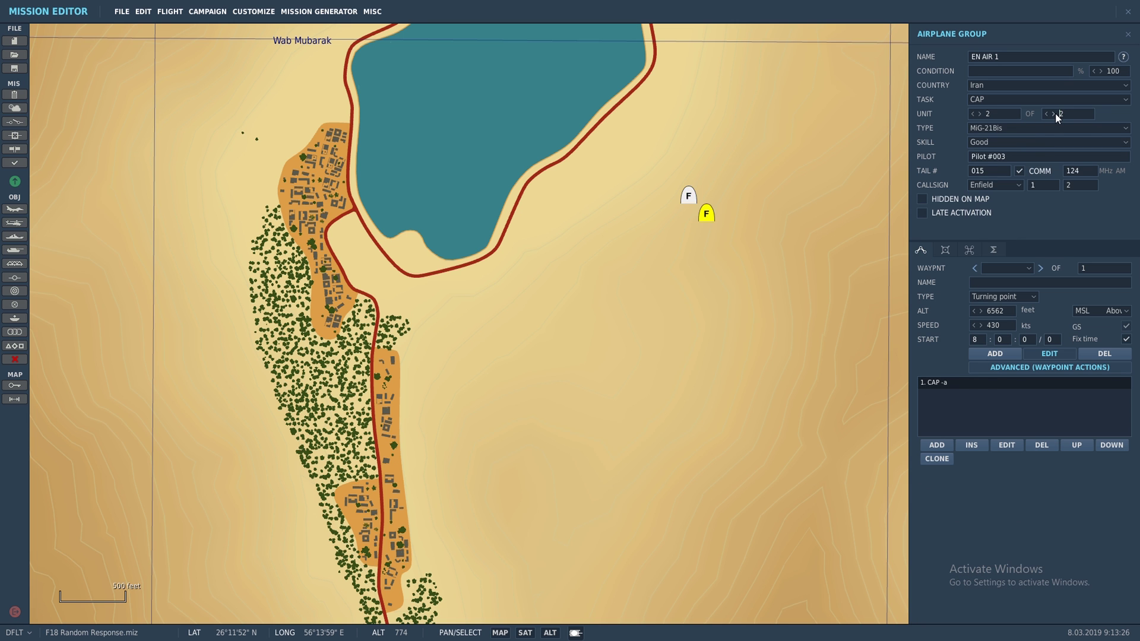
Step: Add waypoint 1 a short way southwest of EN AIR 1's start point and enable late activation for the group
click(994, 353)
click(641, 259)
click(922, 213)
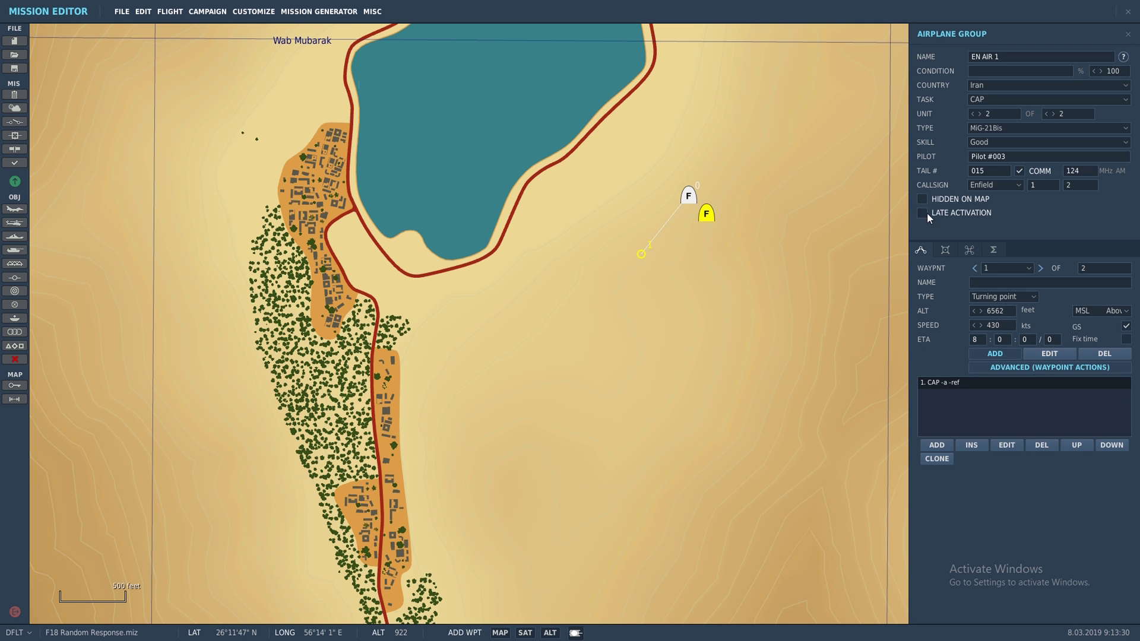
Step: Extend EN AIR 1's route with waypoints 2 and 3 over the sea, heading southwest toward the blue fighter group
scroll(690, 312, down, 2)
scroll(691, 312, down, 5)
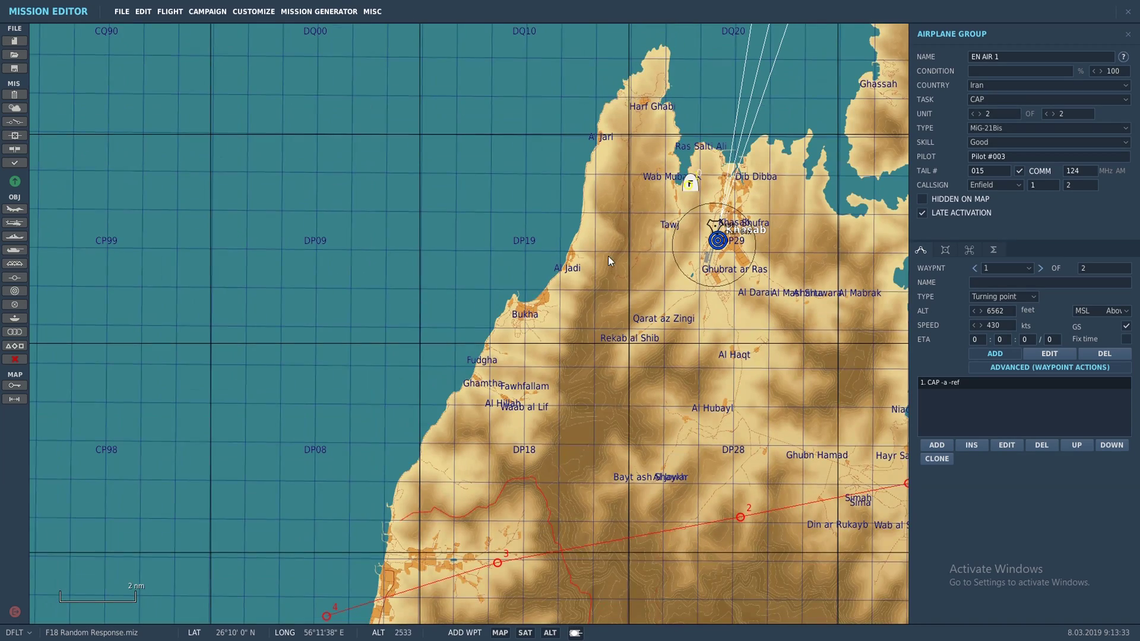
click(458, 286)
right_drag(461, 305, 597, 152)
scroll(594, 166, down, 1)
click(513, 172)
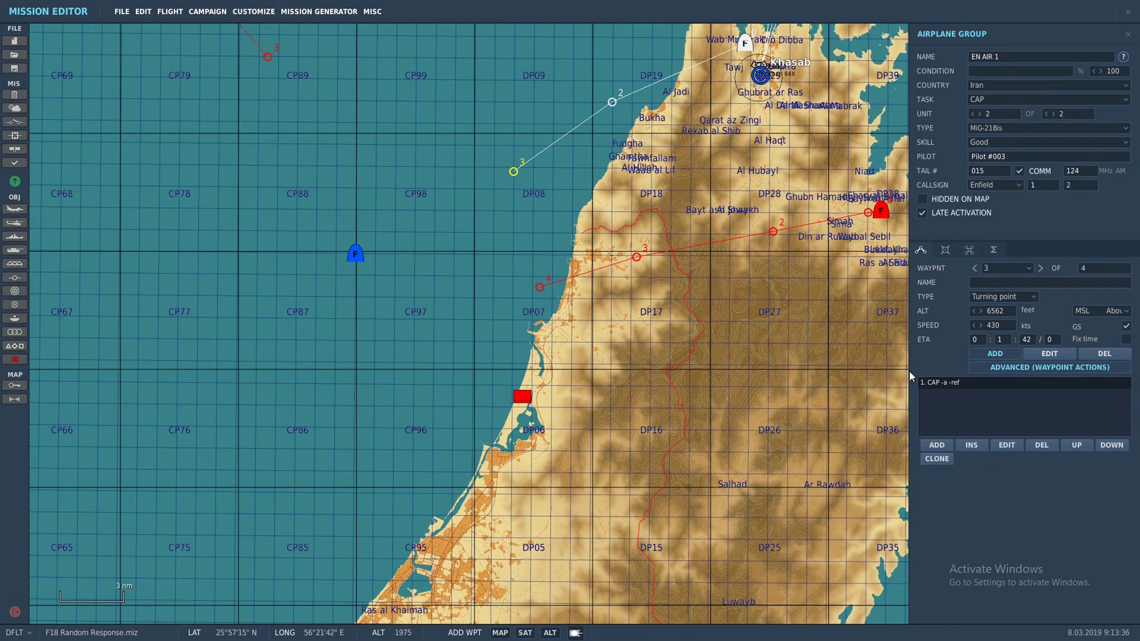
Step: Add a Start Enroute Task of Search Then Engage Group against New Airplane Group at EN AIR 1's waypoint 3 and close the group settings
click(950, 445)
click(803, 229)
click(801, 251)
click(804, 241)
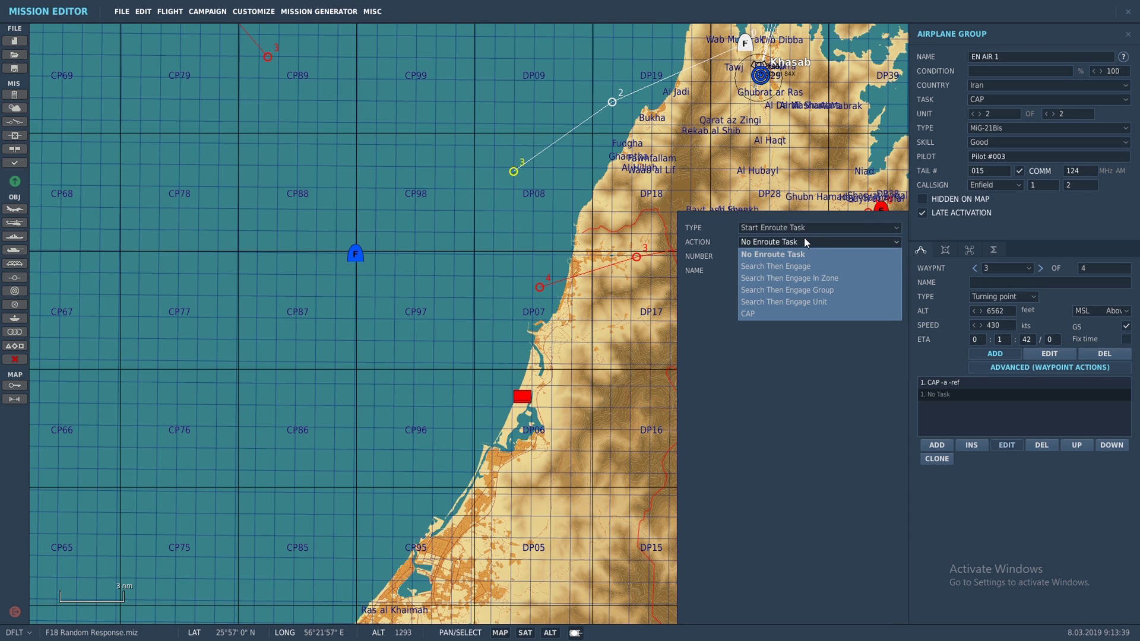
click(798, 289)
click(803, 311)
click(806, 339)
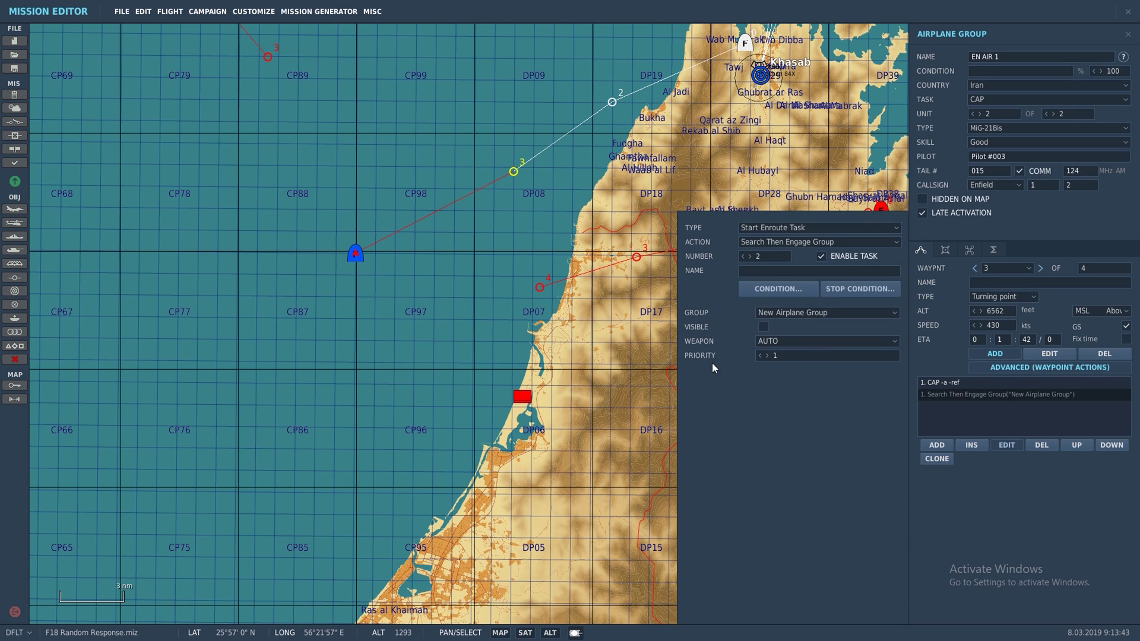
click(1127, 34)
scroll(562, 323, up, 2)
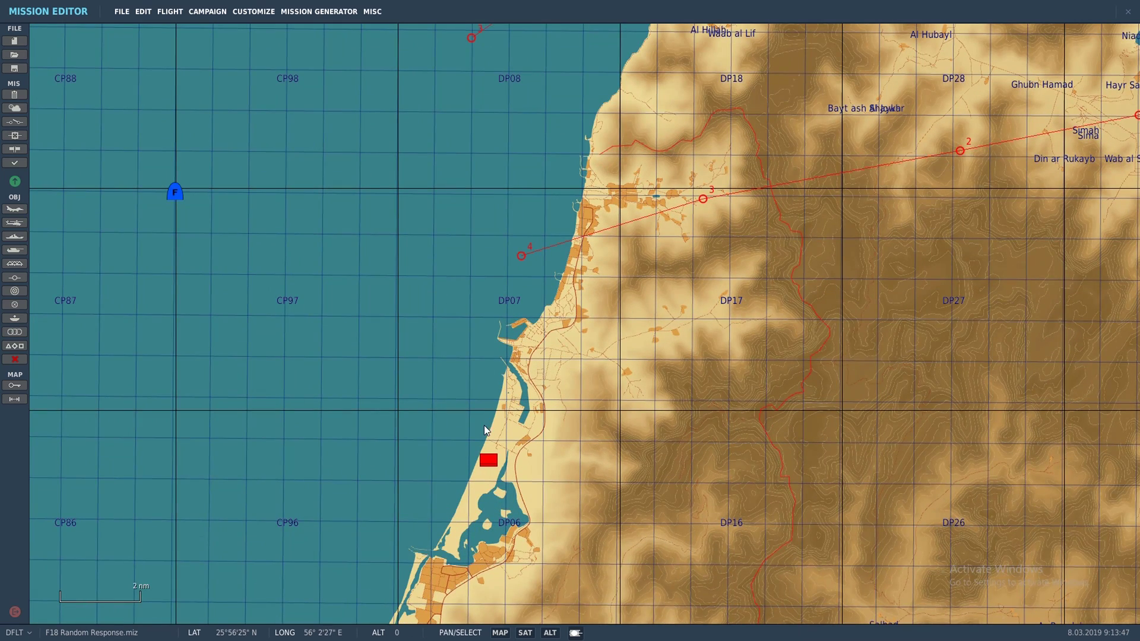
Step: Create a new 1 ONCE trigger named Spawn 1 with no event
drag(626, 128, 607, 234)
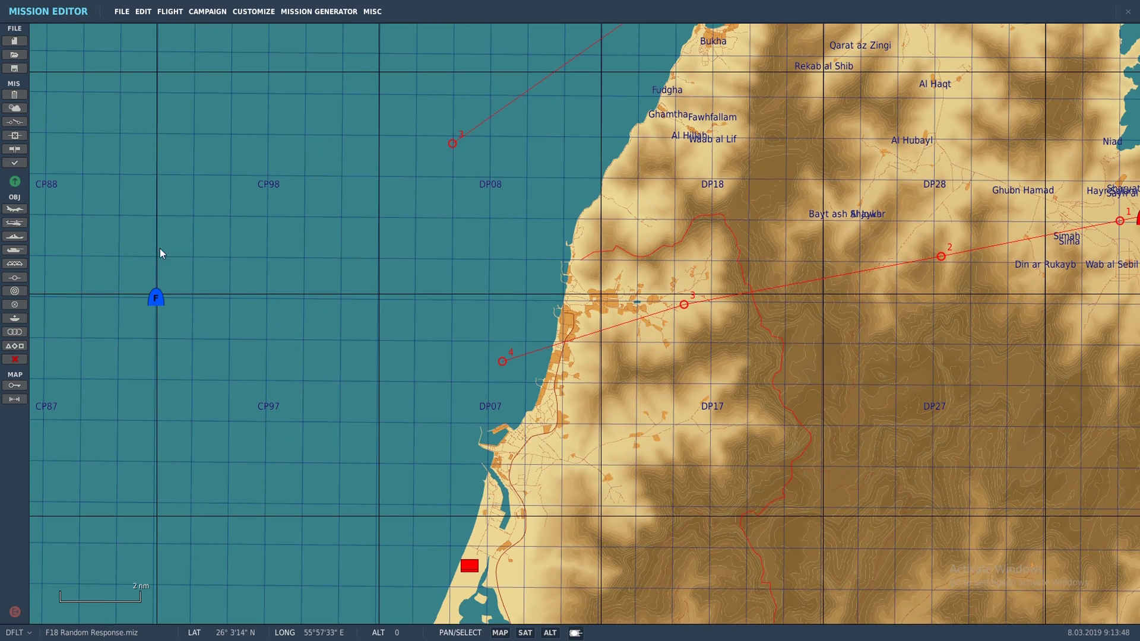
click(14, 121)
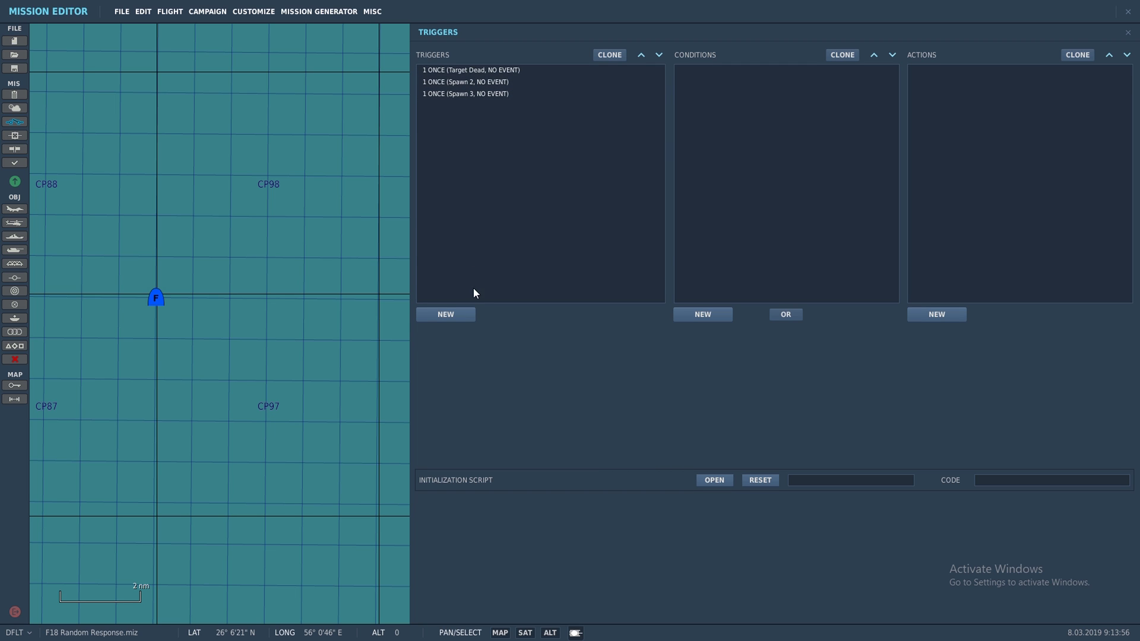
click(464, 317)
drag(648, 357, 561, 355)
text(Spawn 1)
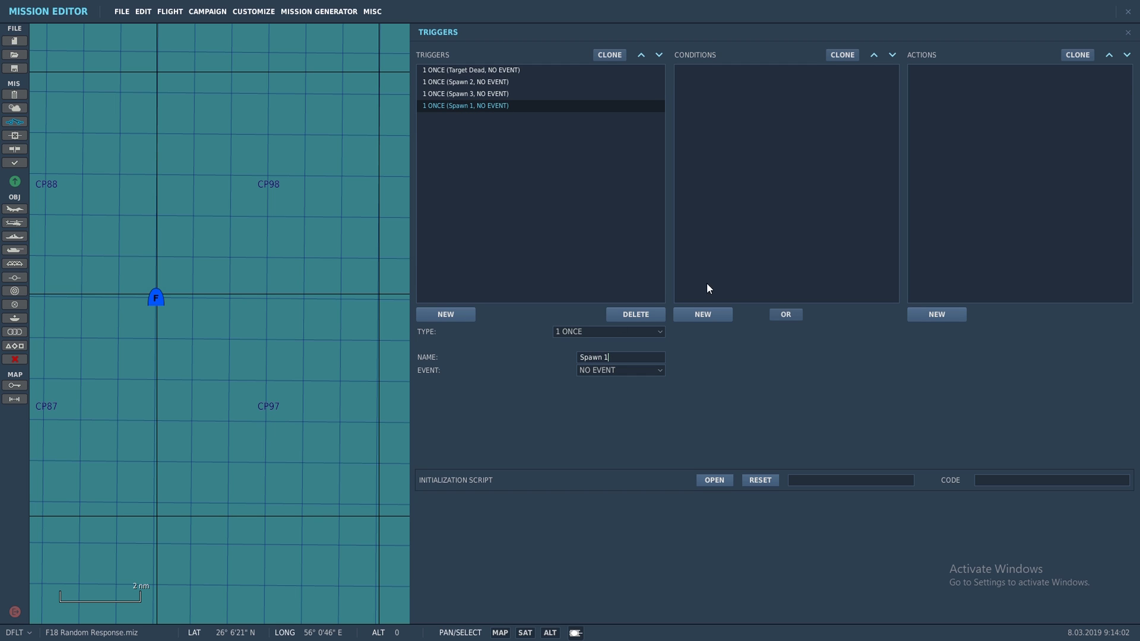
Step: Add a Flag Is Less condition to the Spawn 1 trigger for flag 1 with value 4
click(704, 321)
click(866, 315)
click(728, 318)
click(873, 331)
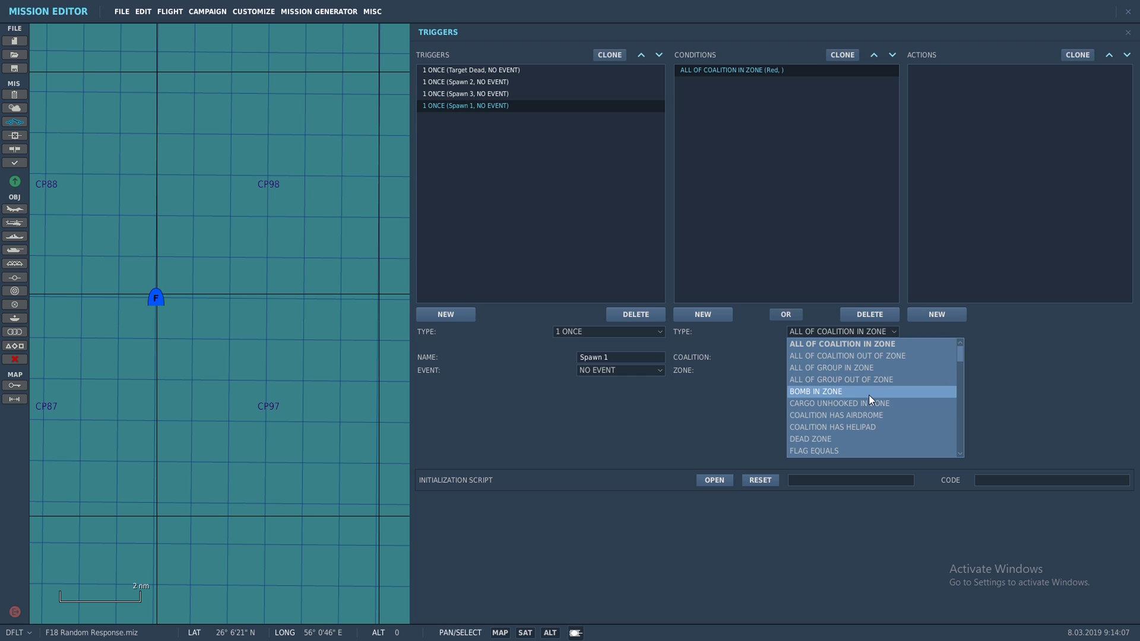
scroll(873, 399, down, 3)
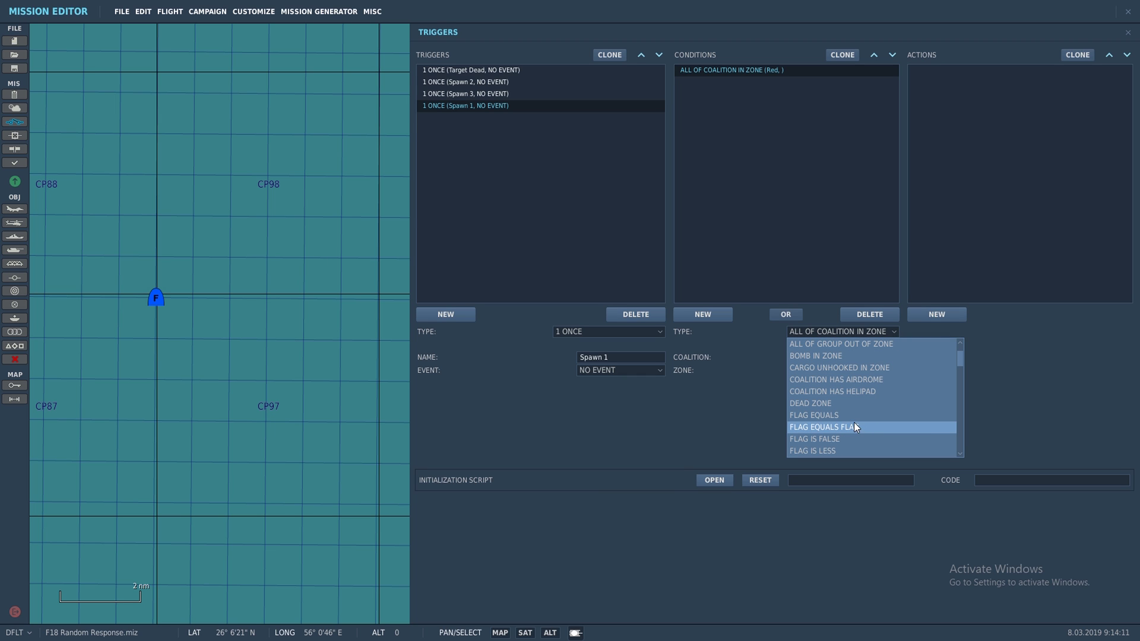
click(844, 451)
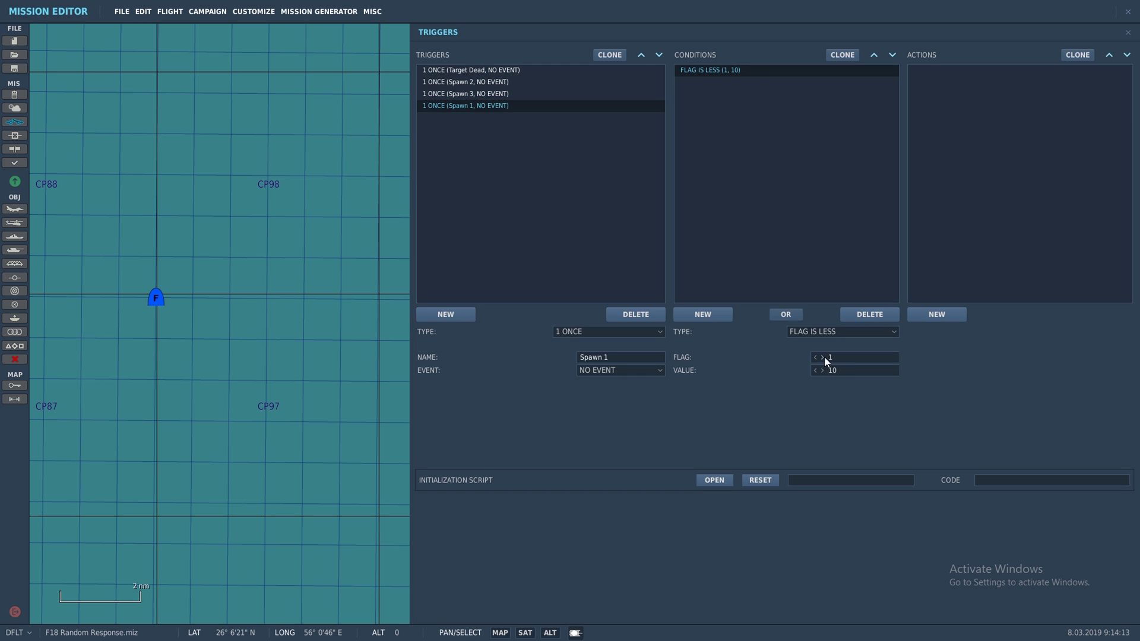
click(817, 369)
Step: Add a Group Activate action for EN AIR 1 to Spawn 1 and move the trigger directly above Spawn 2
click(935, 314)
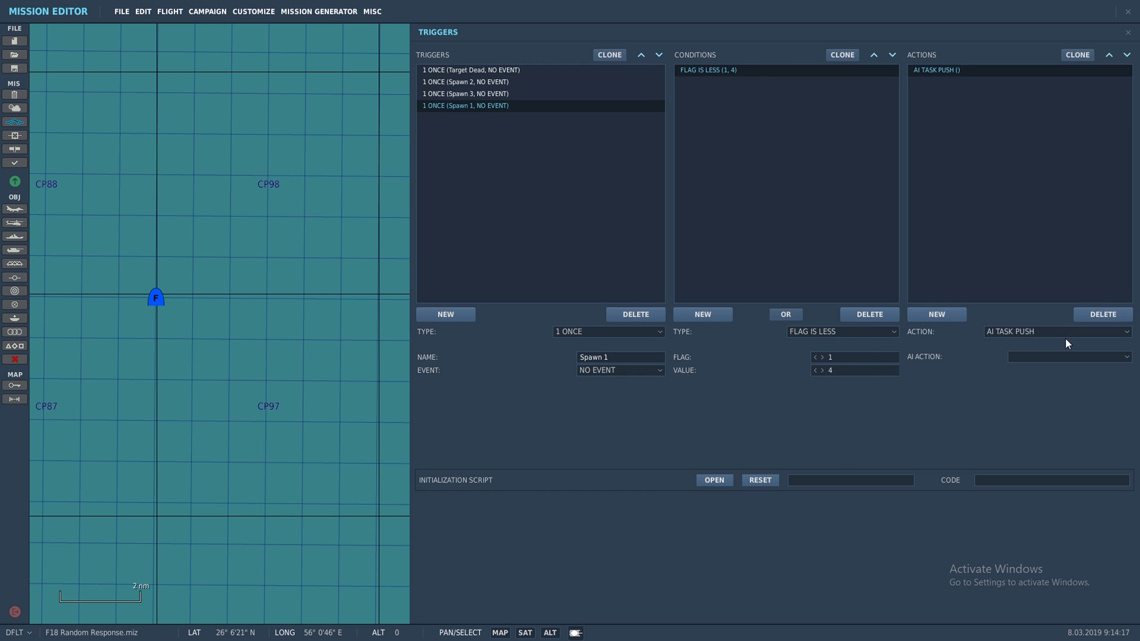
click(1049, 331)
scroll(1048, 411, down, 5)
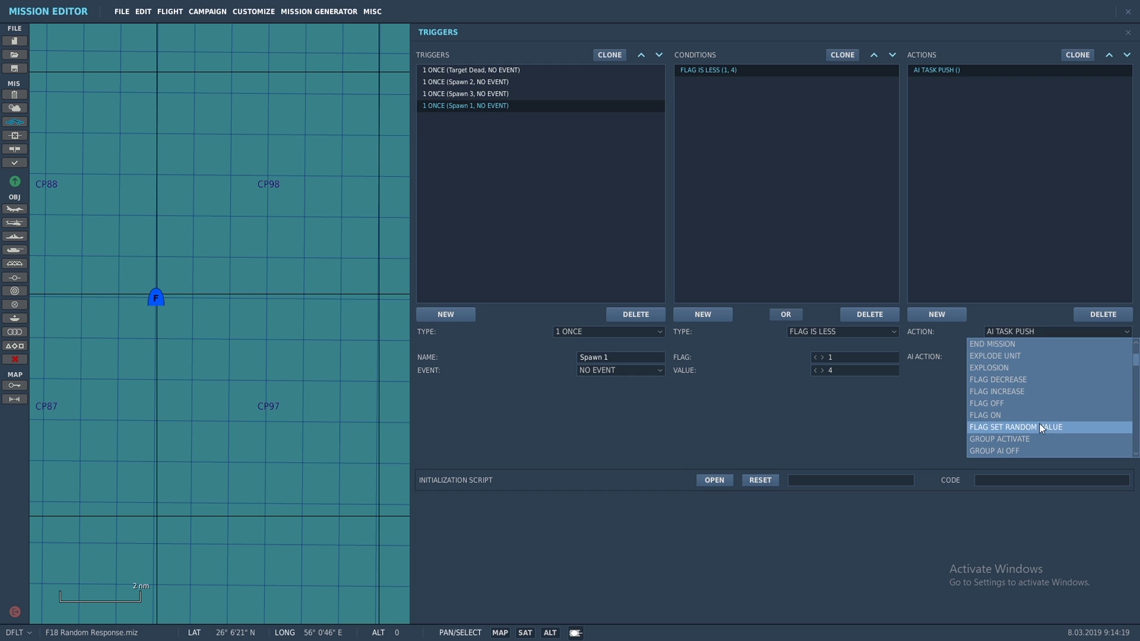
click(1027, 440)
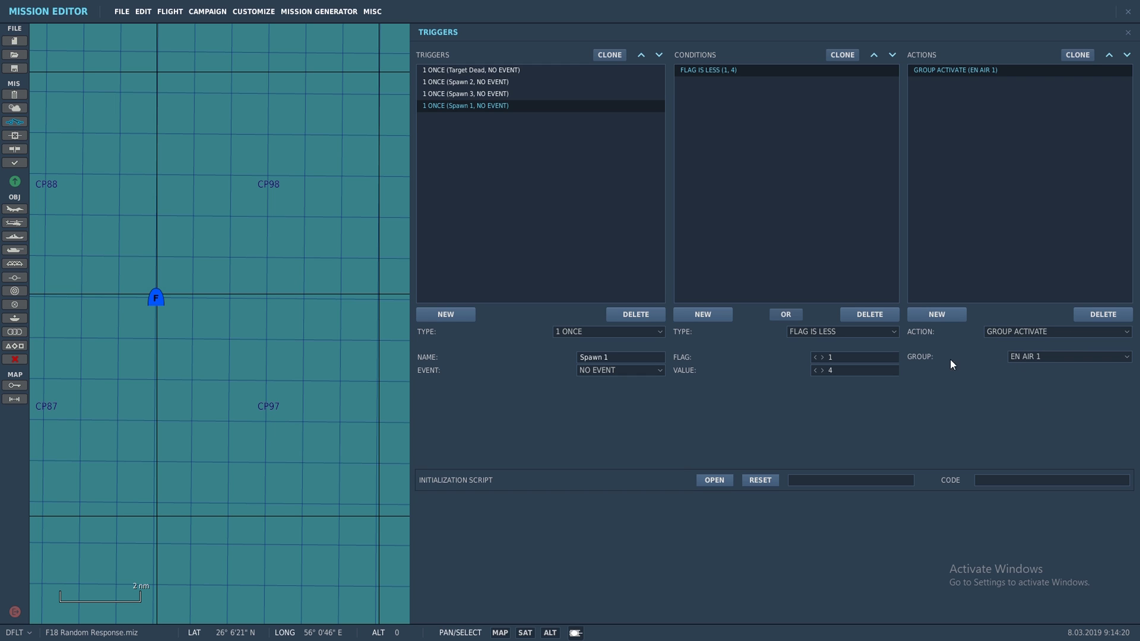
click(641, 56)
click(641, 55)
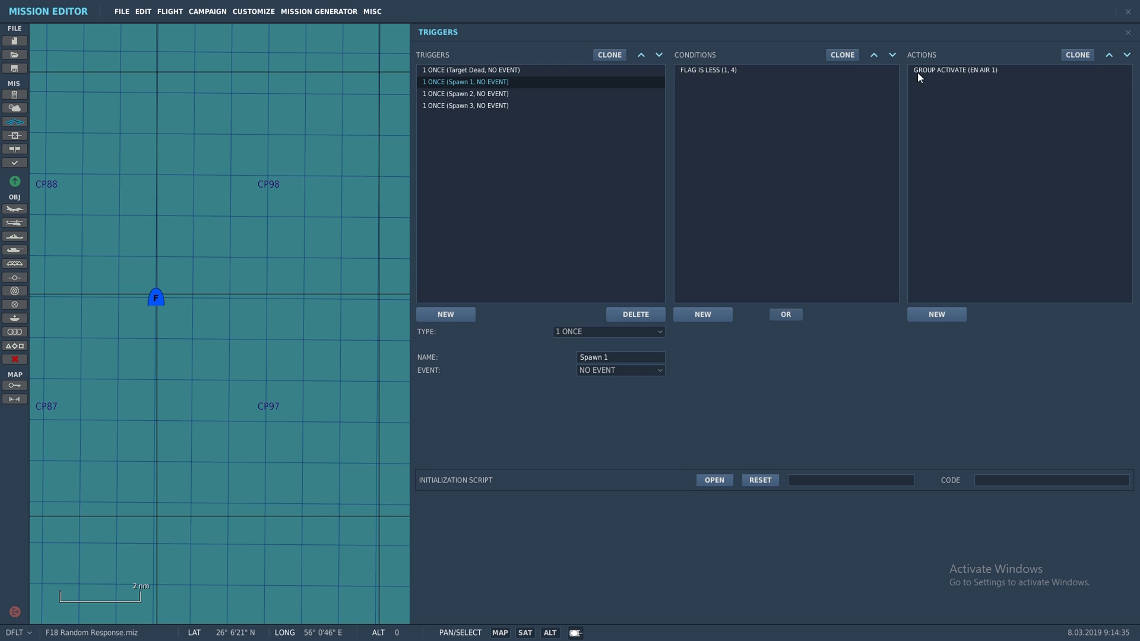
Step: Review the Target Dead trigger's random flag action and the Spawn 1 trigger's flag condition
click(501, 70)
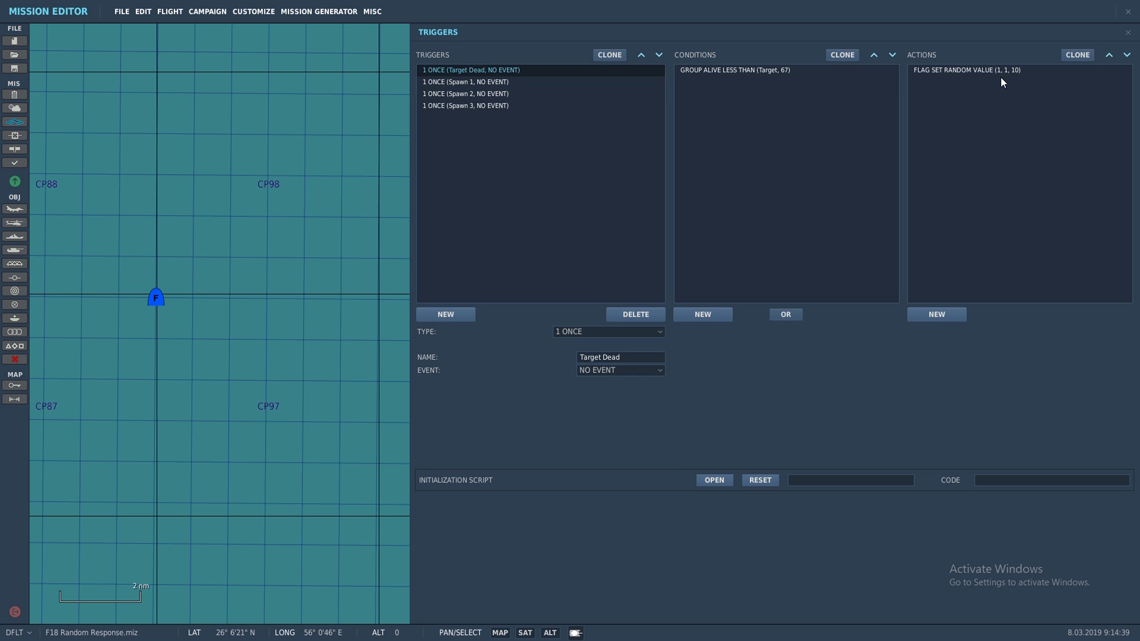
click(978, 70)
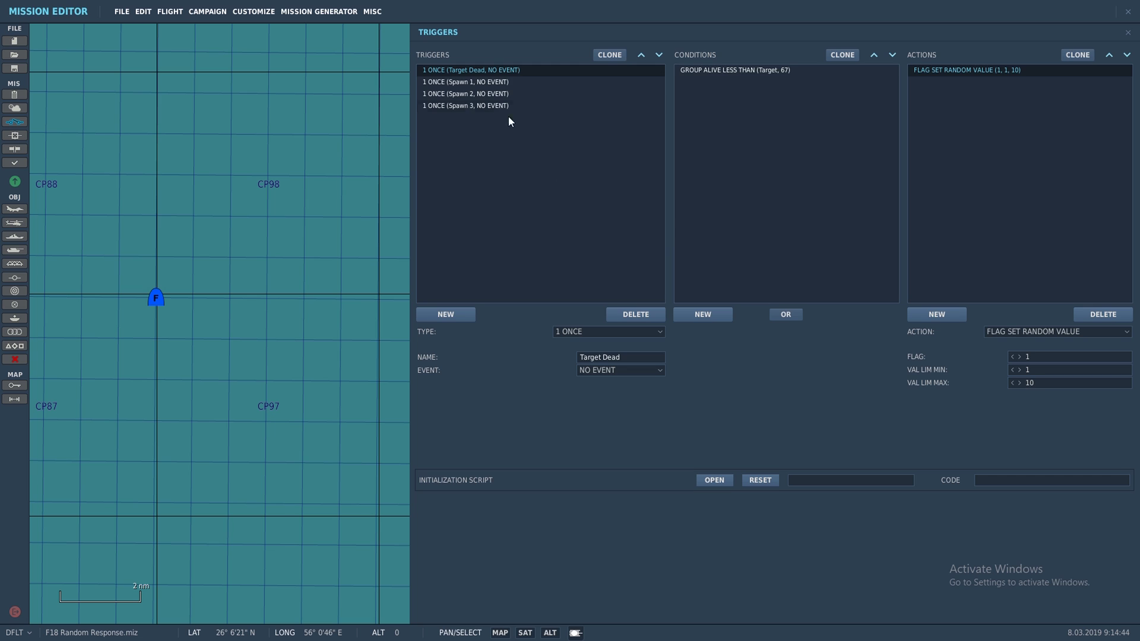
click(479, 83)
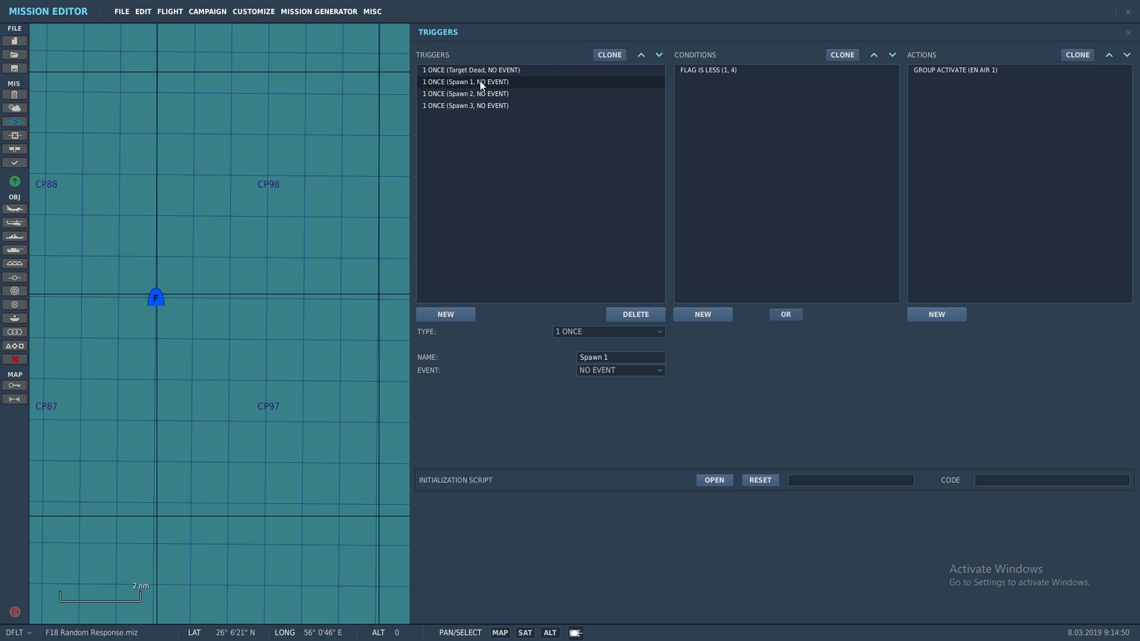
click(712, 73)
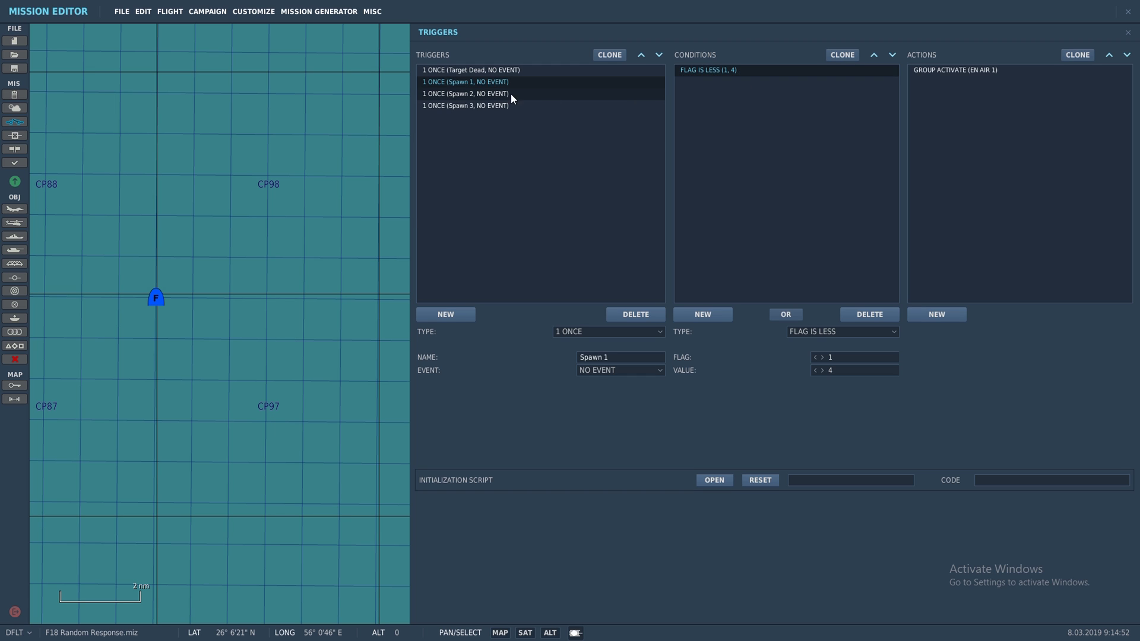
Step: Add a Flag Is More condition to Spawn 1 for flag 1 with value 0, place it above Flag Is Less, and close the triggers
click(508, 83)
click(721, 73)
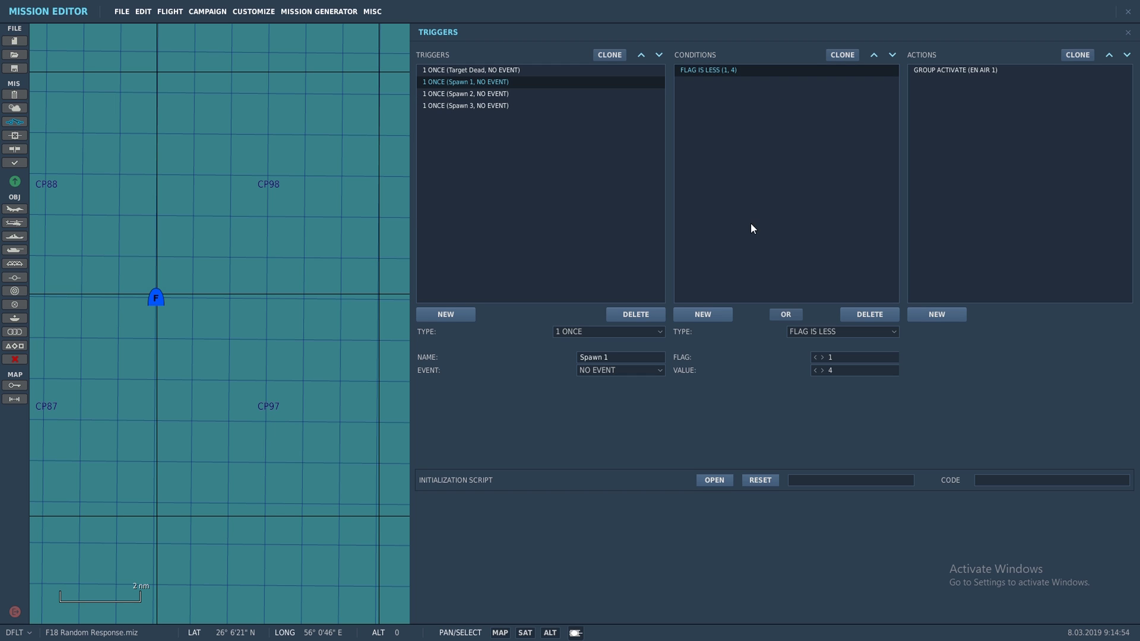
click(710, 310)
click(851, 330)
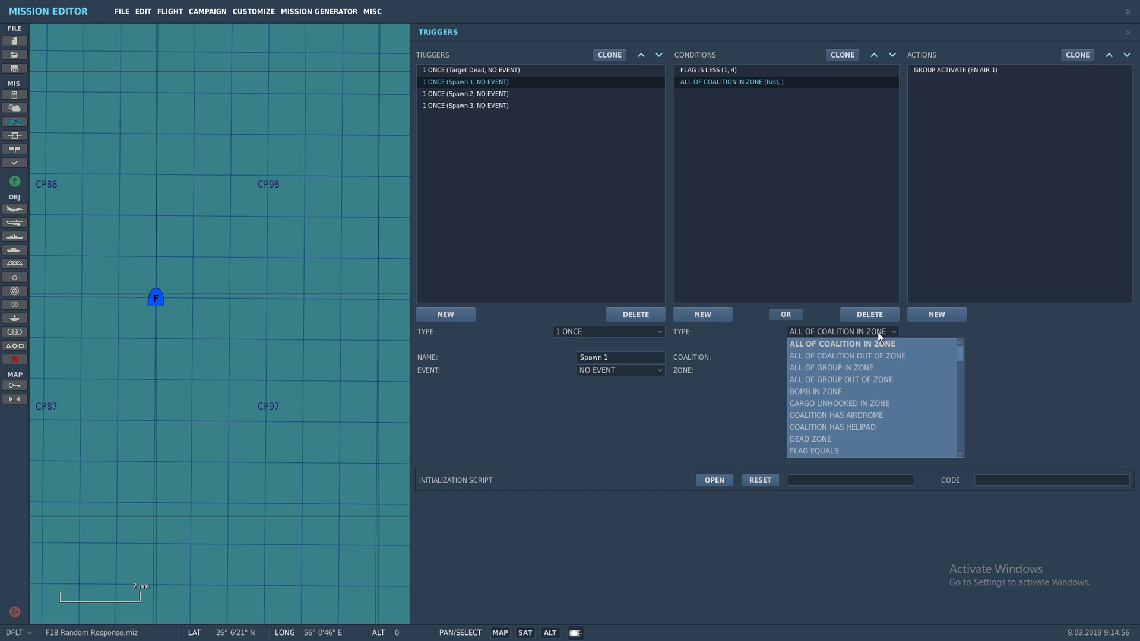
scroll(876, 379, down, 3)
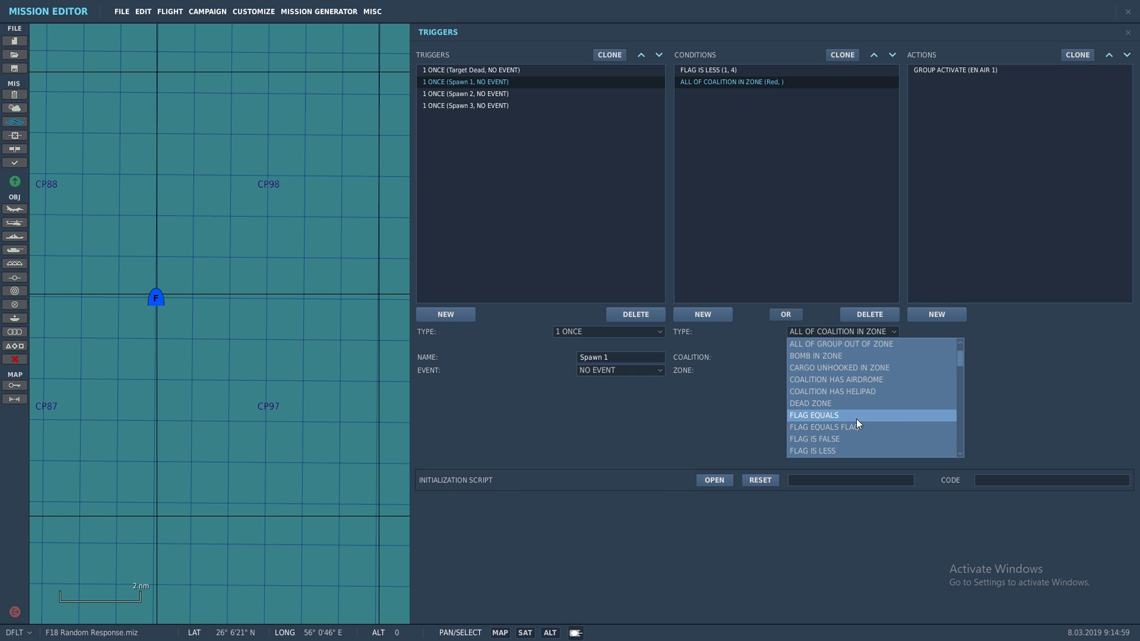
scroll(856, 433, down, 2)
click(845, 438)
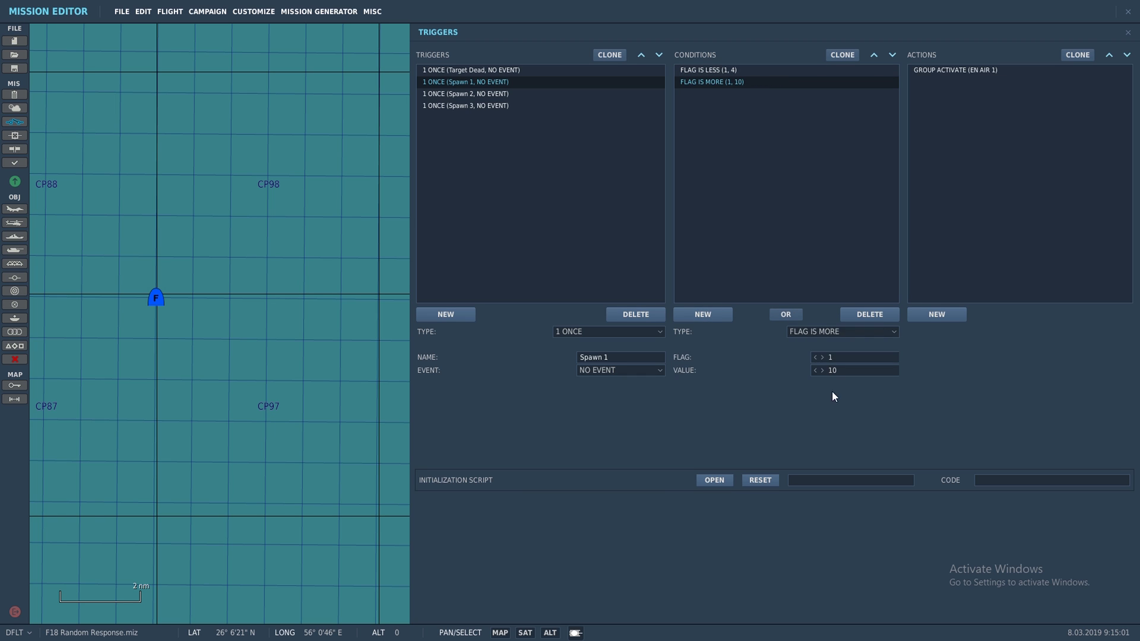
click(814, 370)
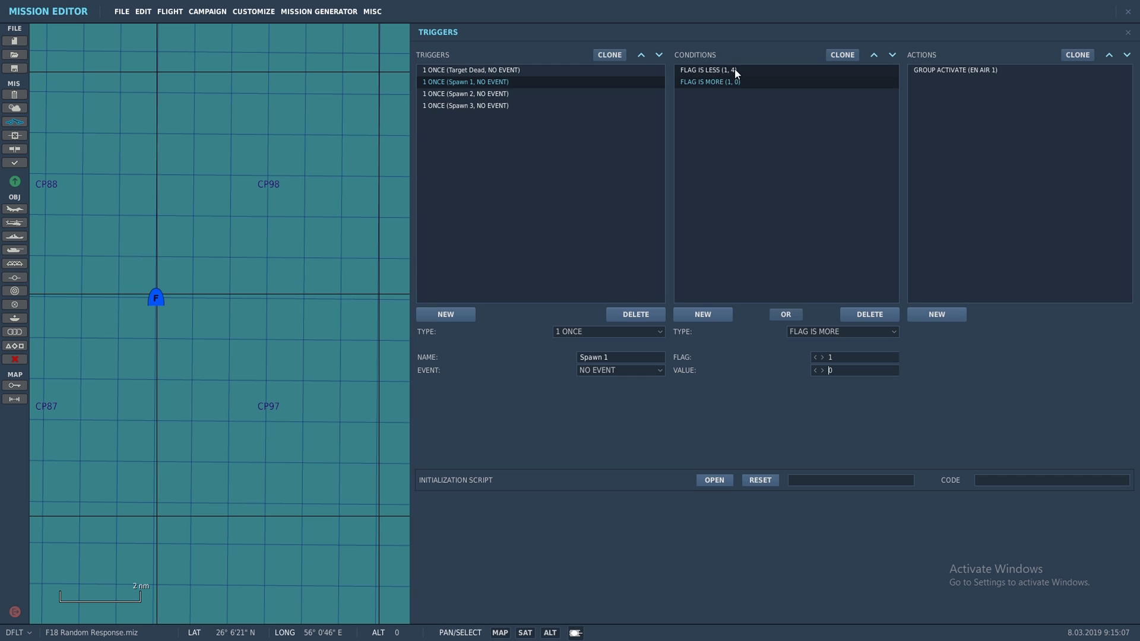
click(874, 54)
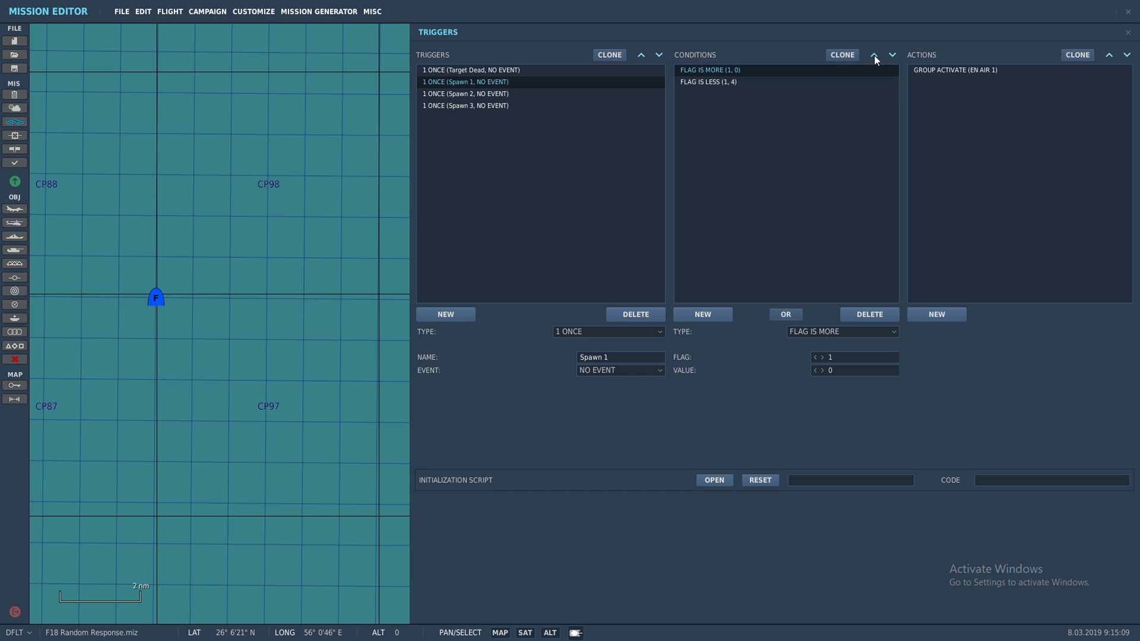
click(743, 70)
click(1128, 32)
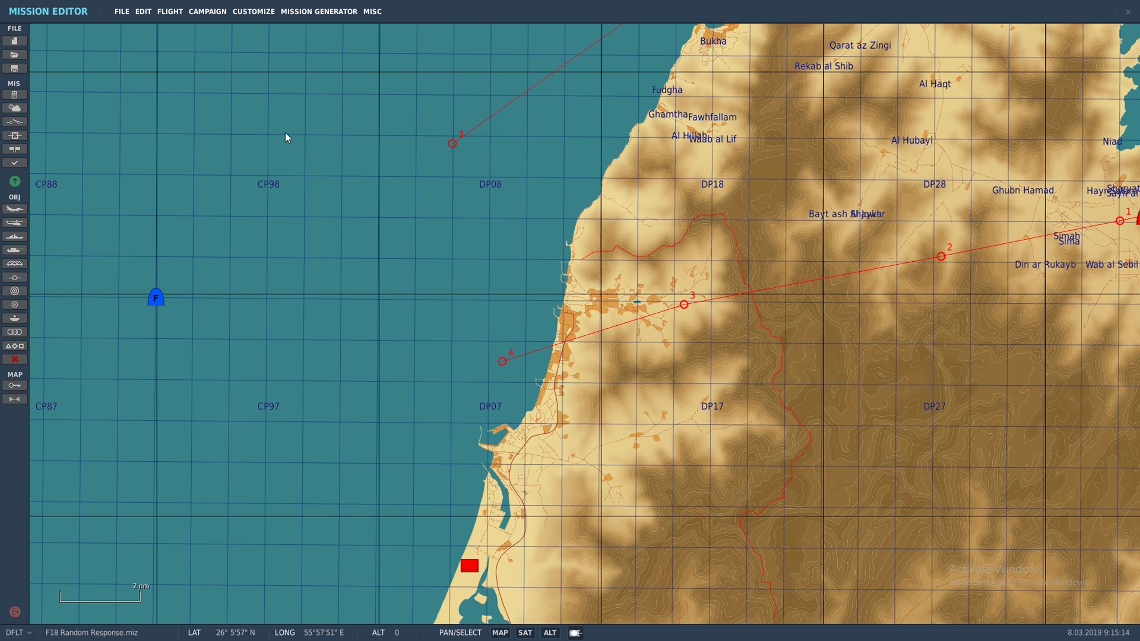
Step: Launch the mission from the editor and start flying it from the briefing
click(126, 15)
click(170, 12)
click(177, 26)
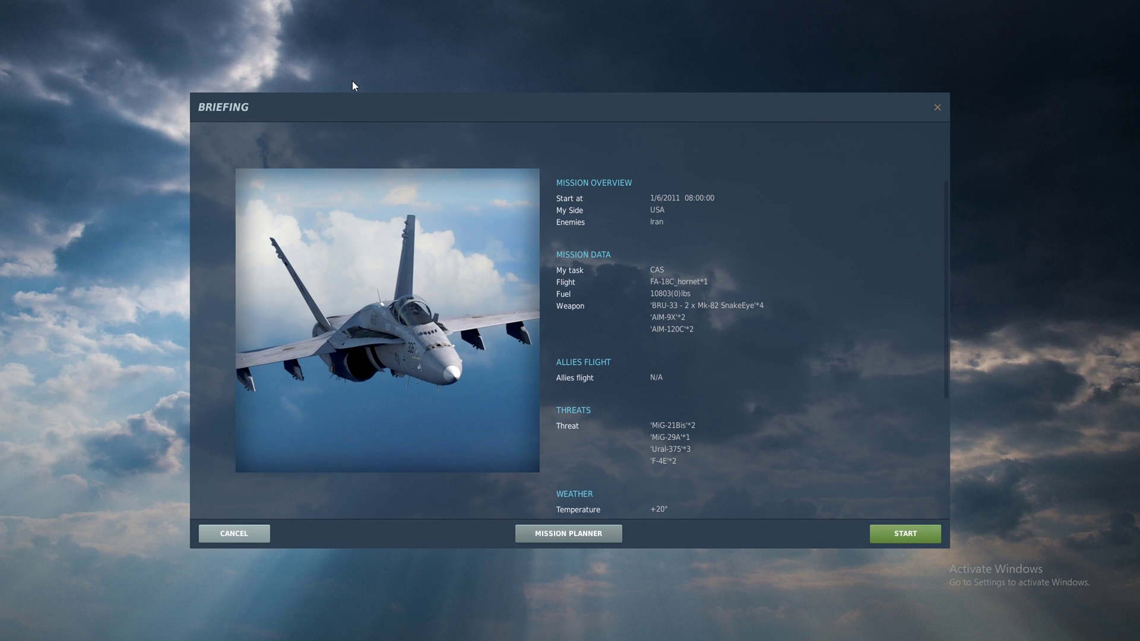
click(899, 530)
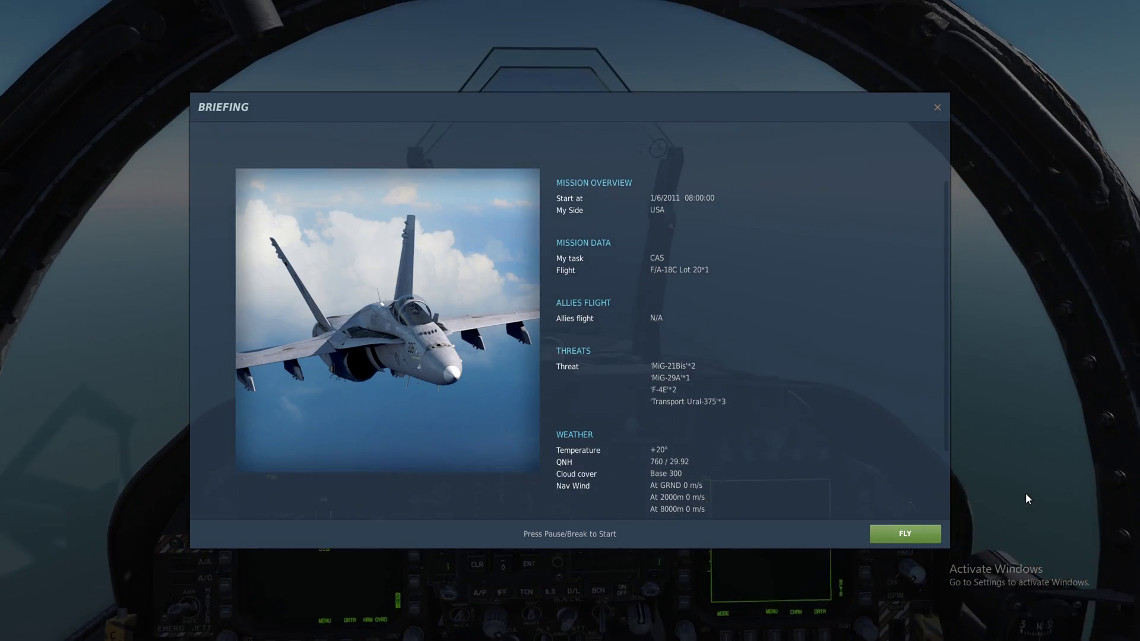
click(897, 533)
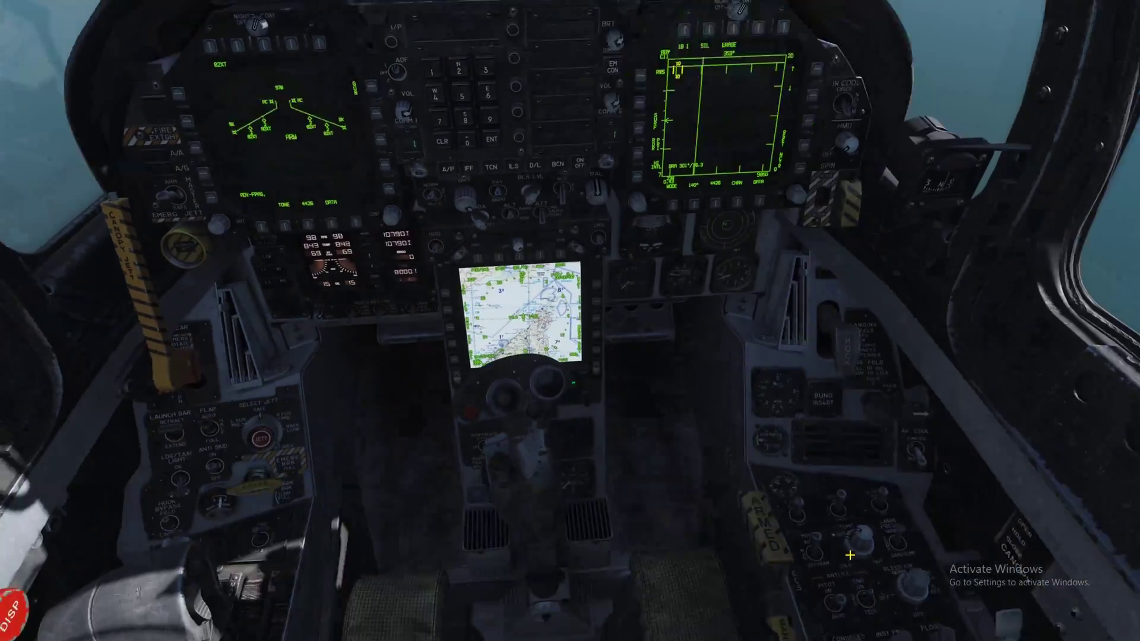